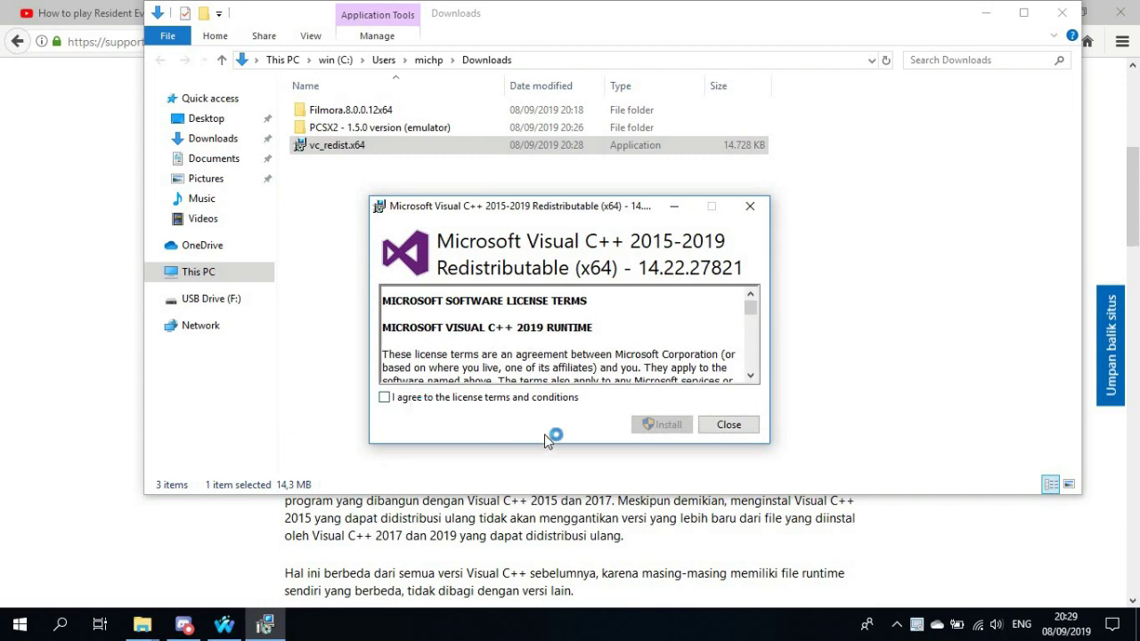
# Accept the license terms, install the Visual C++ 2015-2019 redistributable, and close the finished setup
pyautogui.press('space')
pyautogui.click(666, 425)
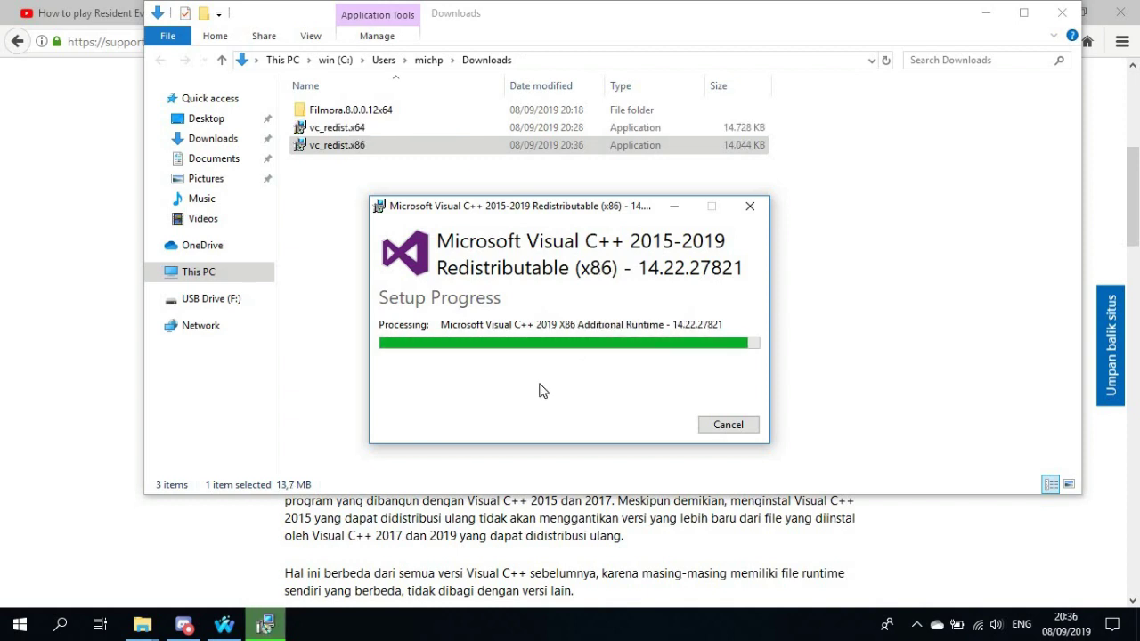
pyautogui.click(729, 425)
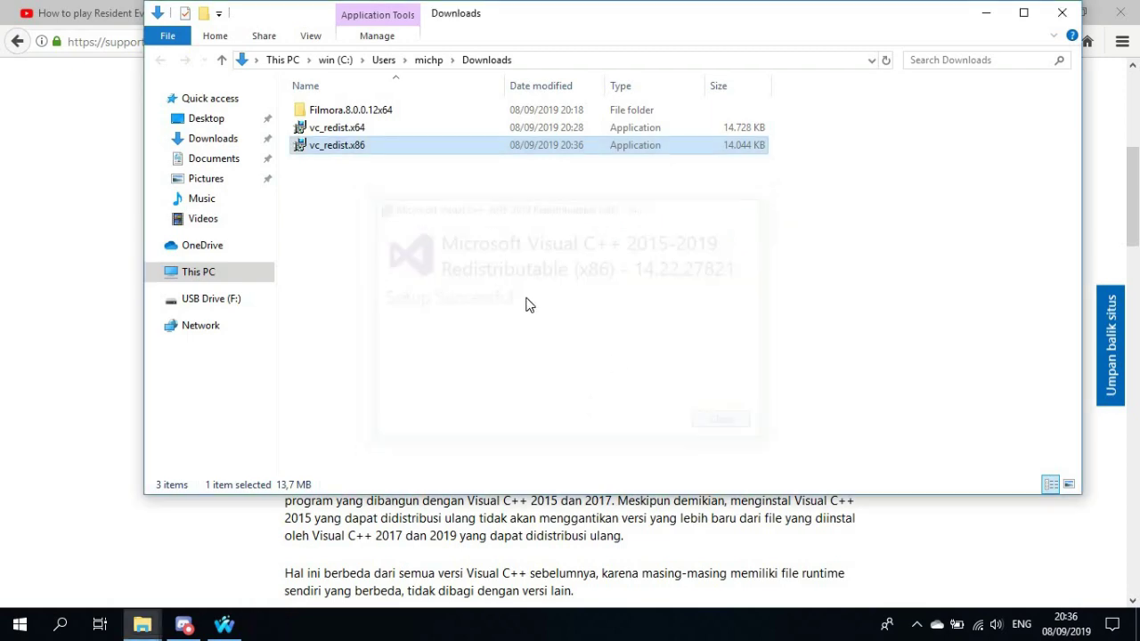
# Save vc_redist.arm64.exe from the Microsoft support page and show Firefox's recent downloads
pyautogui.hotkey('alt', 'Tab')
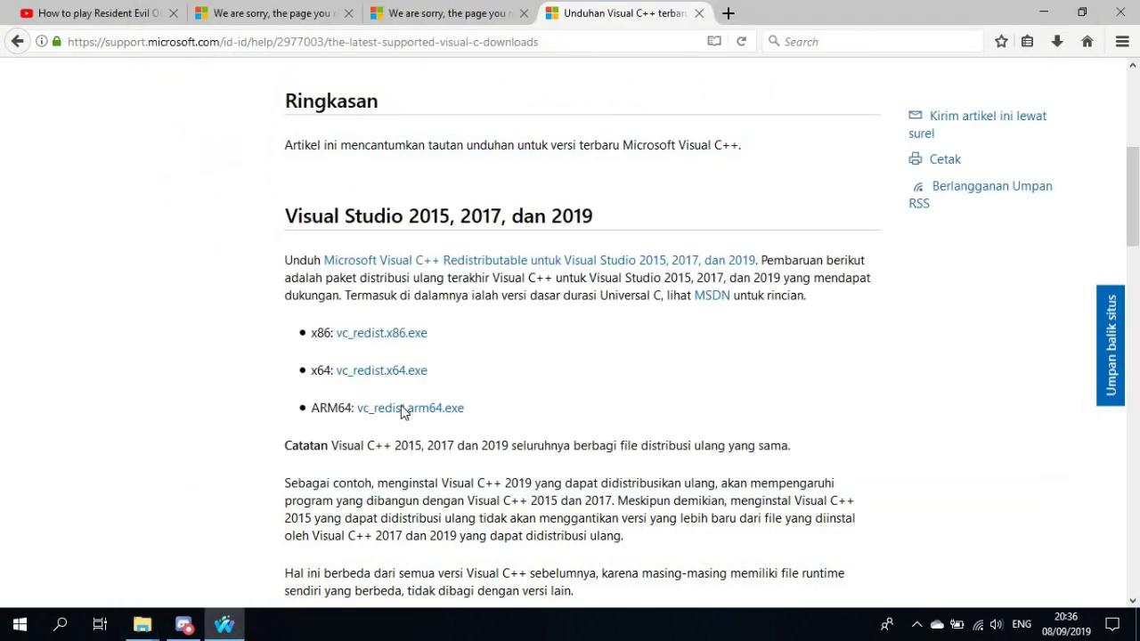
pyautogui.click(403, 410)
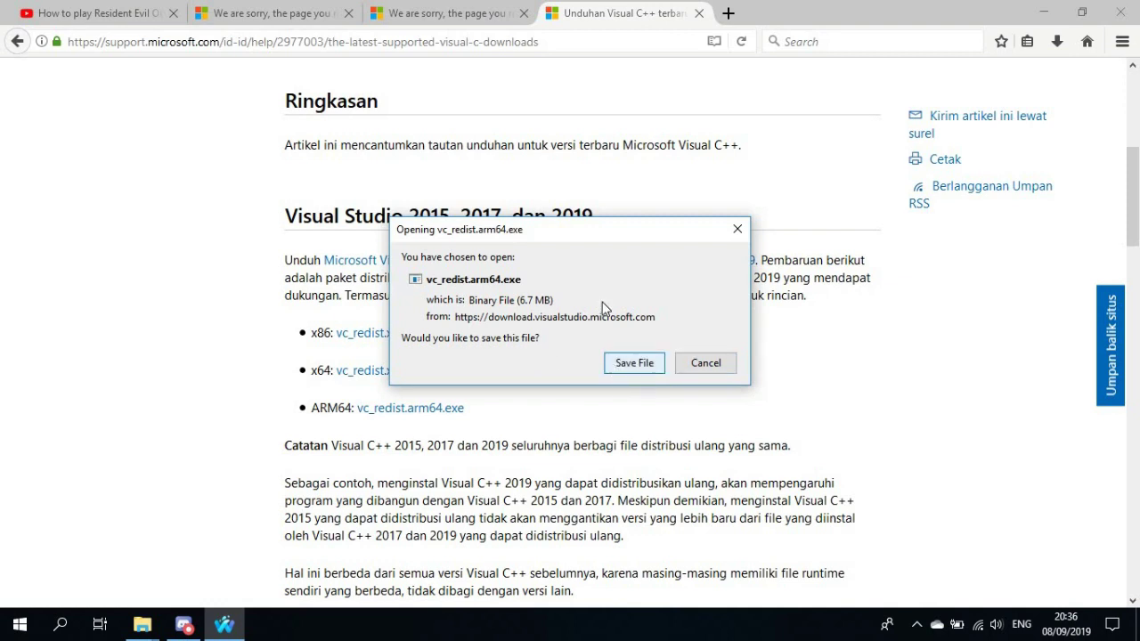
pyautogui.press('Return')
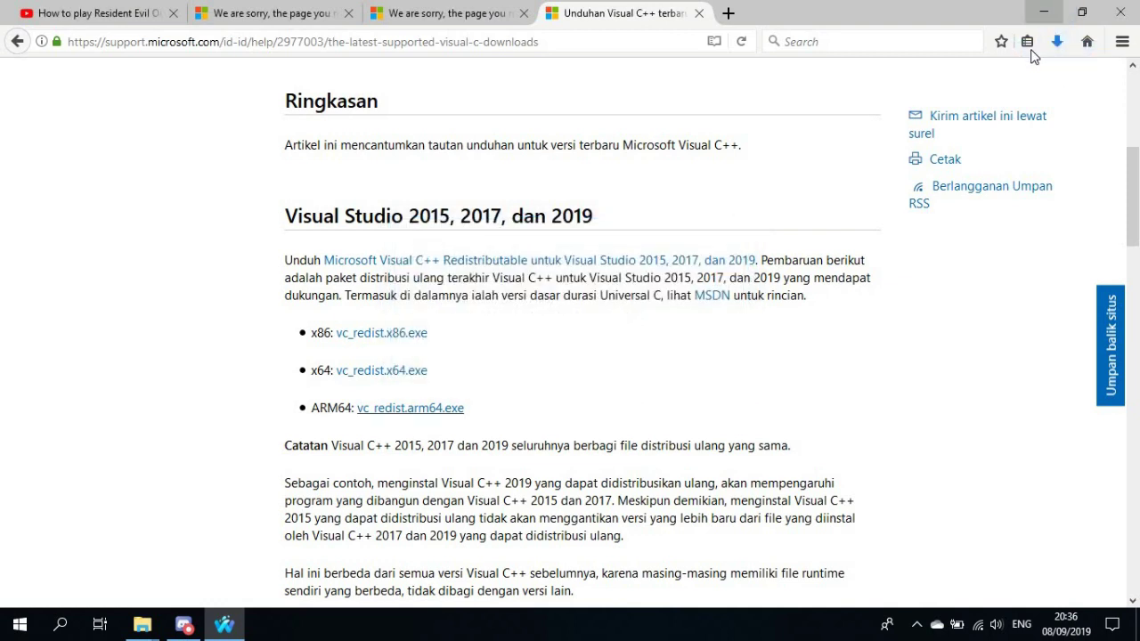
pyautogui.click(1057, 52)
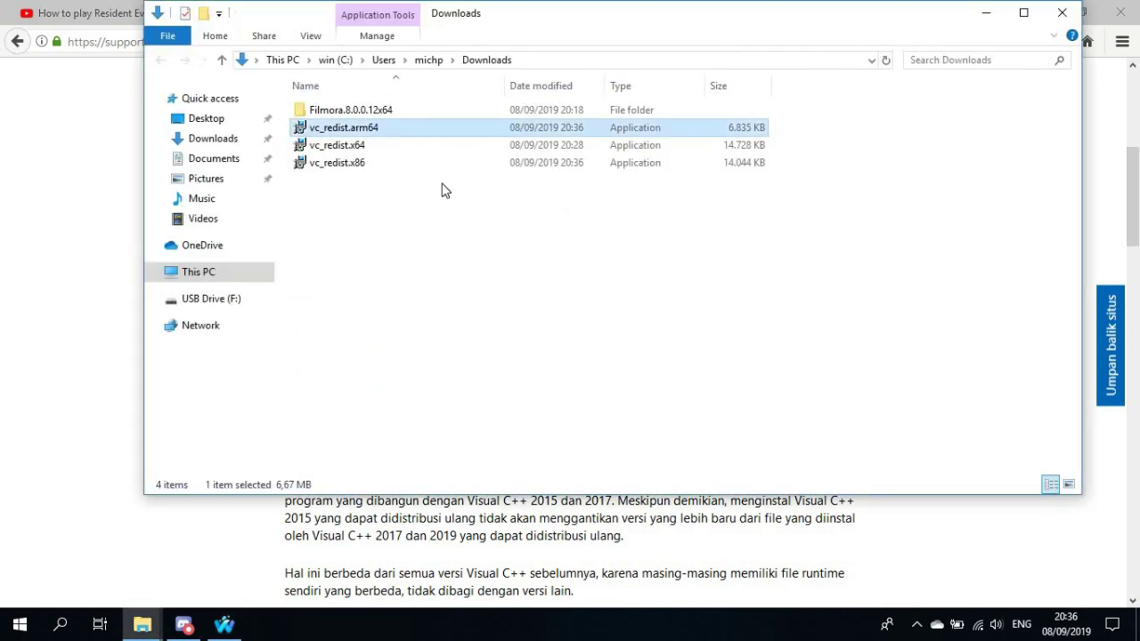
# Install the Visual C++ 2019 Arm64 redistributable from vc_redist.arm64, close it, and hide the Downloads window
pyautogui.doubleClick(367, 130)
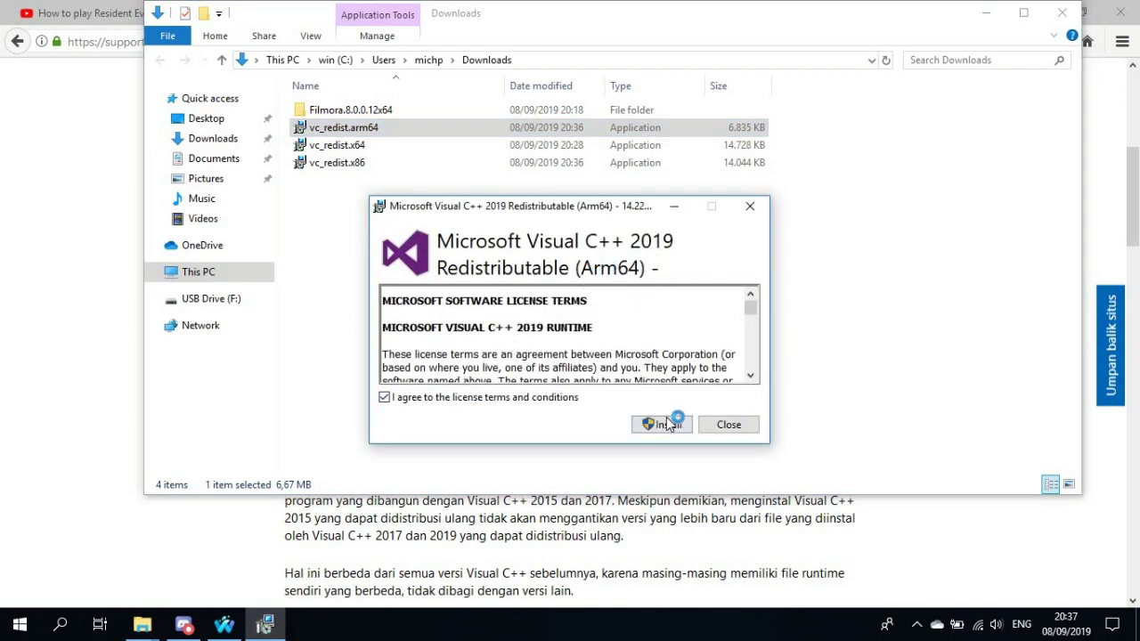
pyautogui.click(668, 424)
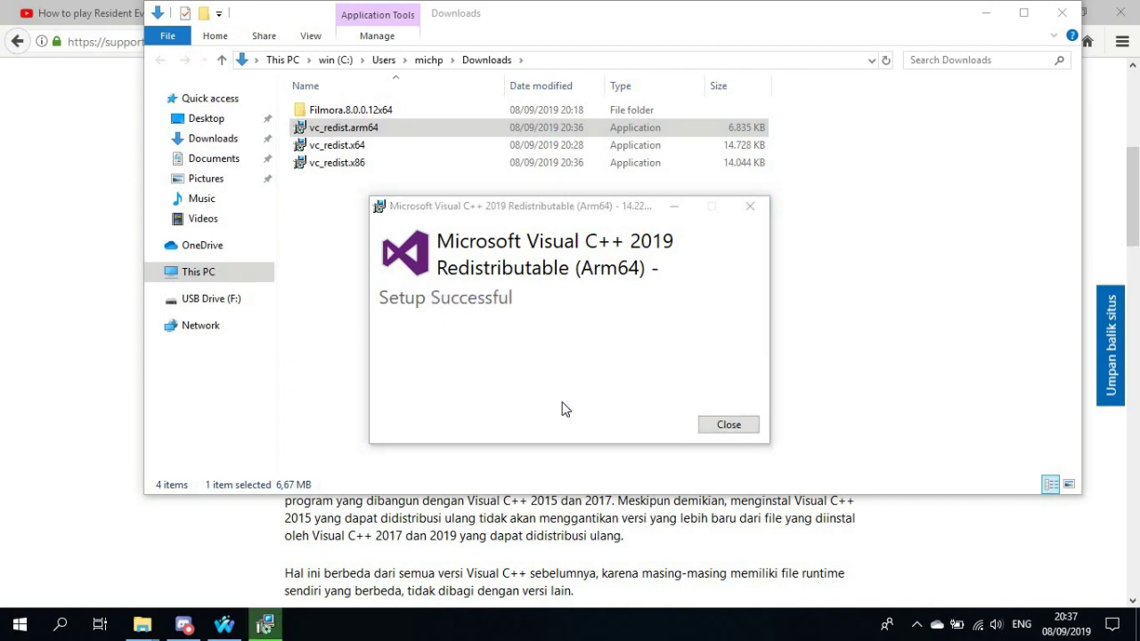
pyautogui.click(729, 424)
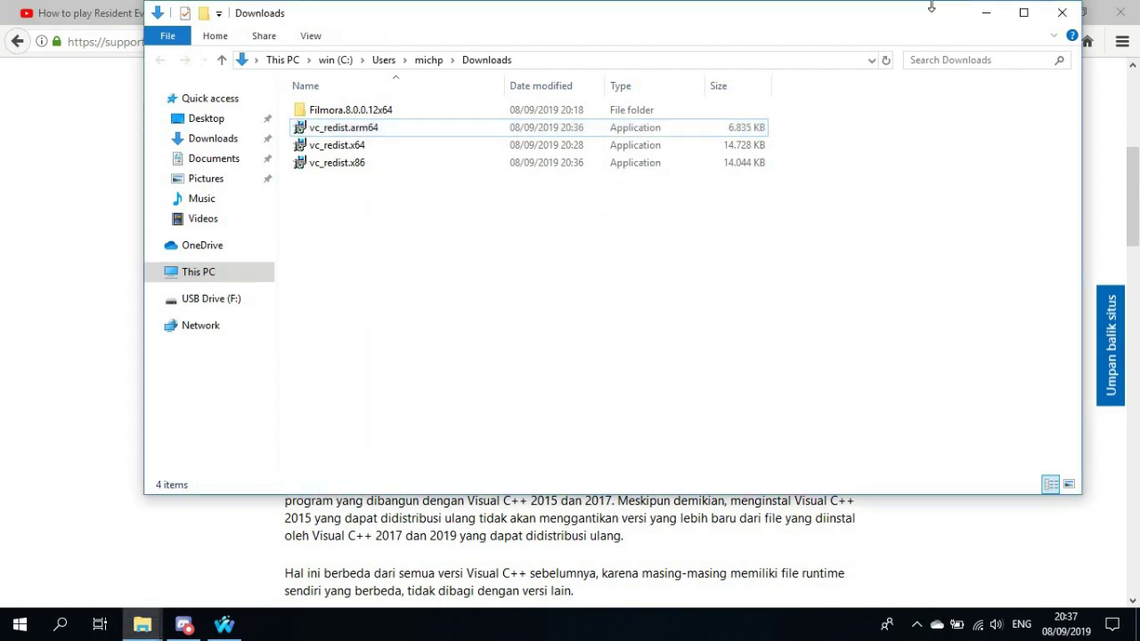
pyautogui.click(1024, 12)
pyautogui.click(1043, 9)
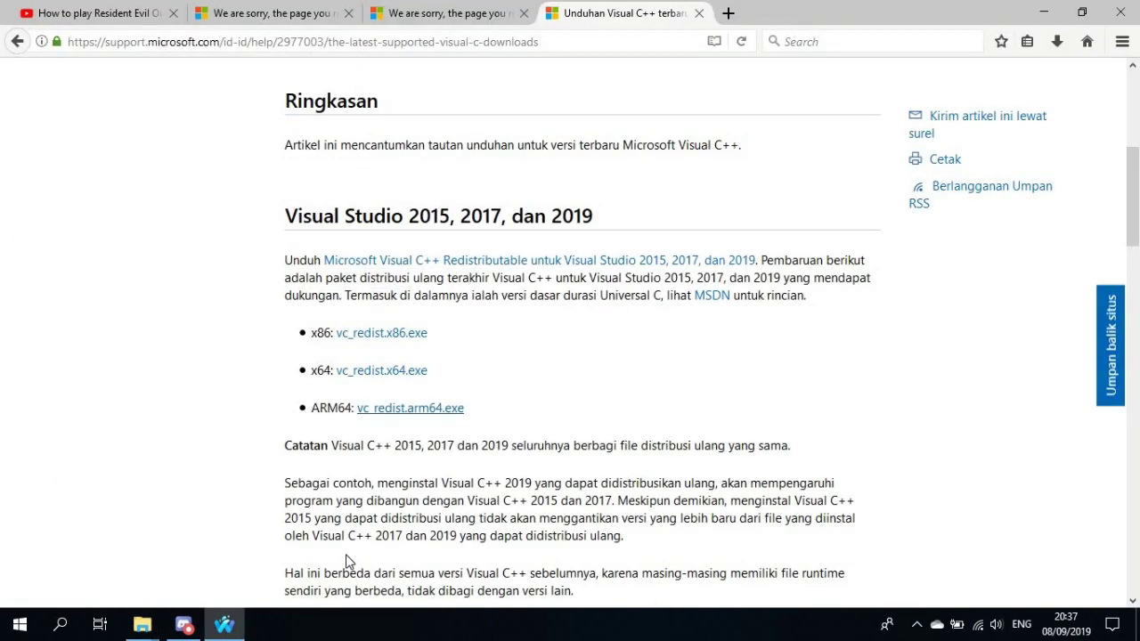
# Copy the PCSX2 - 1.5.0 version (emulator) folder from the USB drive's PS 2 folder
pyautogui.moveTo(140, 625)
pyautogui.click(80, 497)
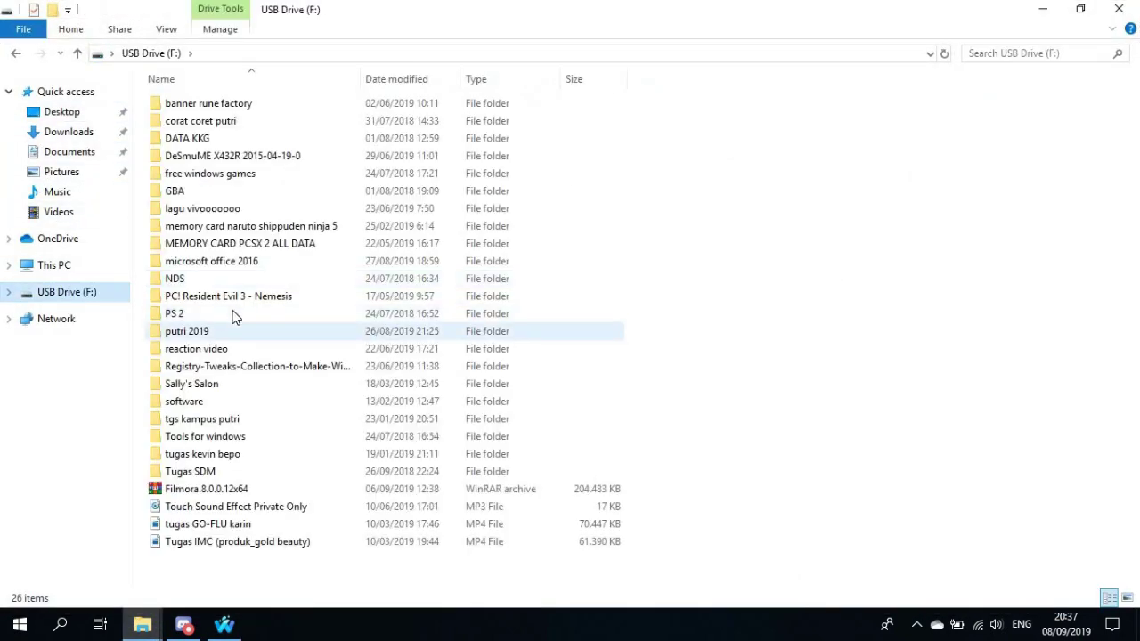
pyautogui.doubleClick(234, 313)
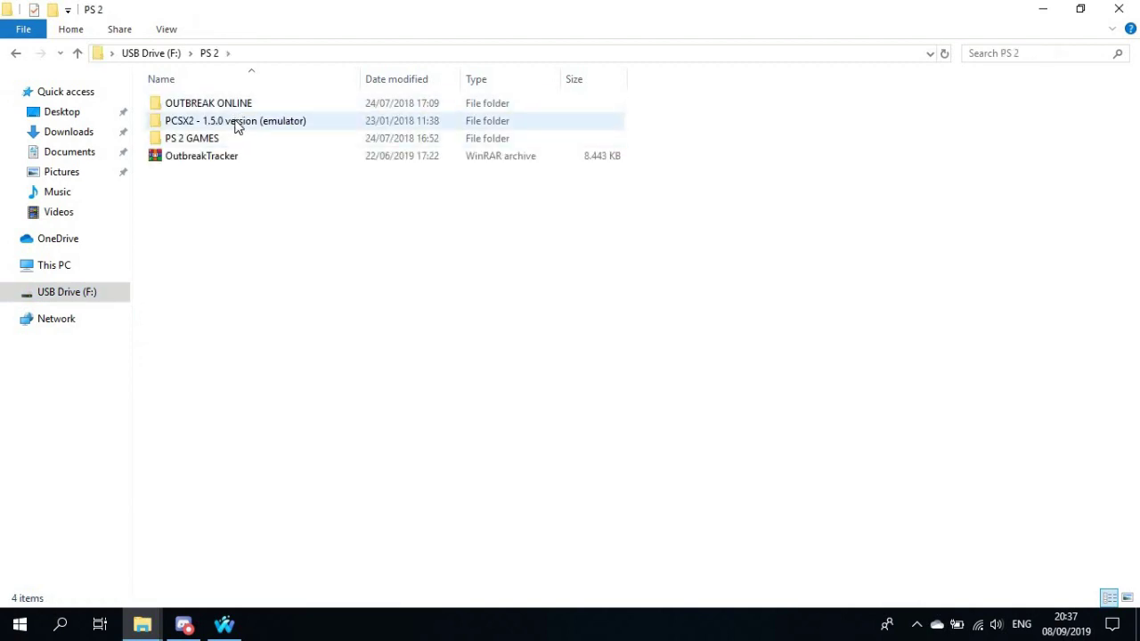
pyautogui.click(237, 123)
pyautogui.rightClick(236, 121)
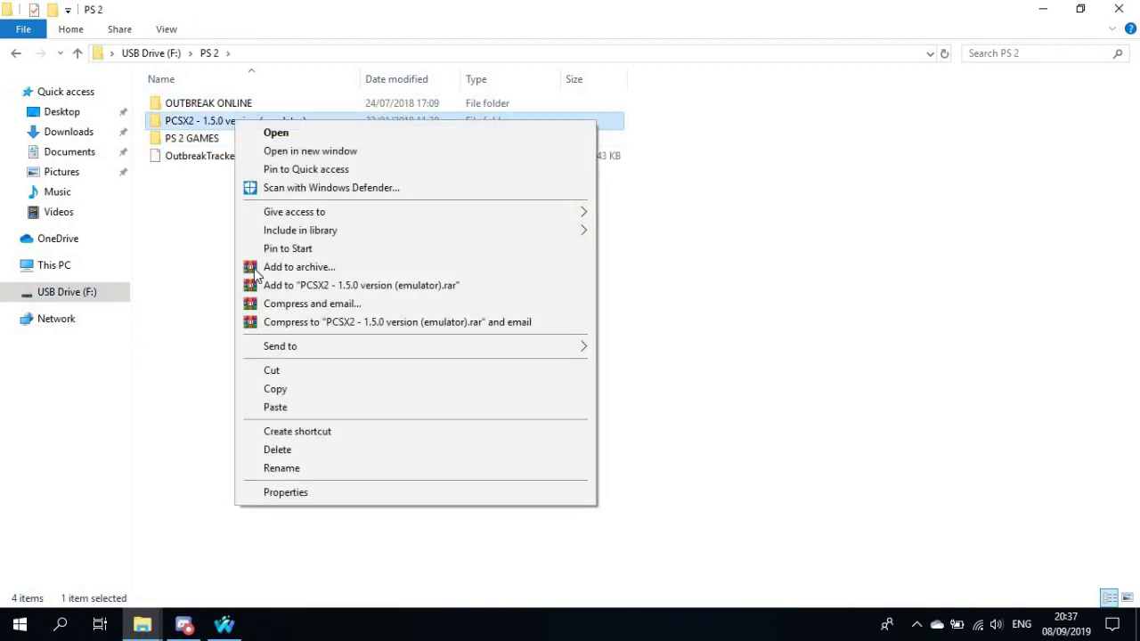
pyautogui.click(279, 389)
# Paste the emulator folder into Downloads and open its inner PCSX2 program folder
pyautogui.click(105, 151)
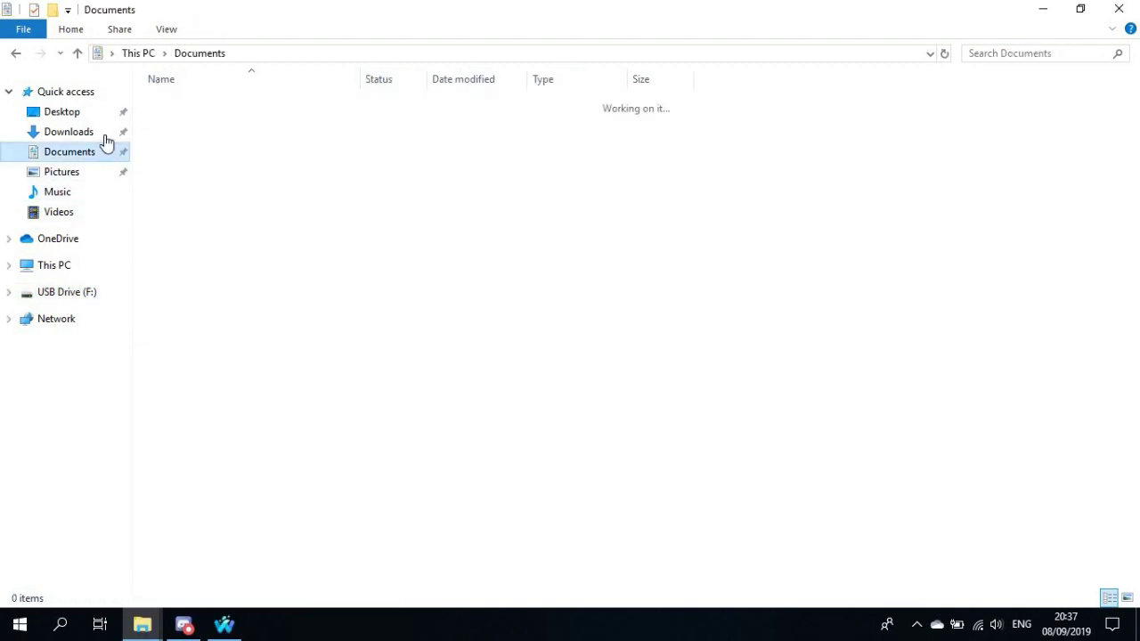
pyautogui.click(69, 131)
pyautogui.rightClick(225, 226)
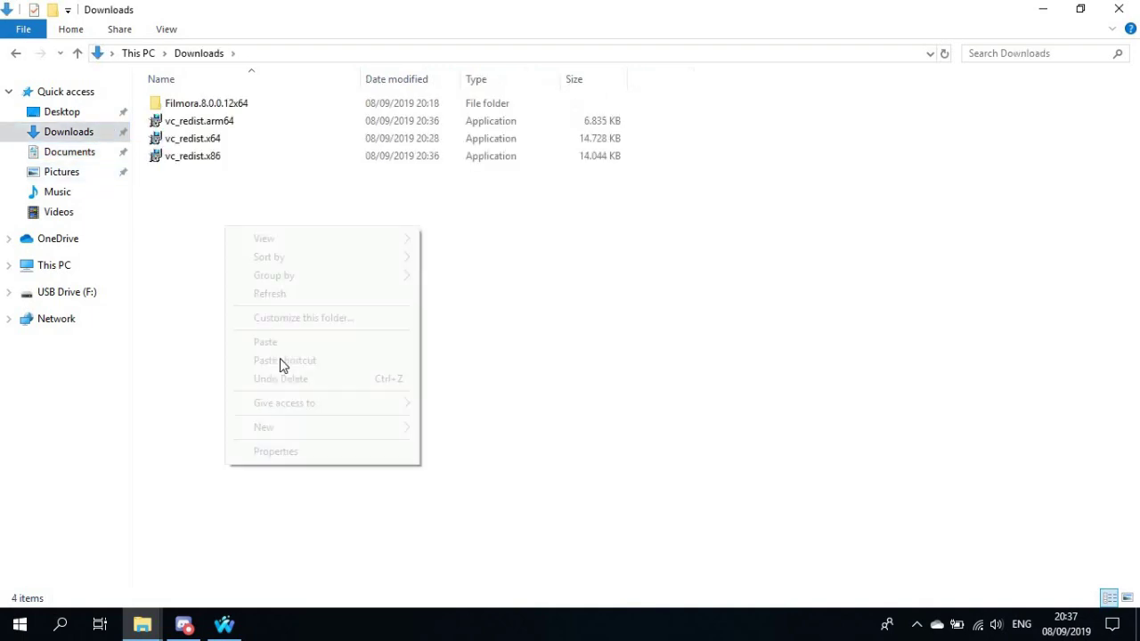
pyautogui.click(294, 341)
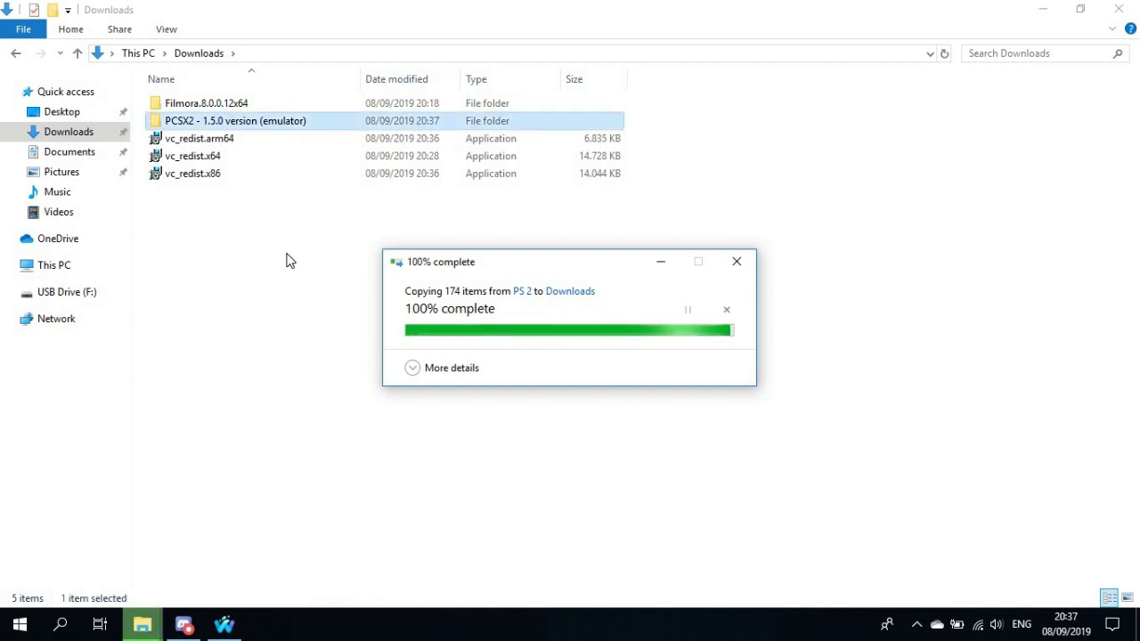
pyautogui.doubleClick(270, 121)
pyautogui.click(265, 108)
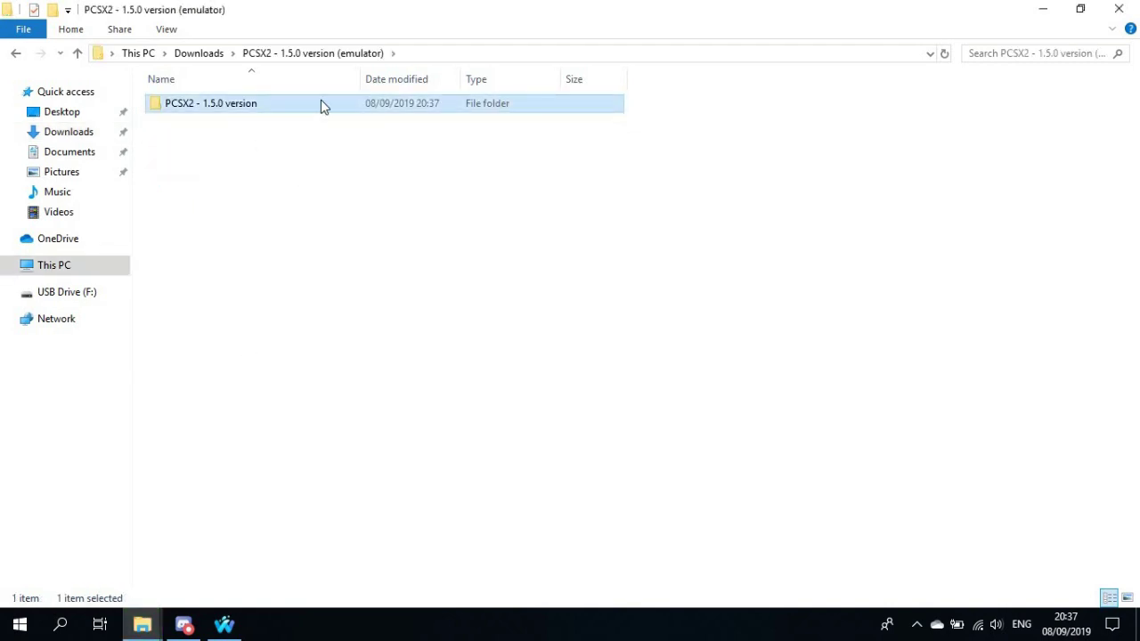
pyautogui.press('Return')
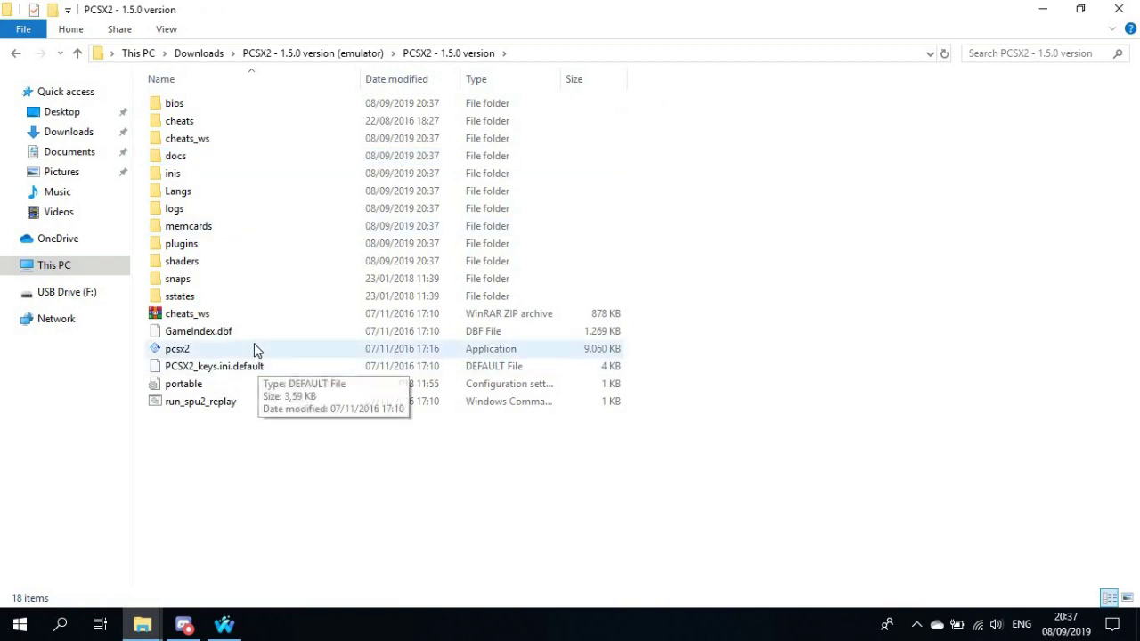
# Launch pcsx2.exe, acknowledge the missing GS plugin warning, and inspect the plugins folder
pyautogui.doubleClick(255, 349)
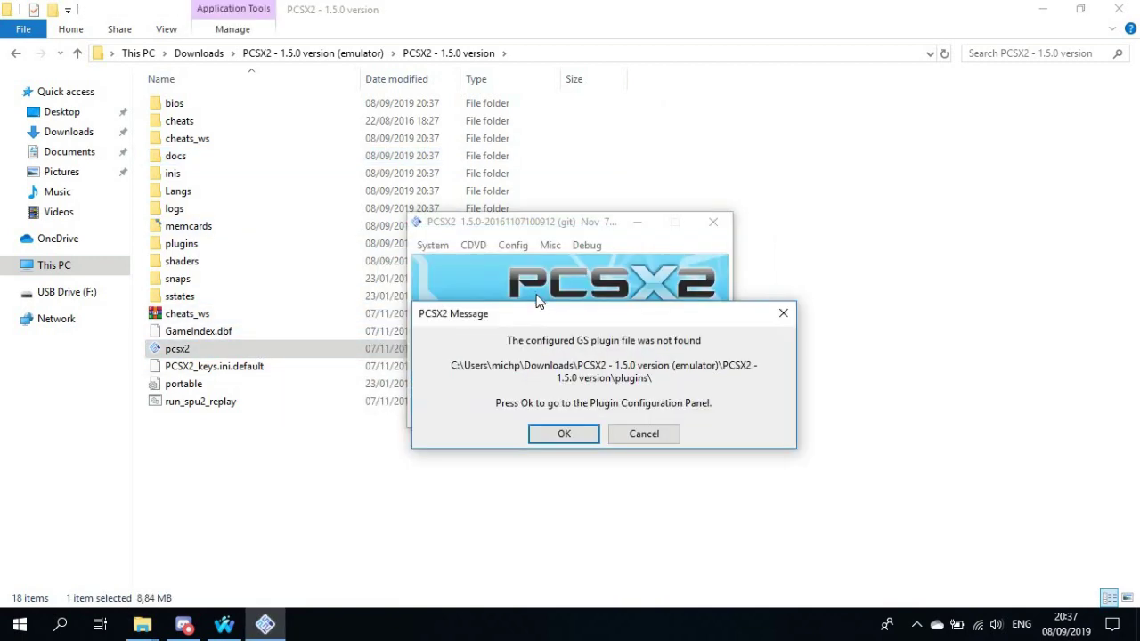
pyautogui.click(569, 413)
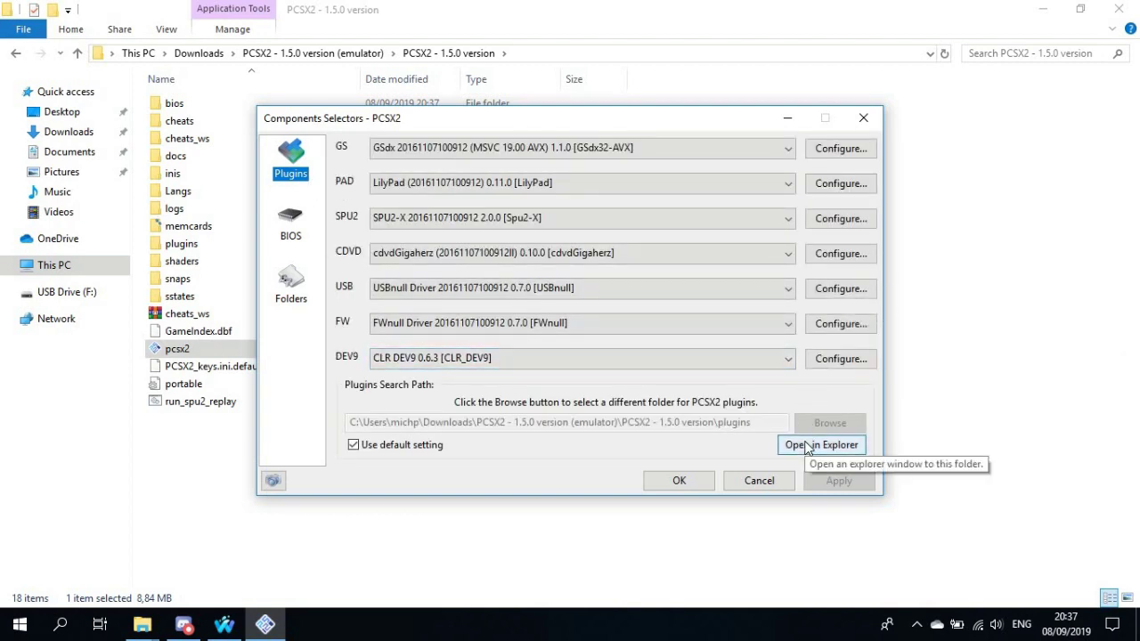
pyautogui.click(807, 445)
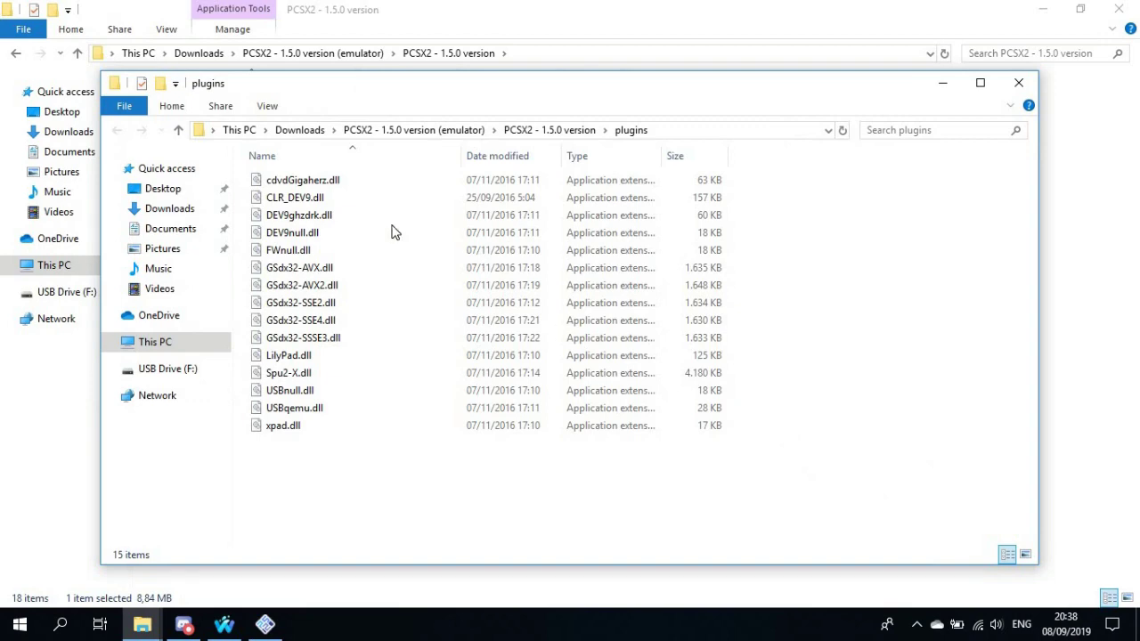
pyautogui.click(1018, 83)
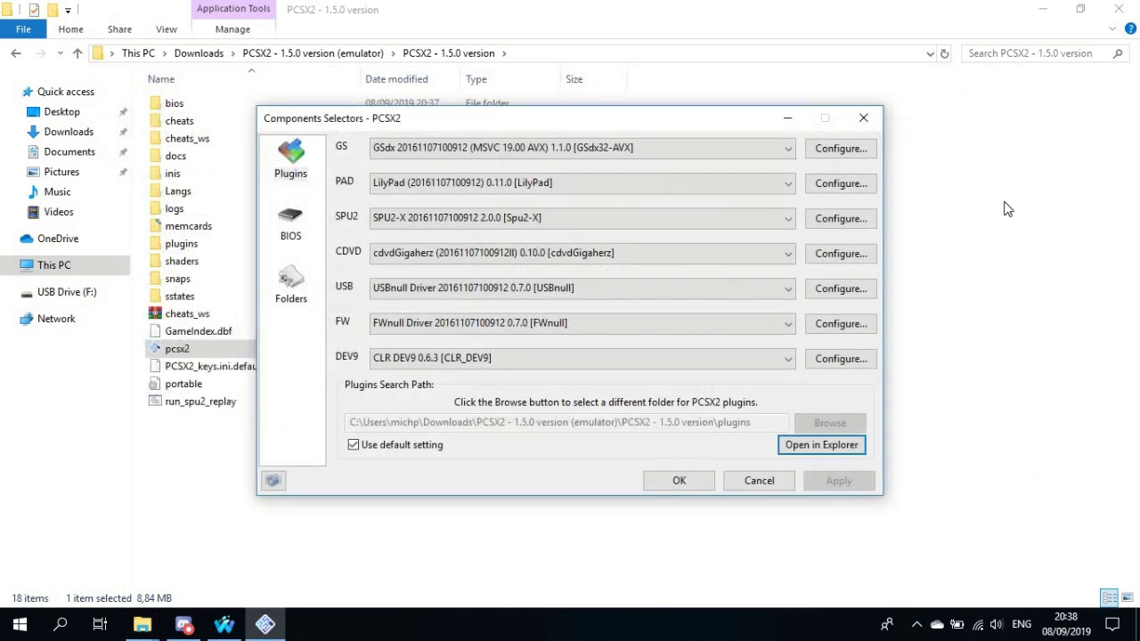
pyautogui.click(245, 234)
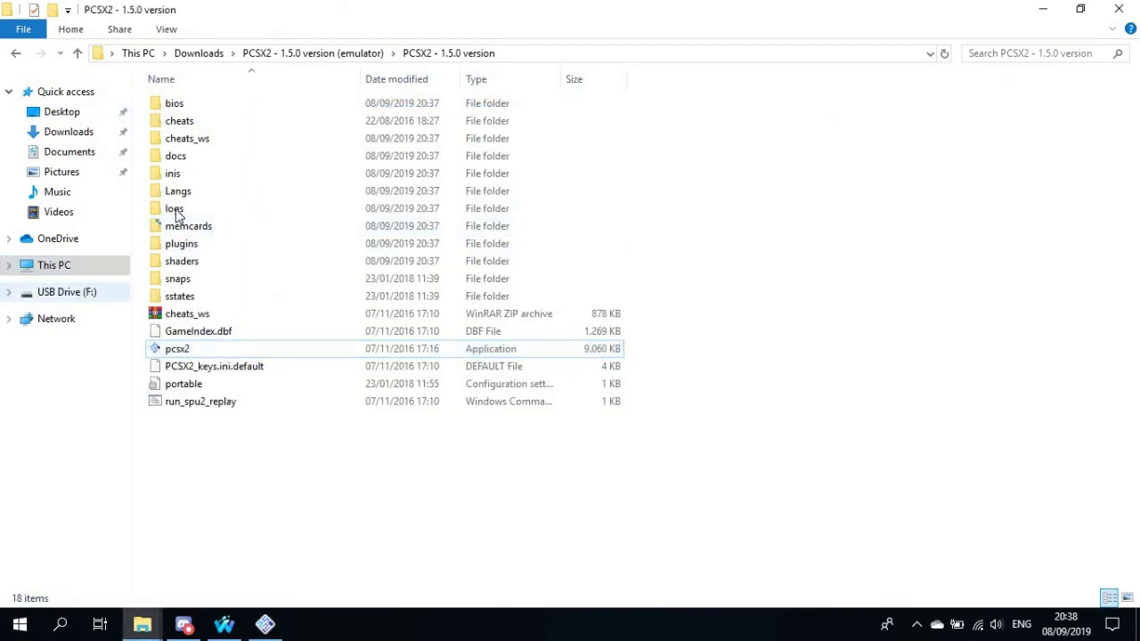
pyautogui.click(67, 292)
# Copy CLR_DEV9_070.dll from the USB drive's PS 2\OUTBREAK ONLINE\CLR DEV 9 folder
pyautogui.doubleClick(178, 314)
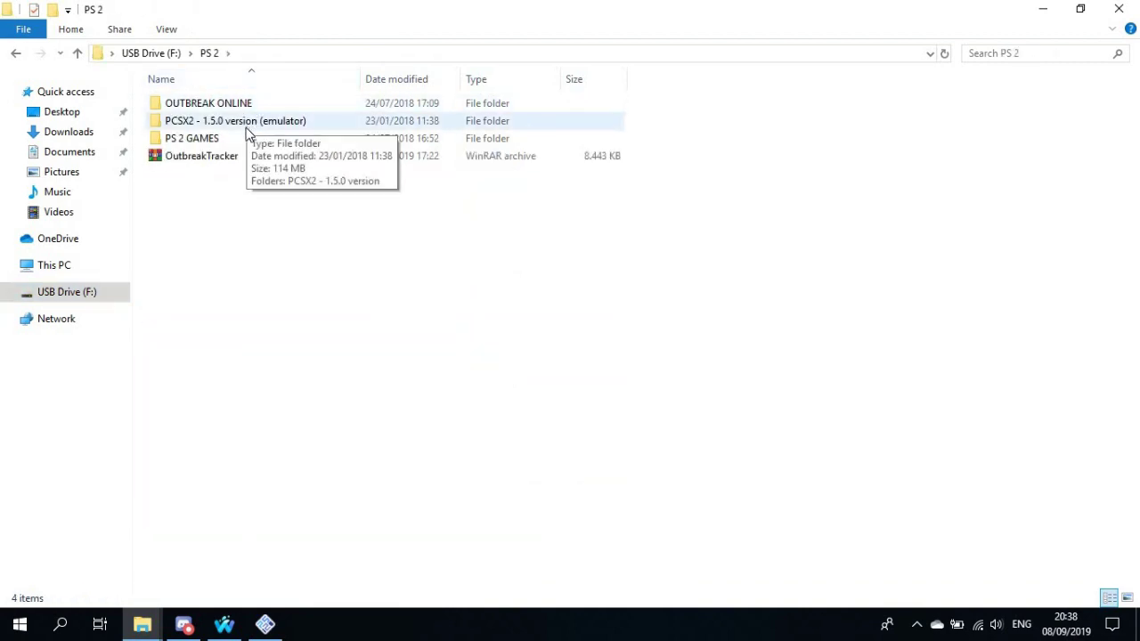
pyautogui.click(248, 129)
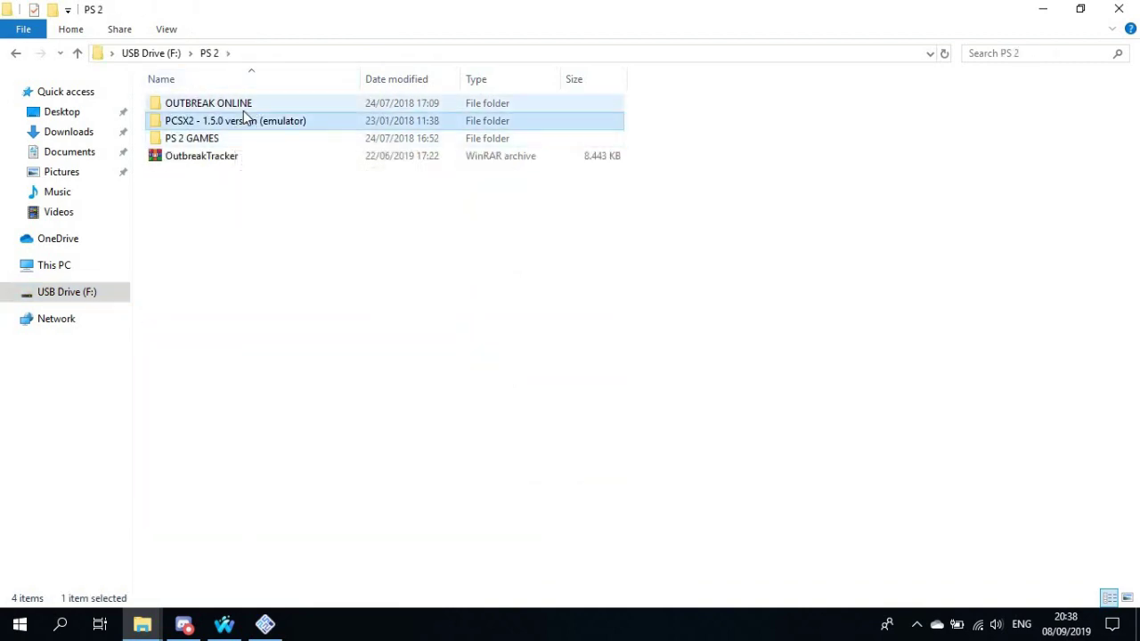
pyautogui.doubleClick(222, 104)
pyautogui.doubleClick(219, 122)
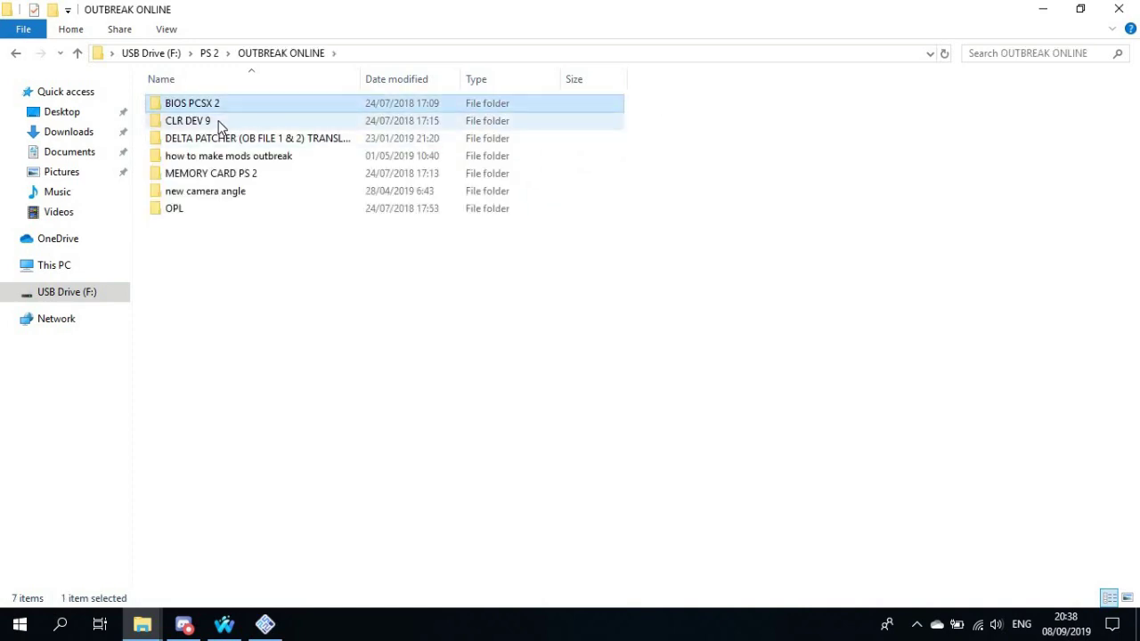
pyautogui.click(216, 109)
pyautogui.rightClick(216, 110)
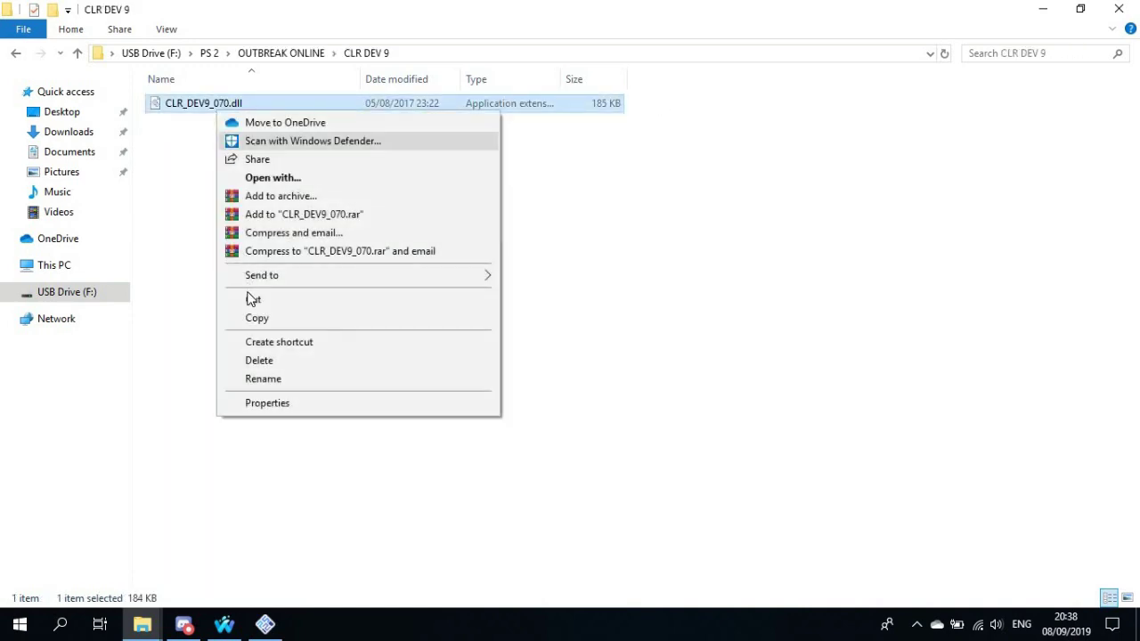
pyautogui.click(265, 623)
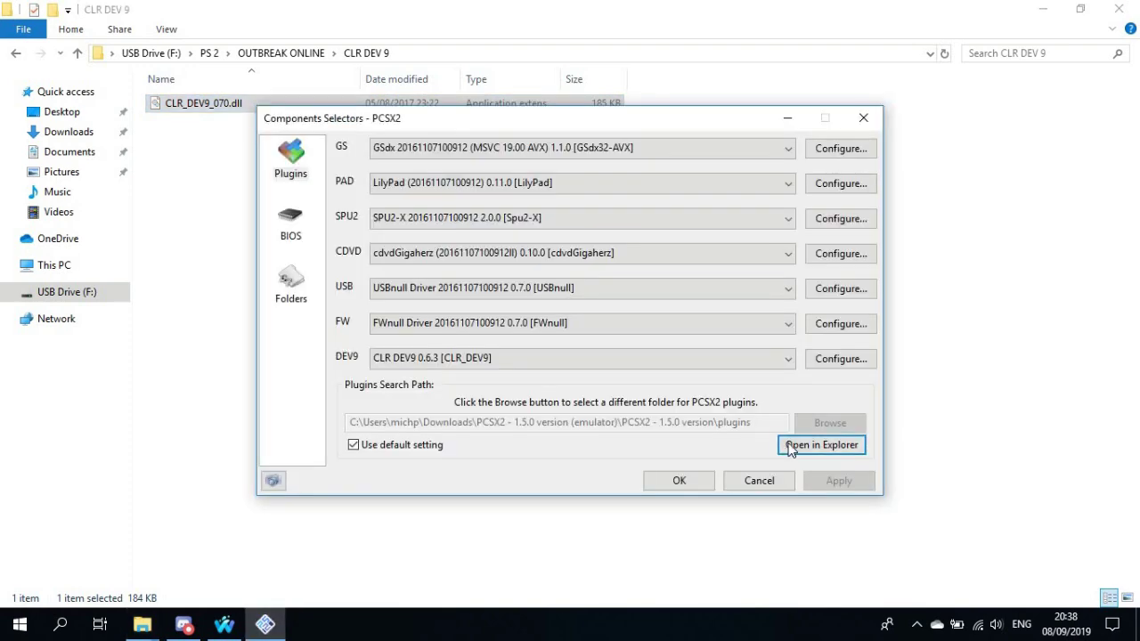
# Paste CLR_DEV9_070.dll into the PCSX2 plugins folder
pyautogui.click(791, 447)
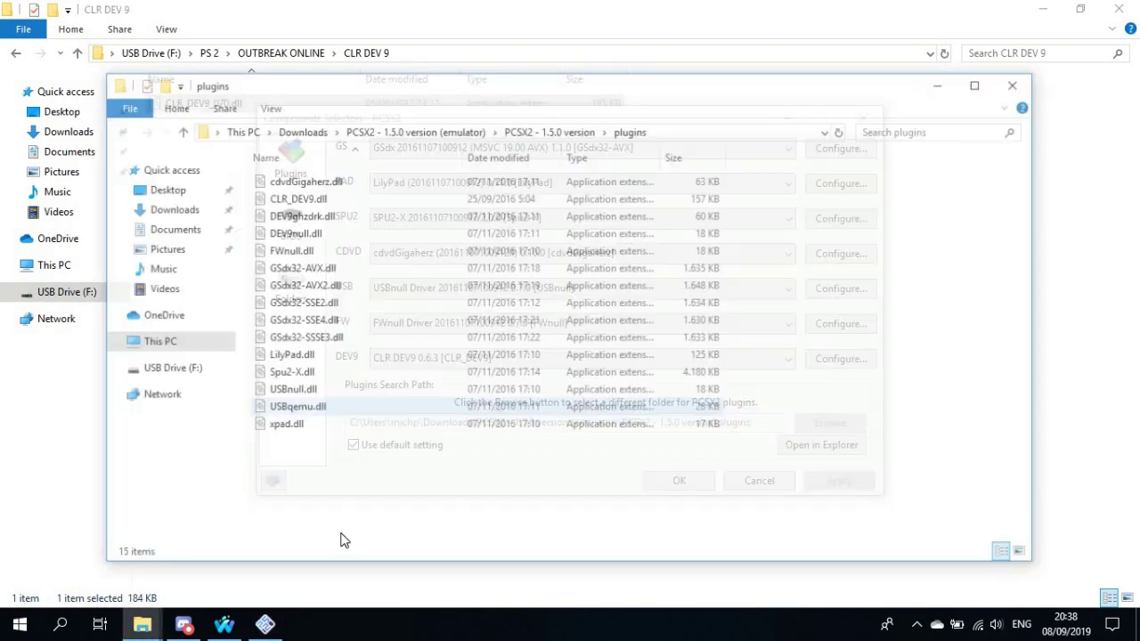
pyautogui.rightClick(385, 360)
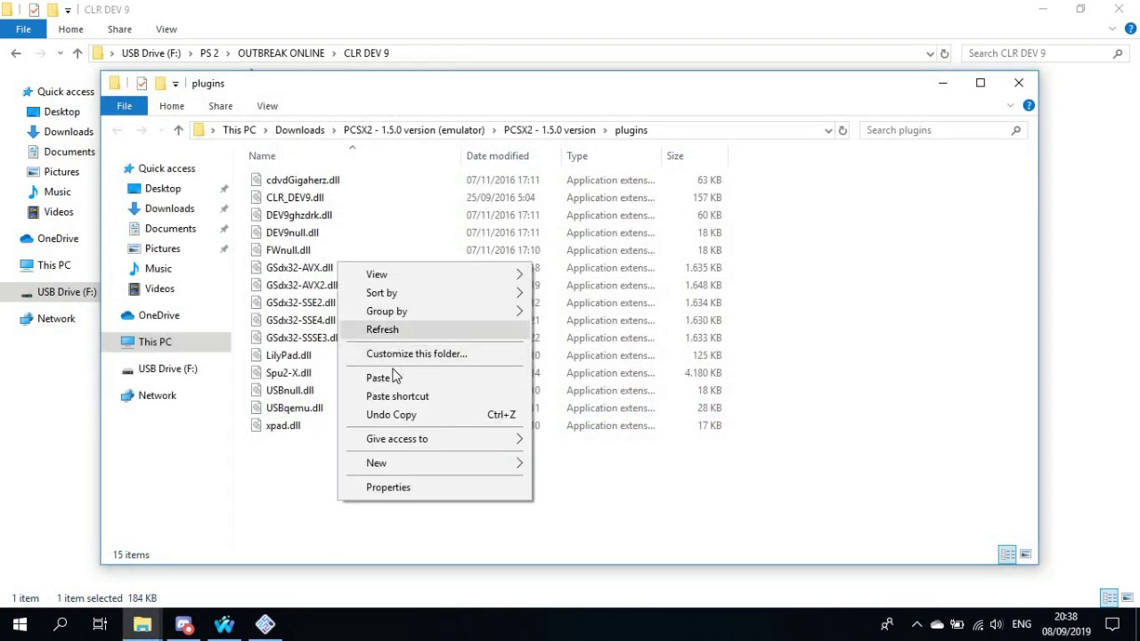
pyautogui.click(395, 377)
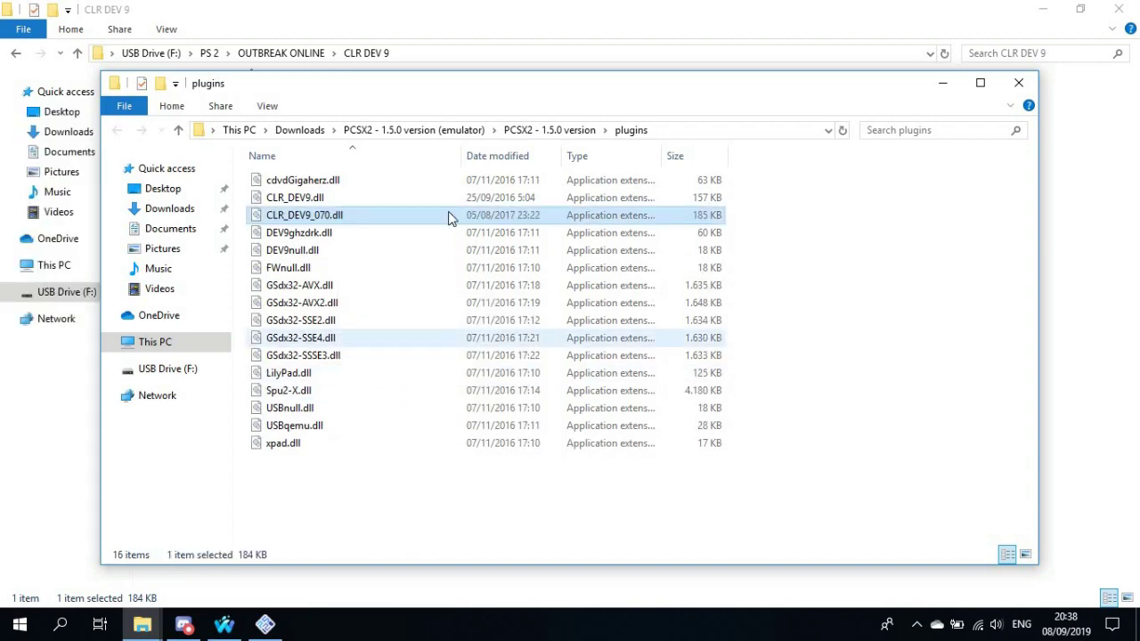
# Refresh the plugin list, set DEV9 to CLR DEV9 0.7.0 [CLR_DEV9_070], and apply
pyautogui.click(1018, 83)
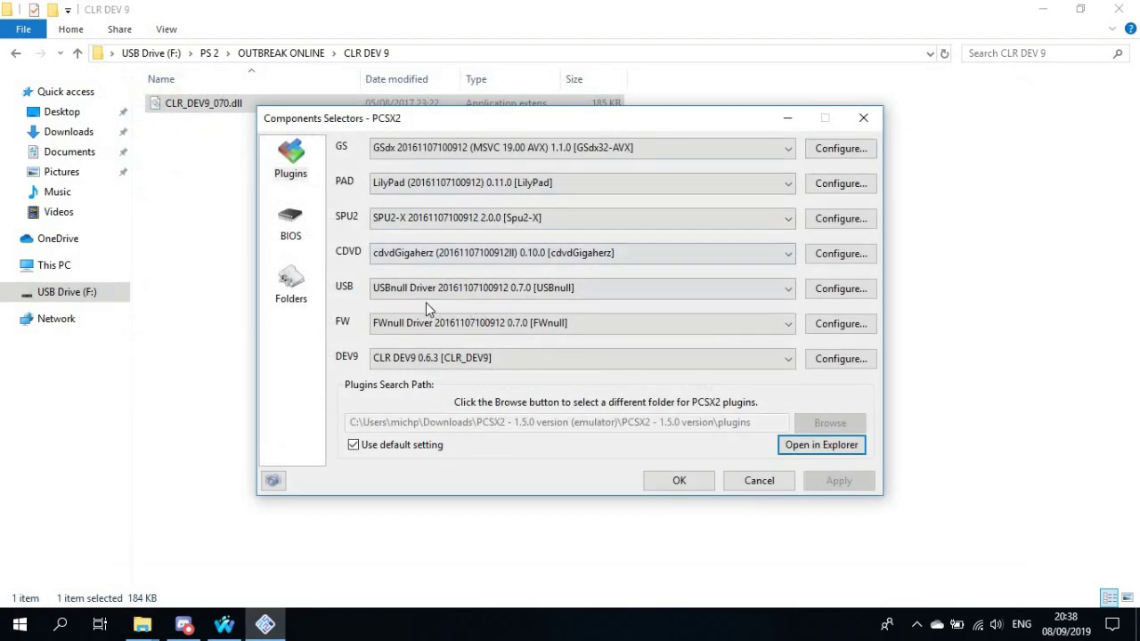
pyautogui.click(430, 448)
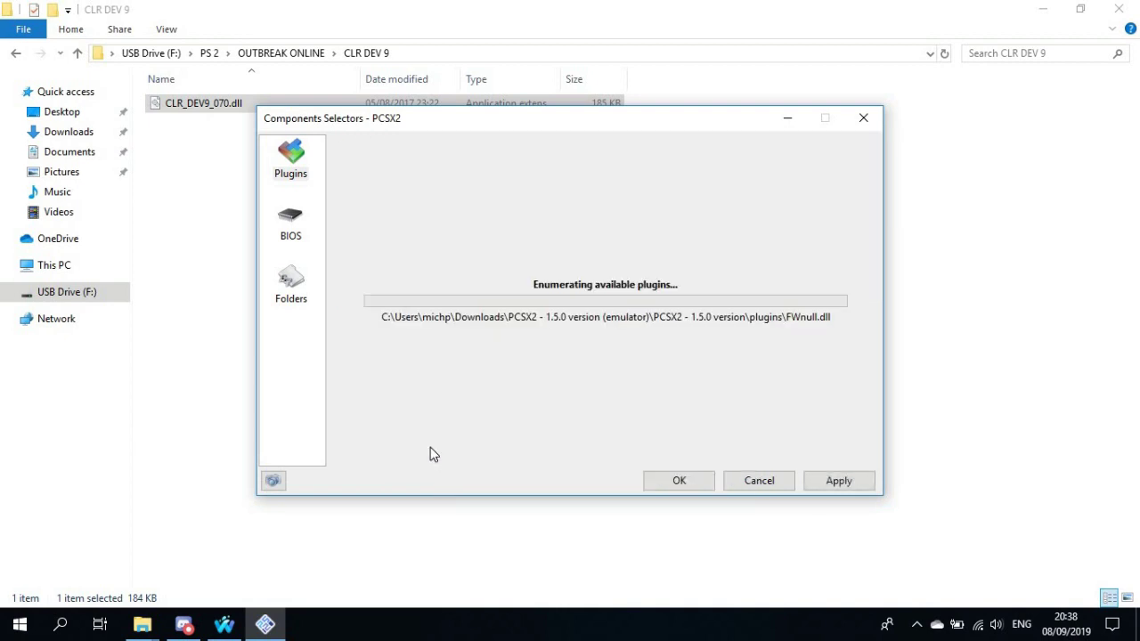
pyautogui.click(437, 359)
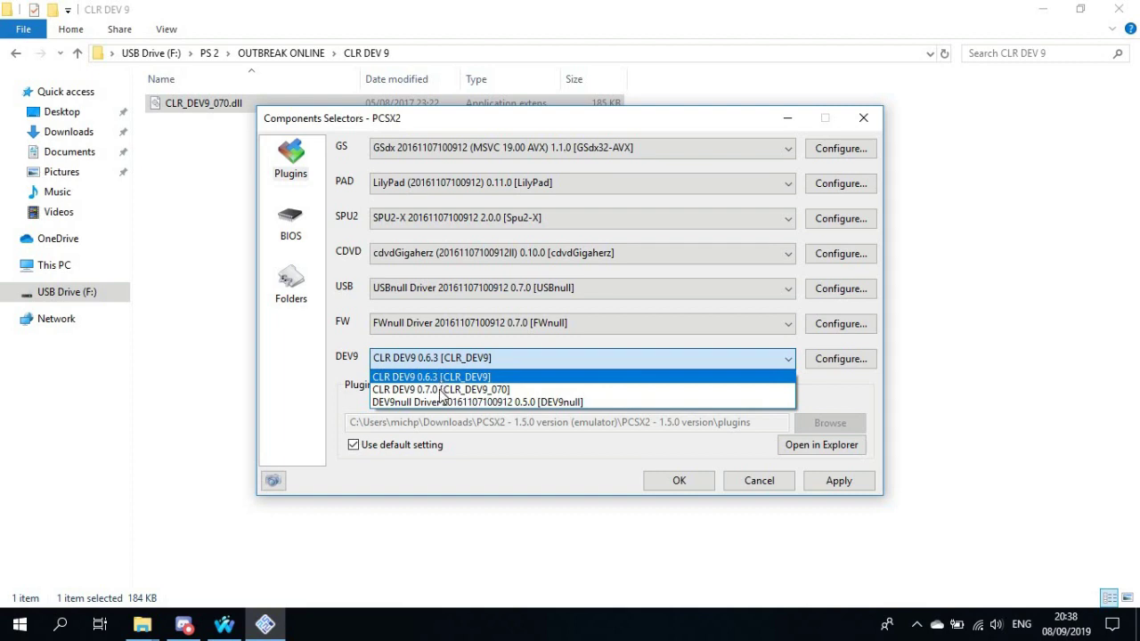
pyautogui.click(440, 389)
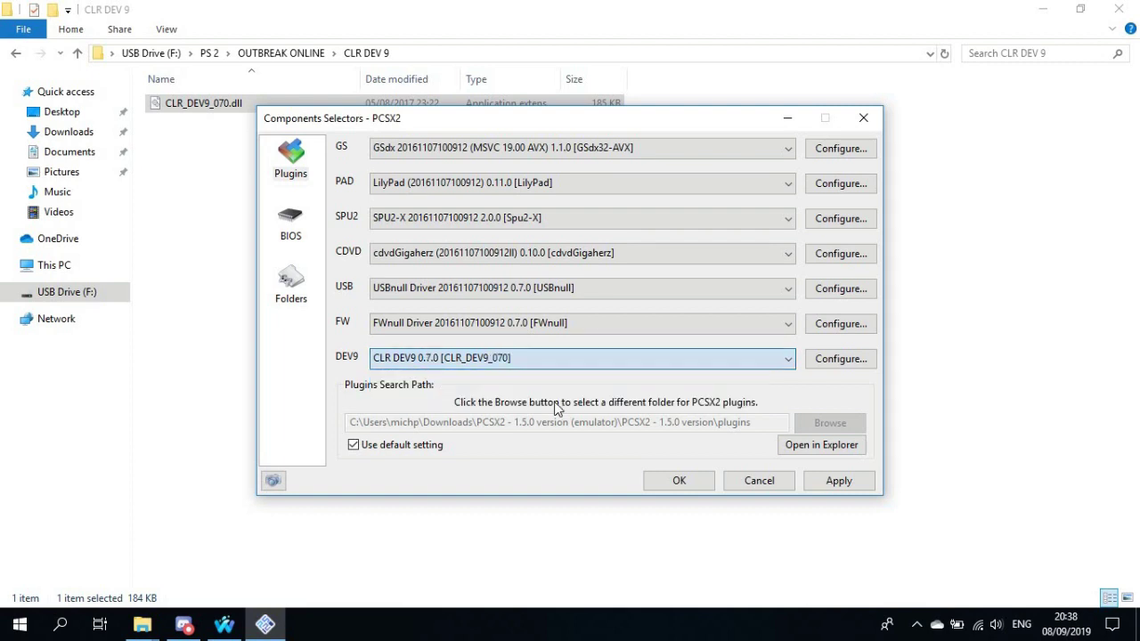
pyautogui.click(840, 482)
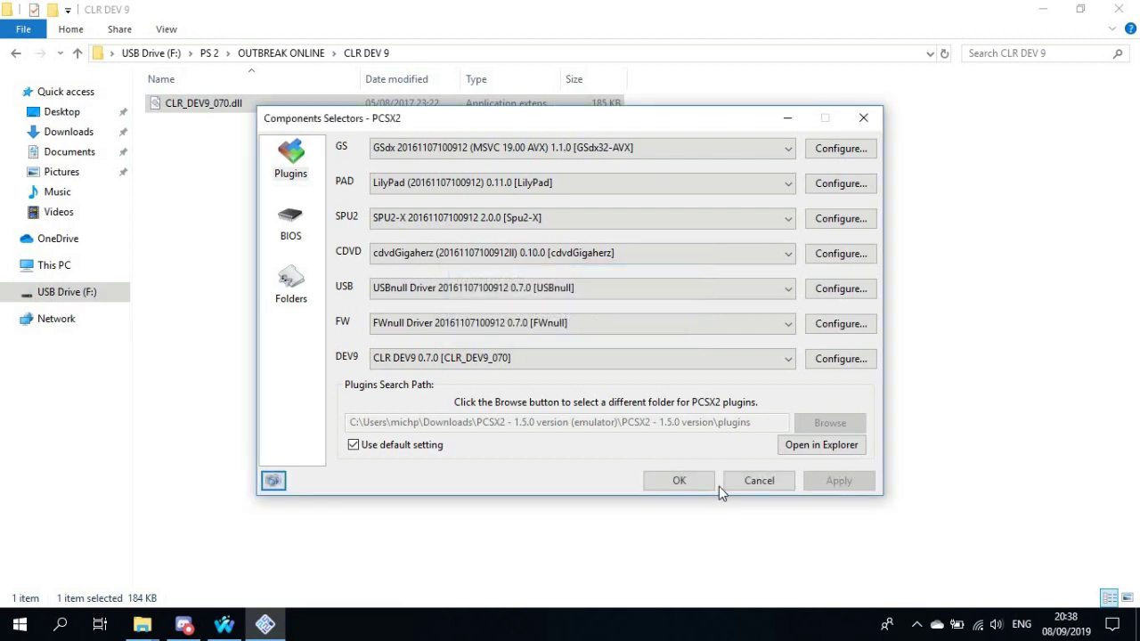
# On the BIOS page, select the Japan v02.20 BIOS and refresh the rom list
pyautogui.click(291, 229)
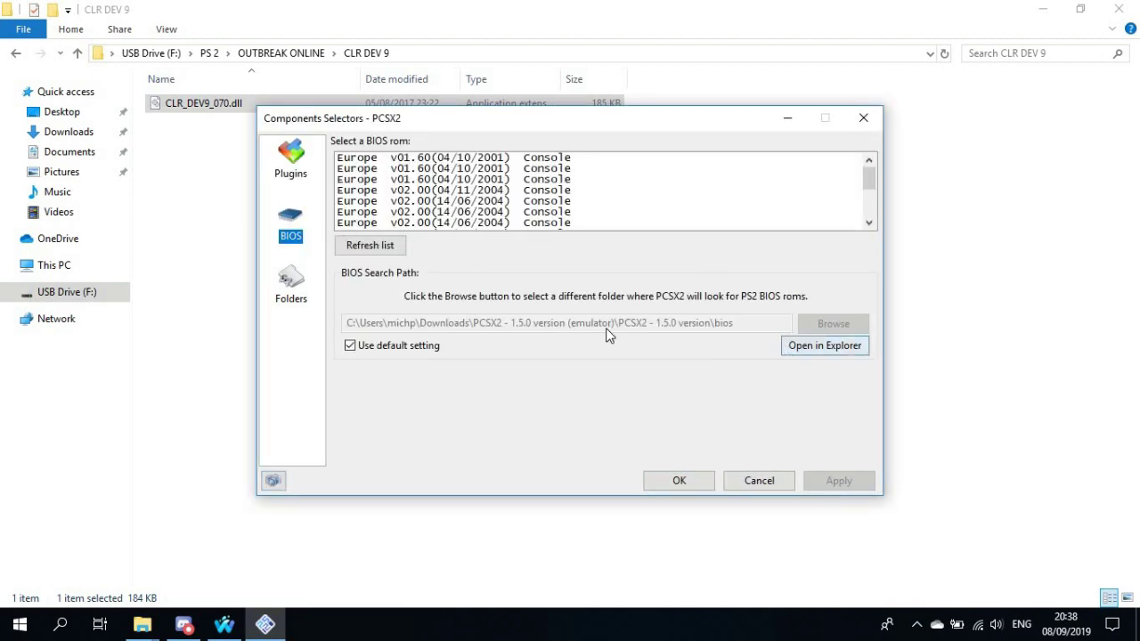
pyautogui.click(819, 345)
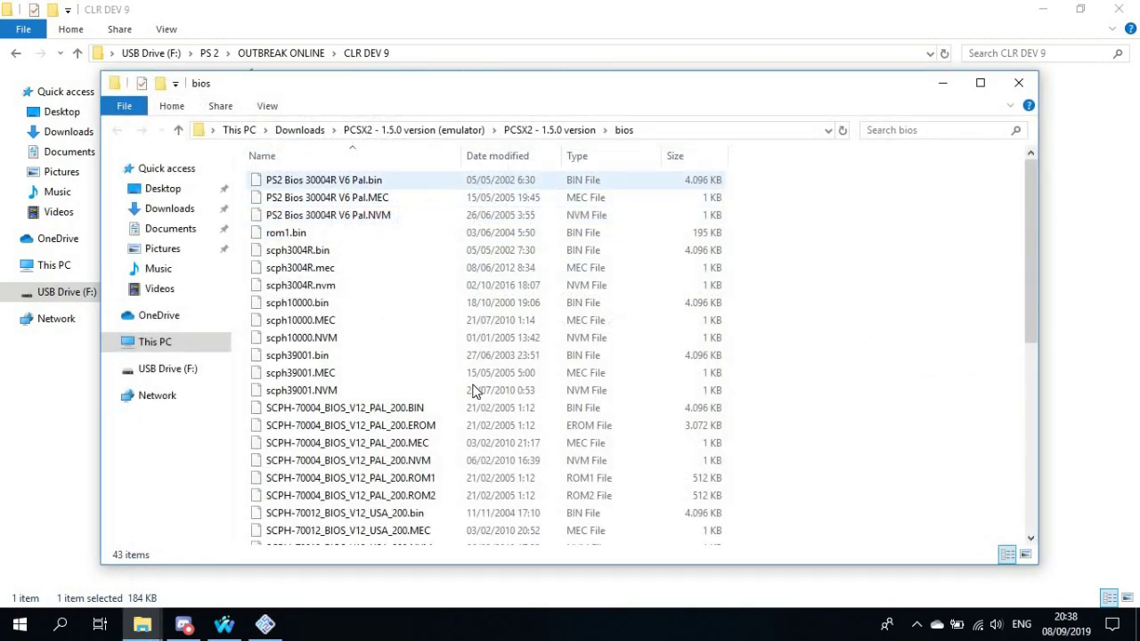
pyautogui.click(1018, 82)
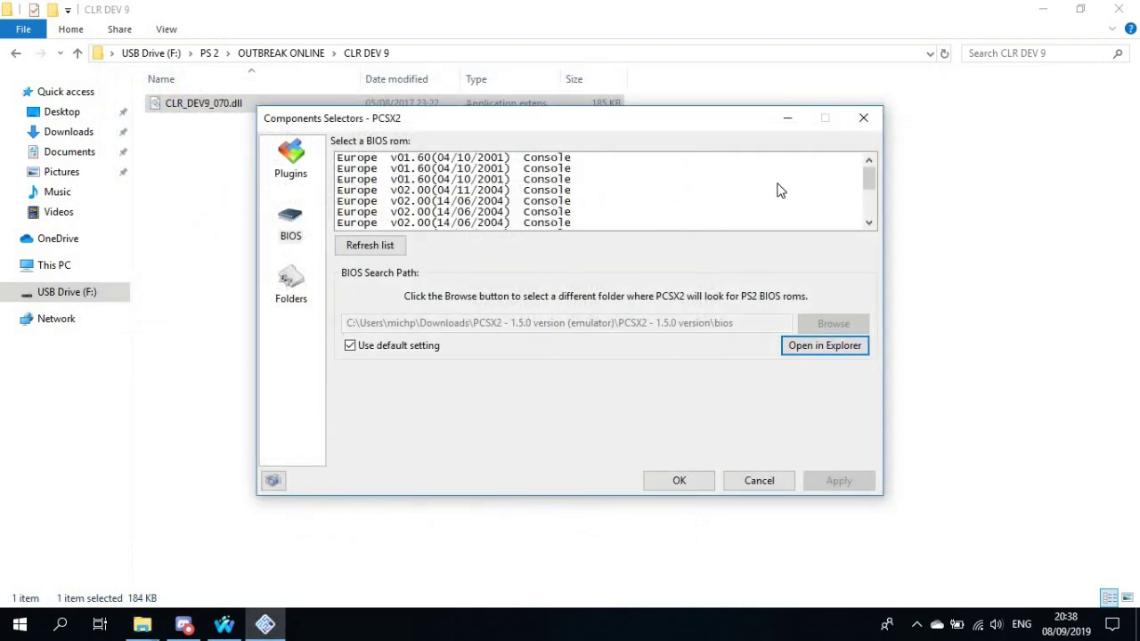
pyautogui.scroll(-5, 875, 222)
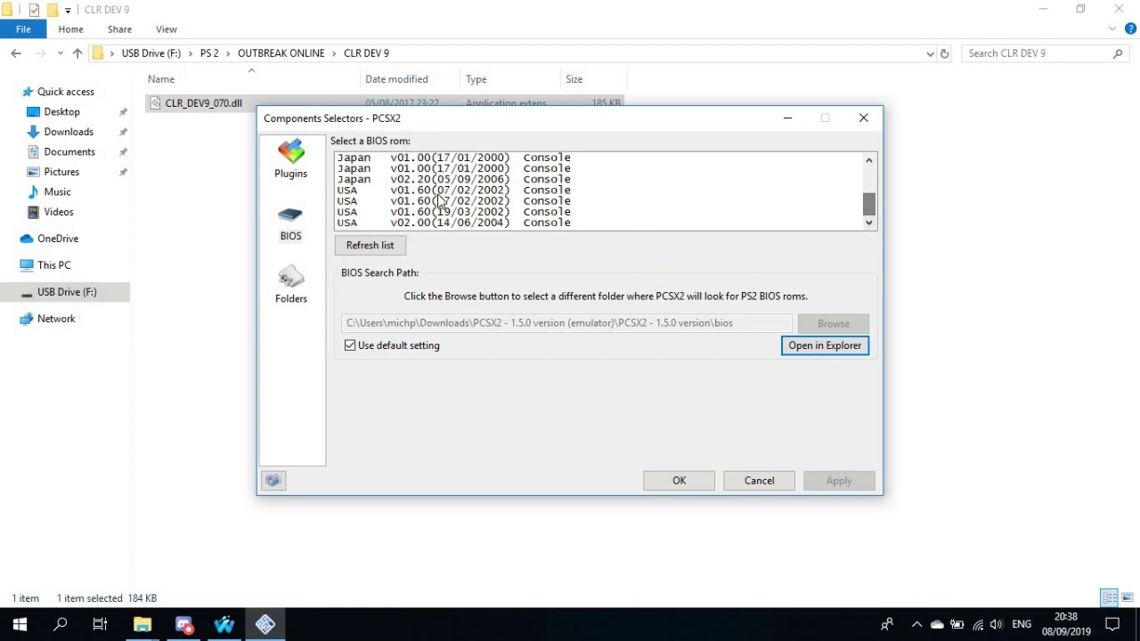
pyautogui.click(425, 183)
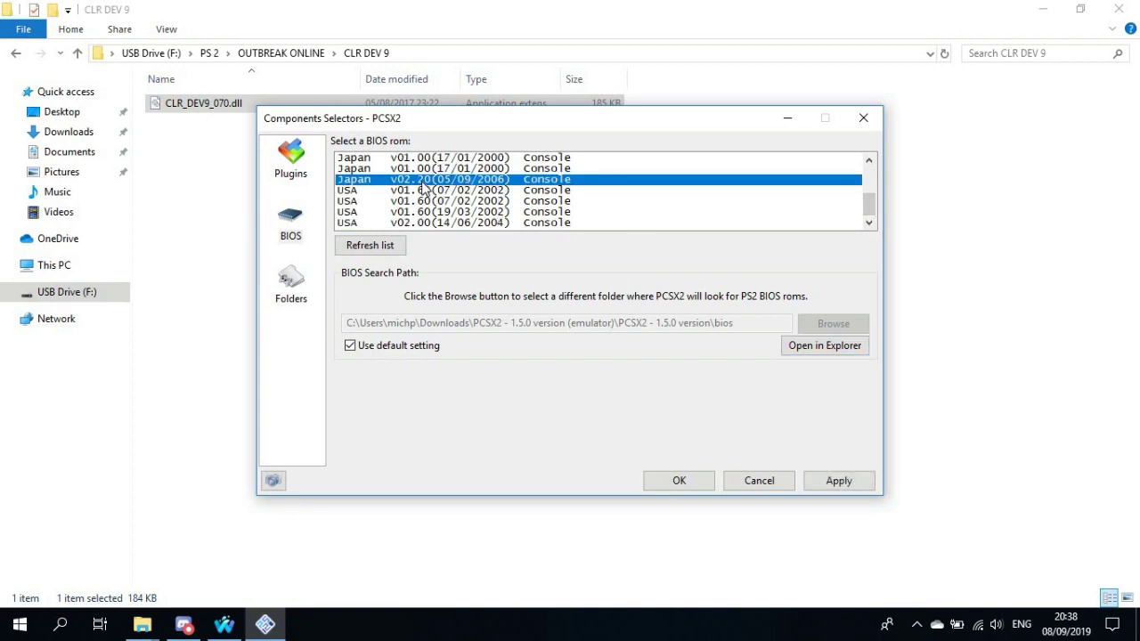
pyautogui.click(381, 248)
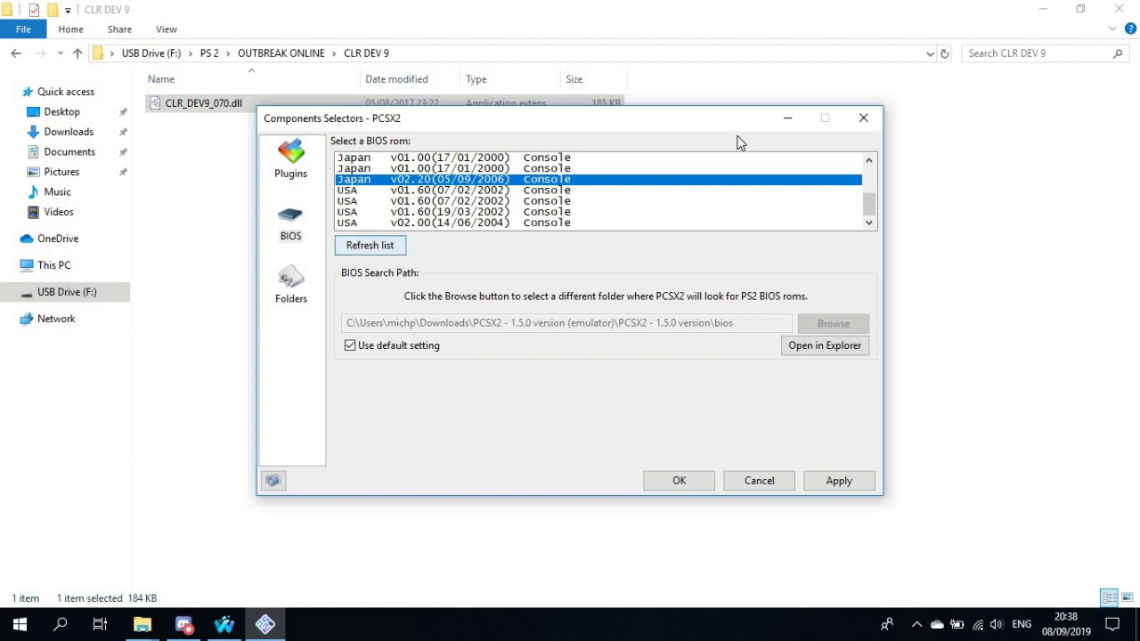
# Close the selector, dismiss the plugins-not-loaded warning, and reopen Config > Plugin/BIOS Selector
pyautogui.click(866, 120)
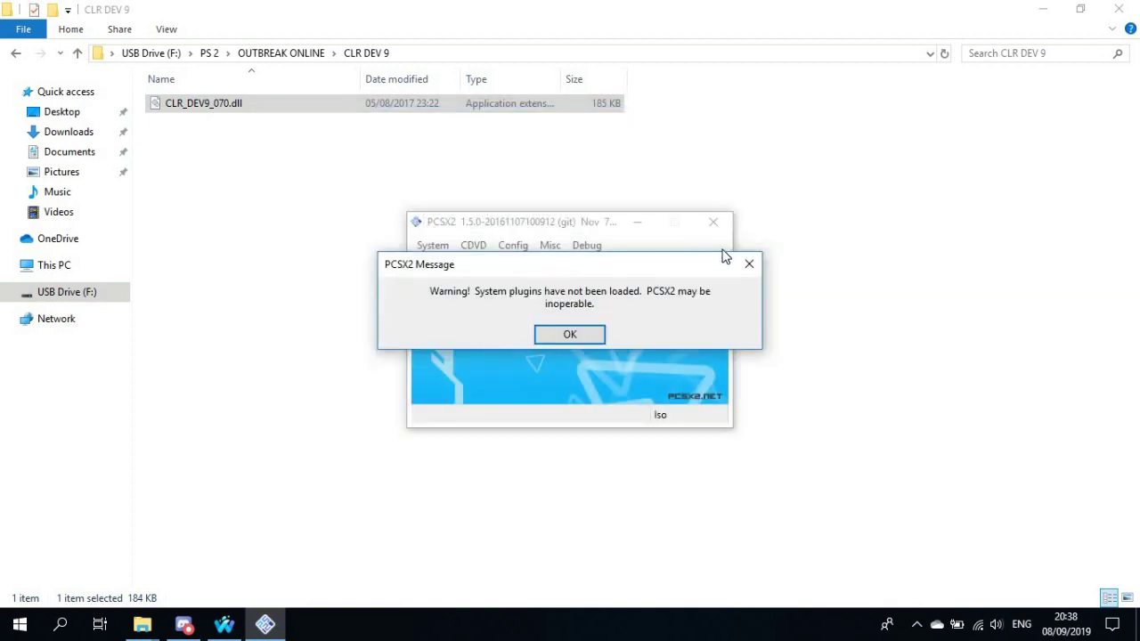
pyautogui.click(751, 267)
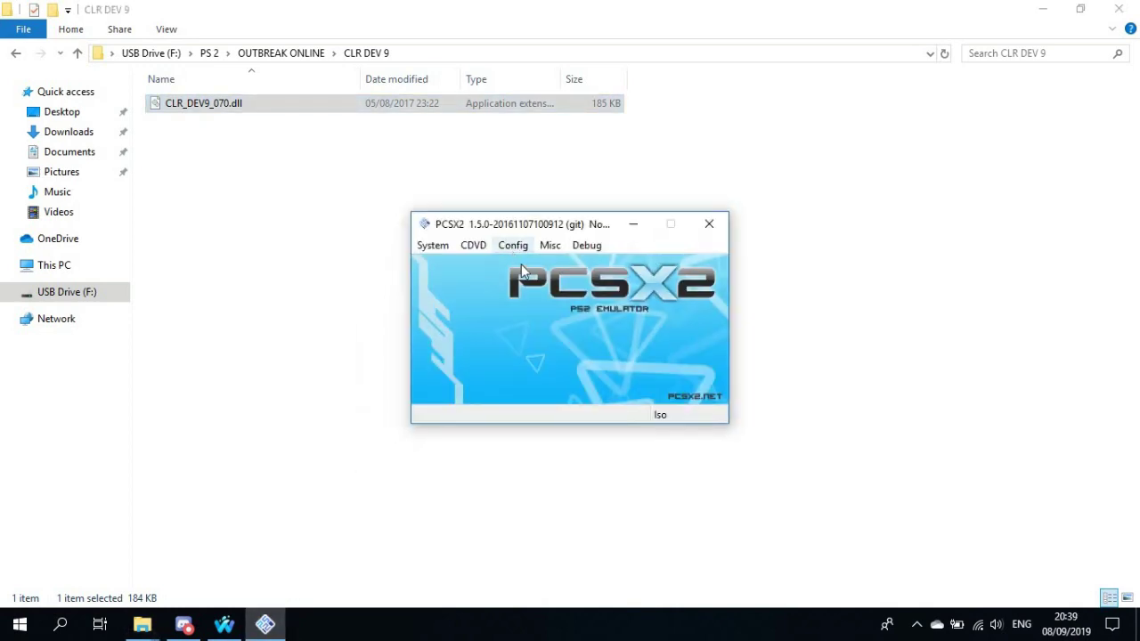
pyautogui.click(515, 246)
pyautogui.click(530, 299)
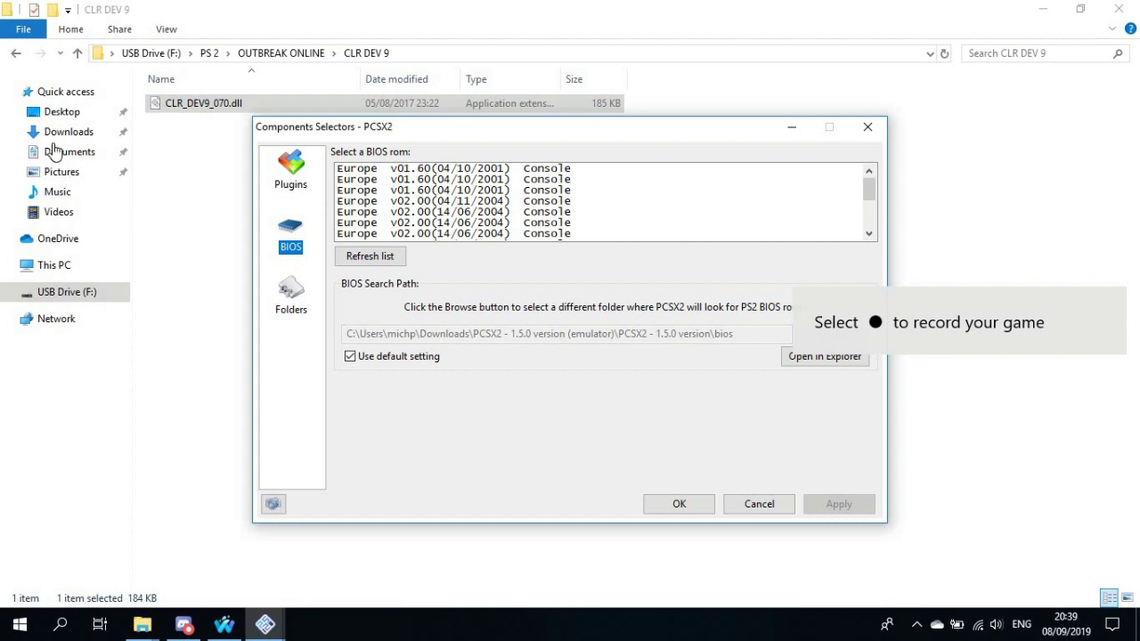
# Copy all 40 BIOS files from the USB drive's PS 2\OUTBREAK ONLINE\BIOS PCSX 2 folder
pyautogui.click(84, 300)
pyautogui.doubleClick(192, 297)
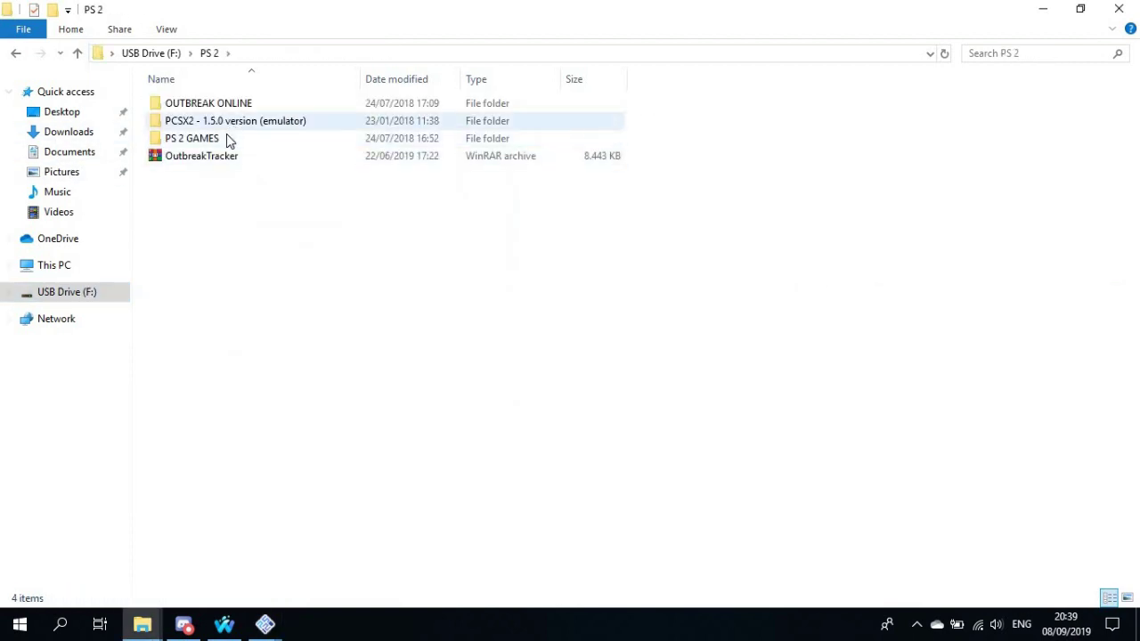
pyautogui.click(234, 125)
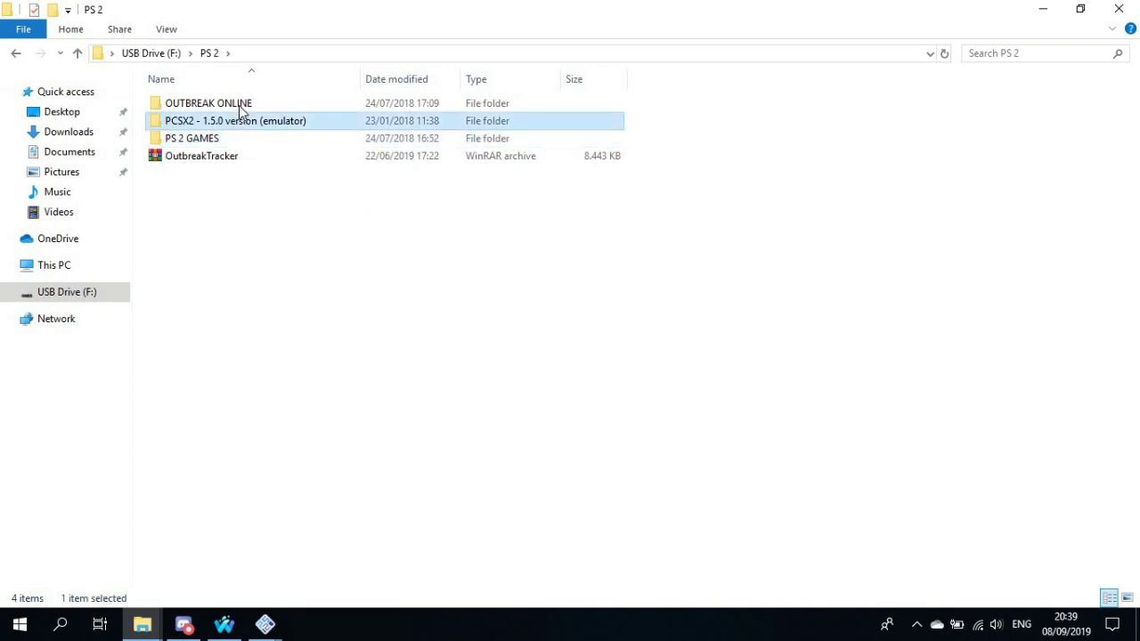
pyautogui.doubleClick(240, 108)
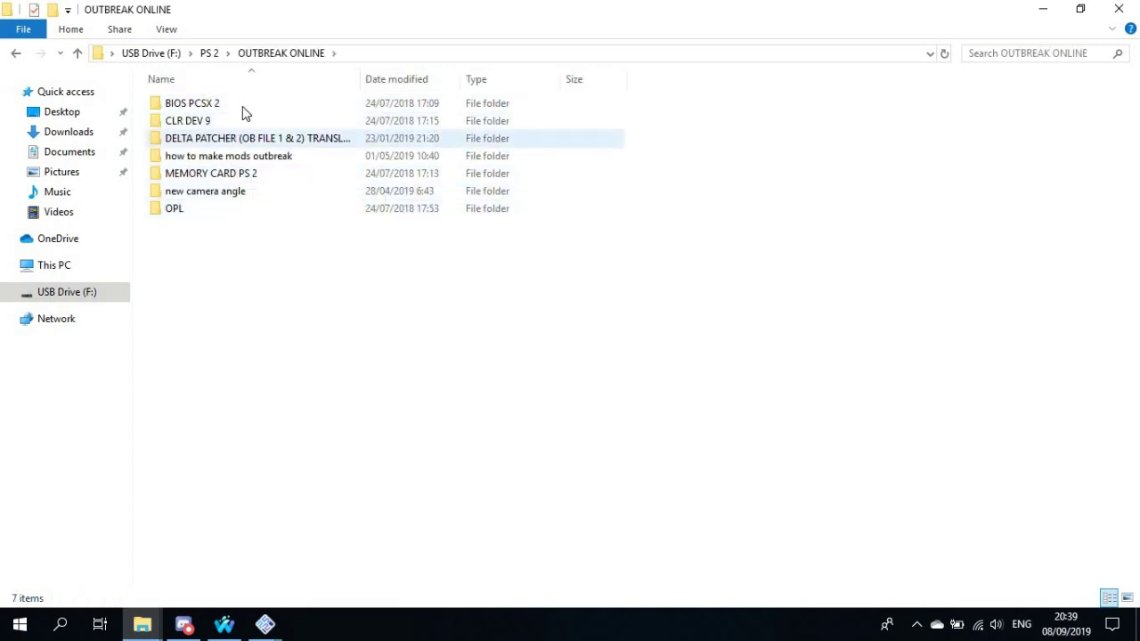
pyautogui.doubleClick(245, 105)
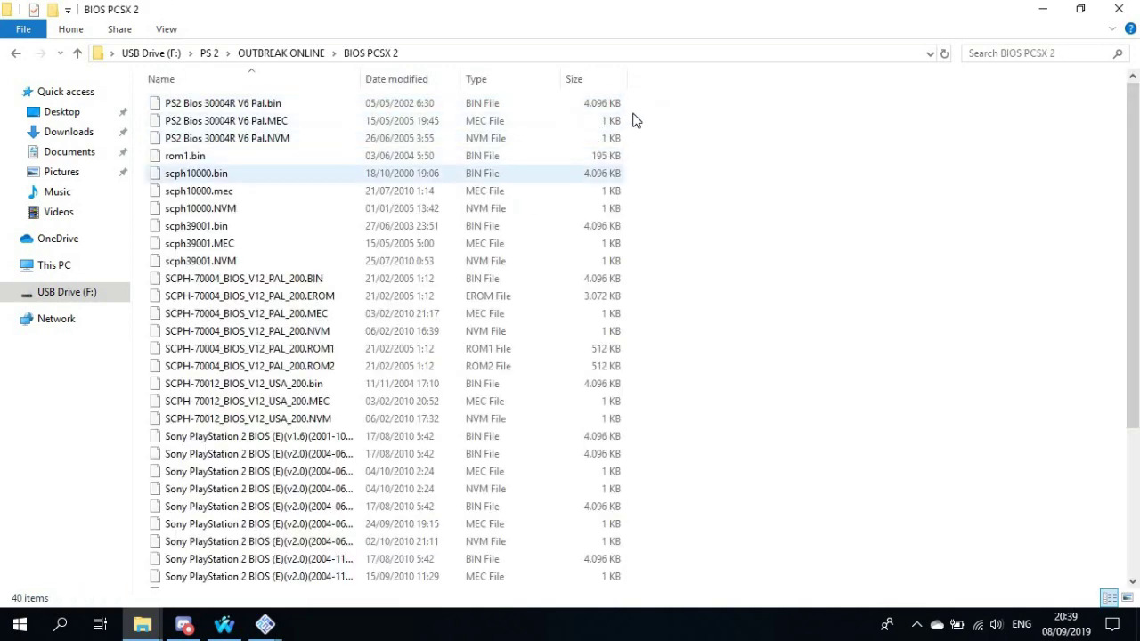
pyautogui.moveTo(628, 104); pyautogui.dragTo(289, 339)
pyautogui.rightClick(291, 335)
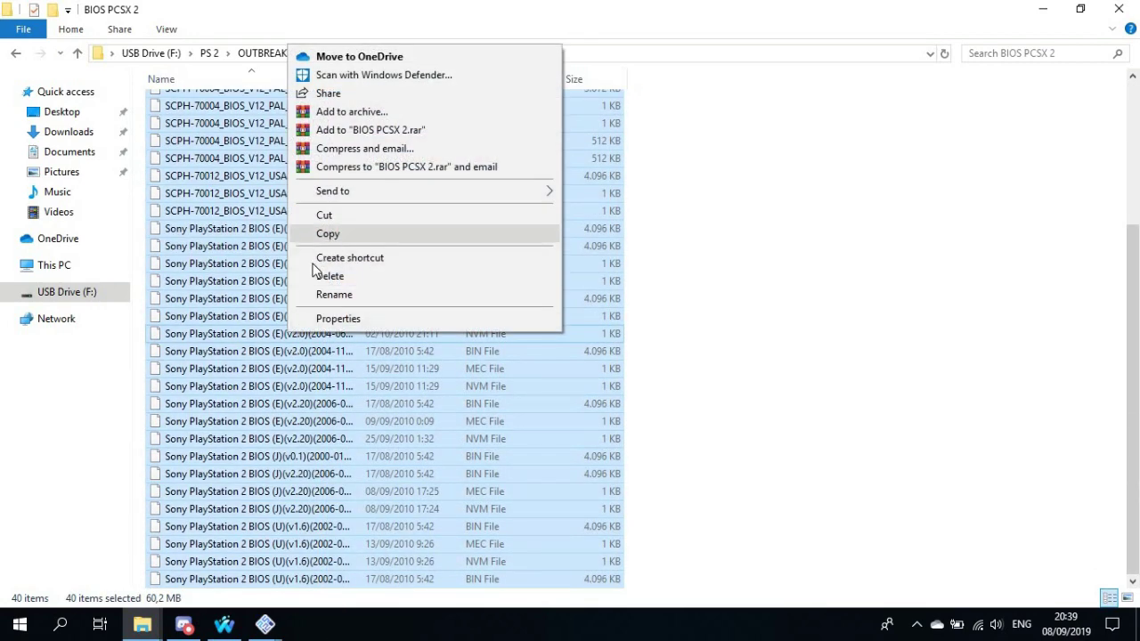
pyautogui.click(265, 623)
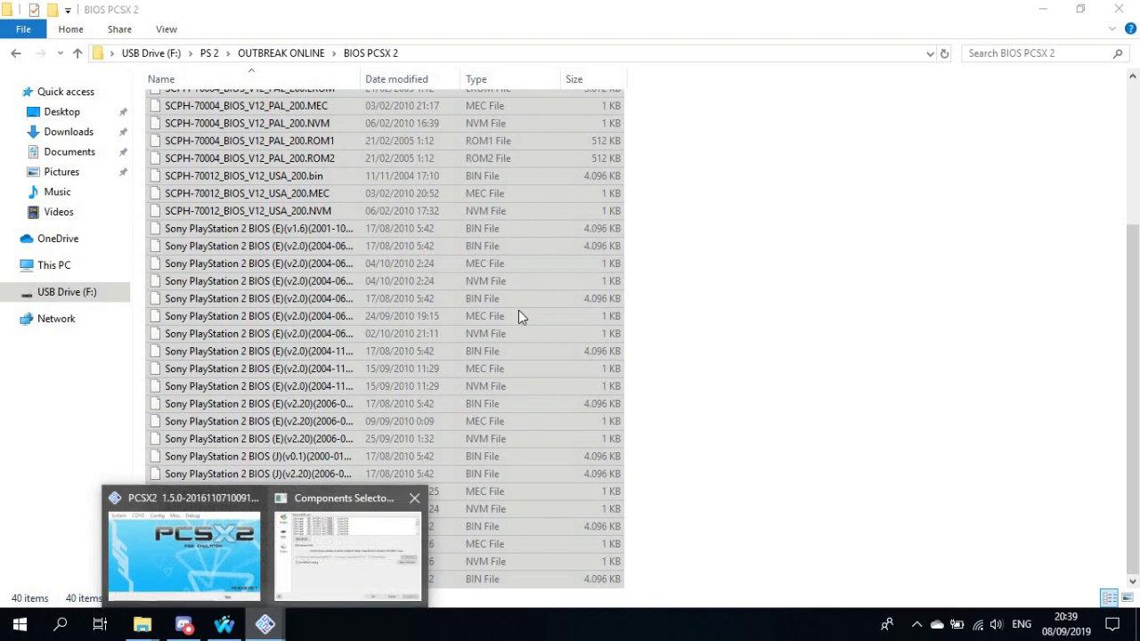
# Paste the BIOS files into PCSX2's bios folder
pyautogui.click(347, 547)
pyautogui.click(804, 356)
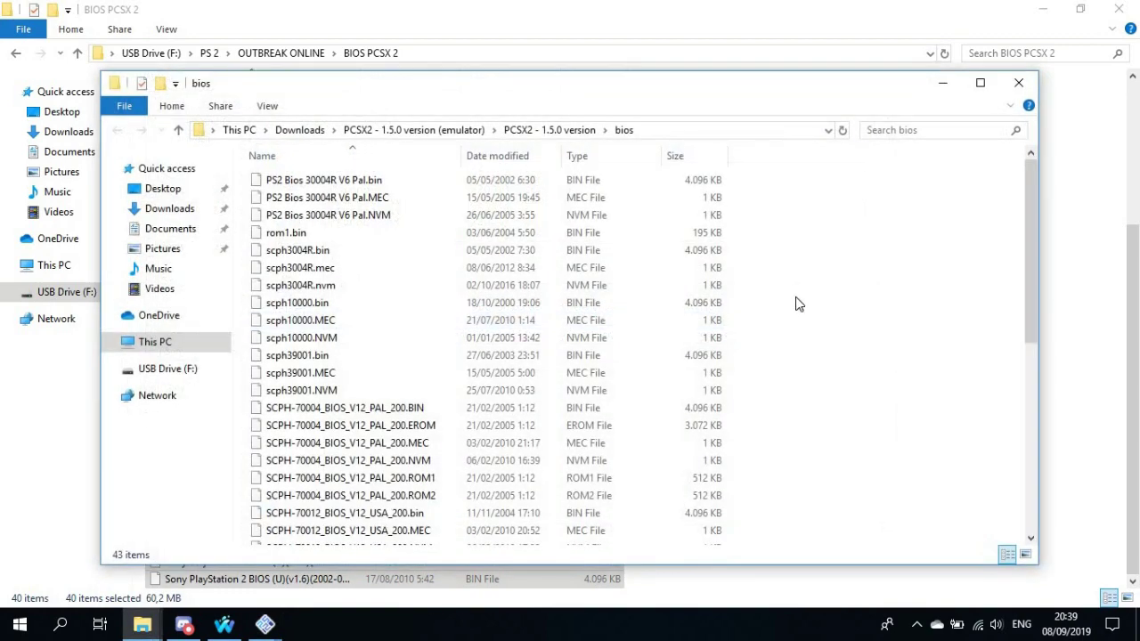
pyautogui.rightClick(796, 298)
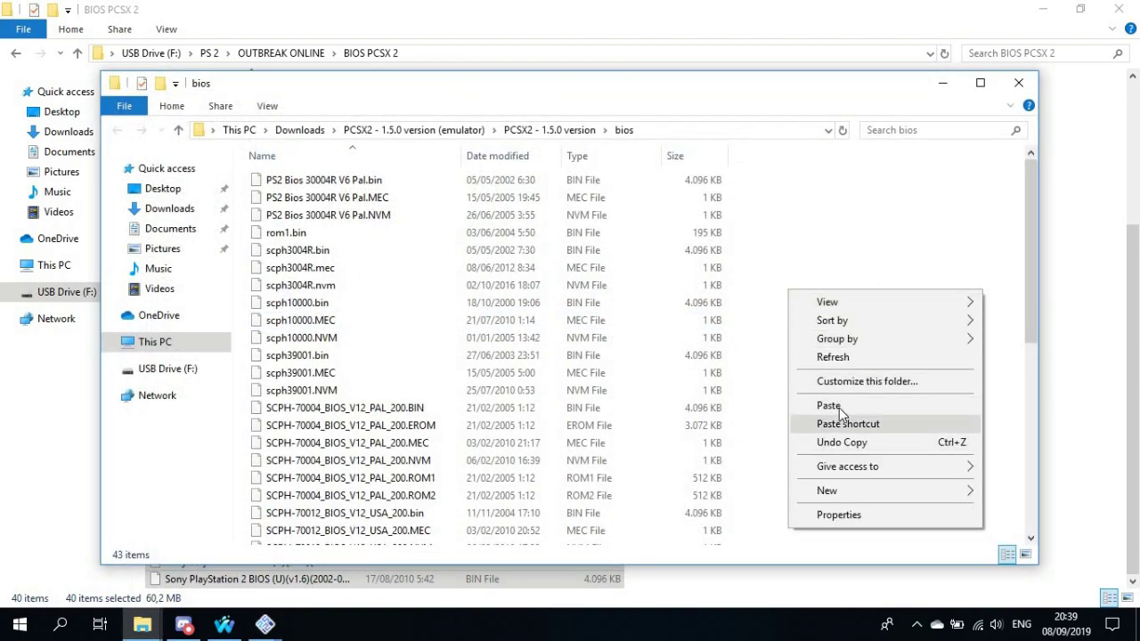
pyautogui.click(1018, 86)
pyautogui.click(1018, 86)
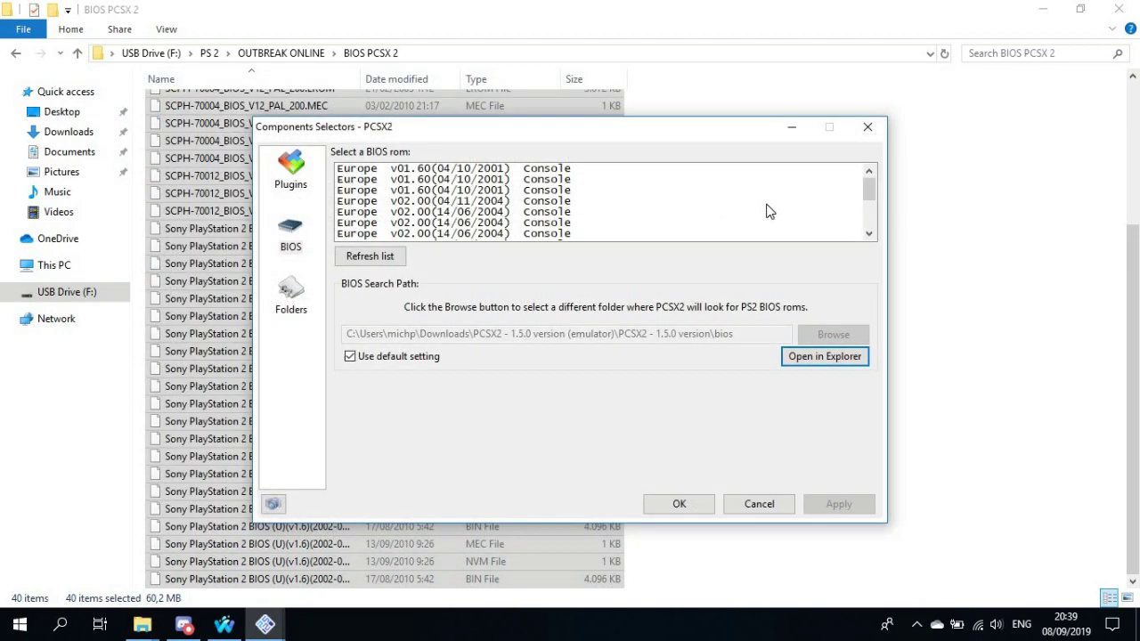
# Select the Japan v02.20 (05/09/2006) BIOS, apply it, and confirm with OK
pyautogui.scroll(-3, 385, 218)
pyautogui.click(375, 217)
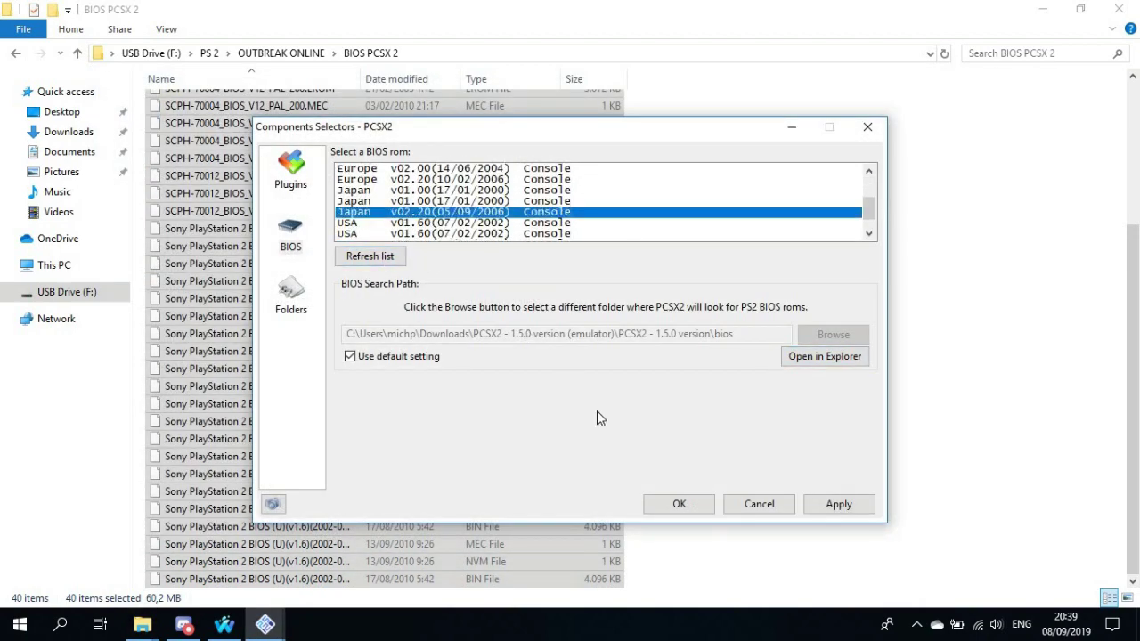
pyautogui.click(837, 504)
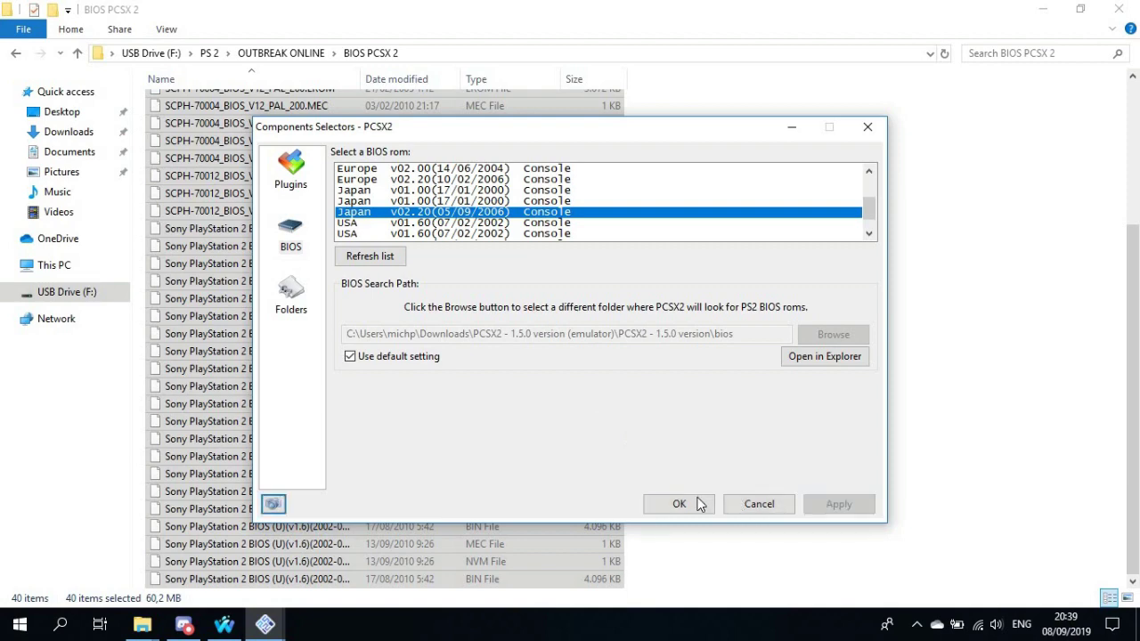
pyautogui.click(681, 504)
pyautogui.click(513, 245)
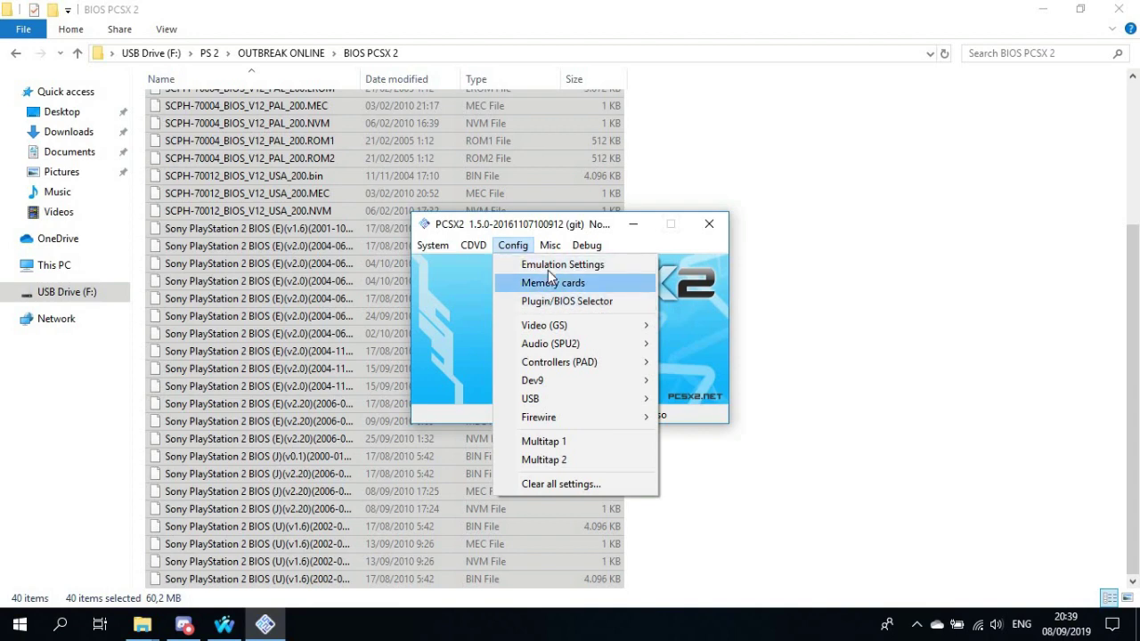
# Set the GS Window aspect ratio to Fit to Window/Screen and apply the emulation settings
pyautogui.click(550, 265)
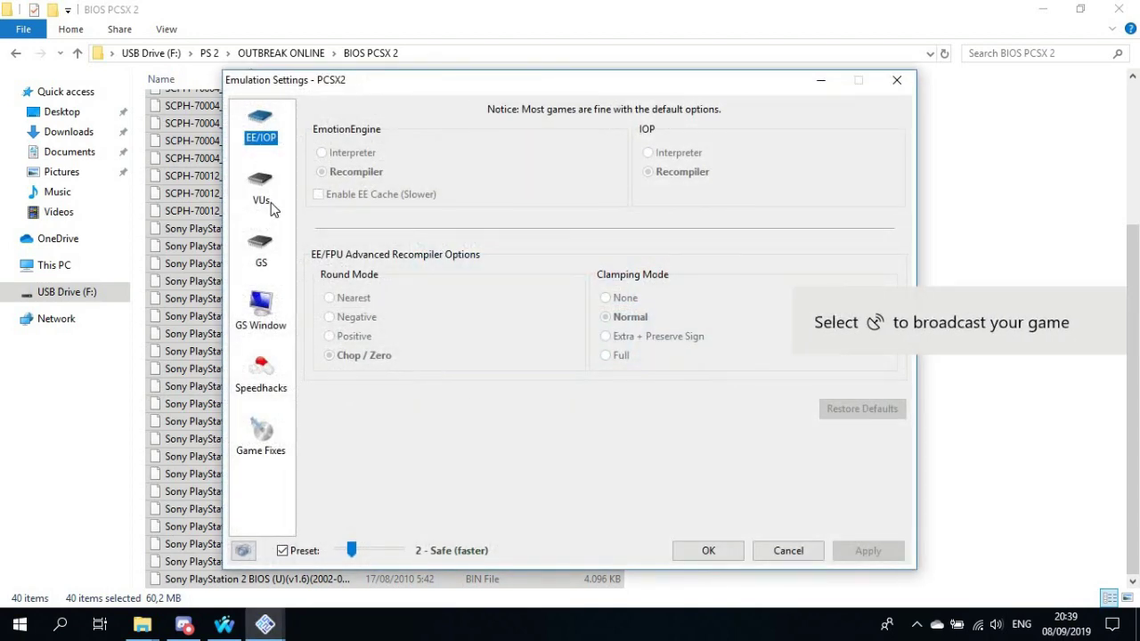
pyautogui.click(261, 189)
pyautogui.click(259, 255)
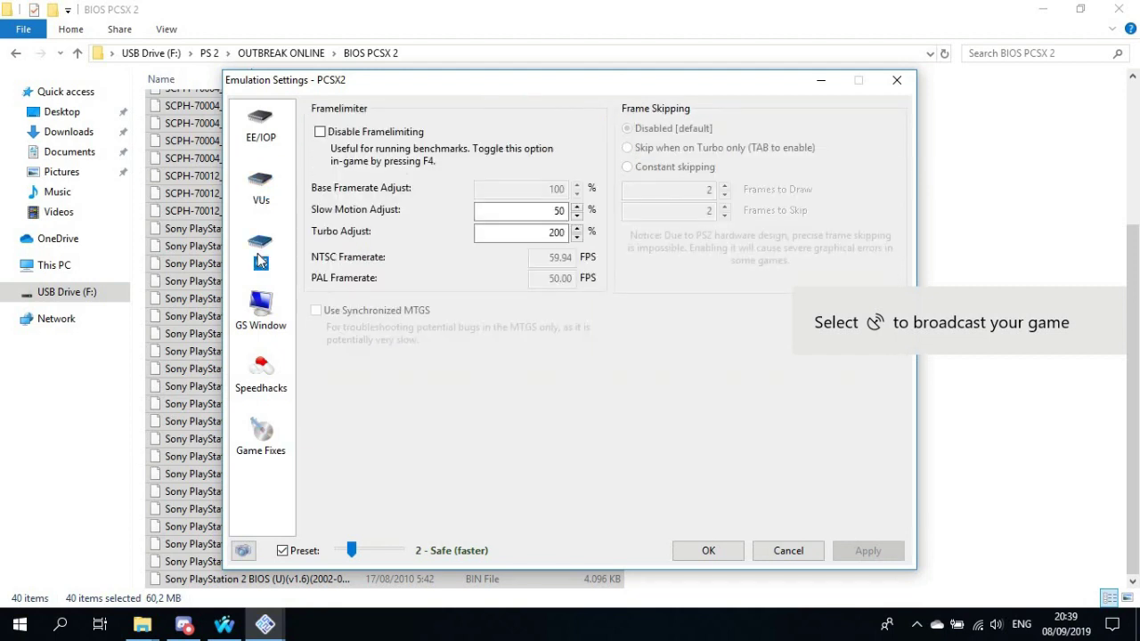
pyautogui.click(272, 307)
pyautogui.click(653, 111)
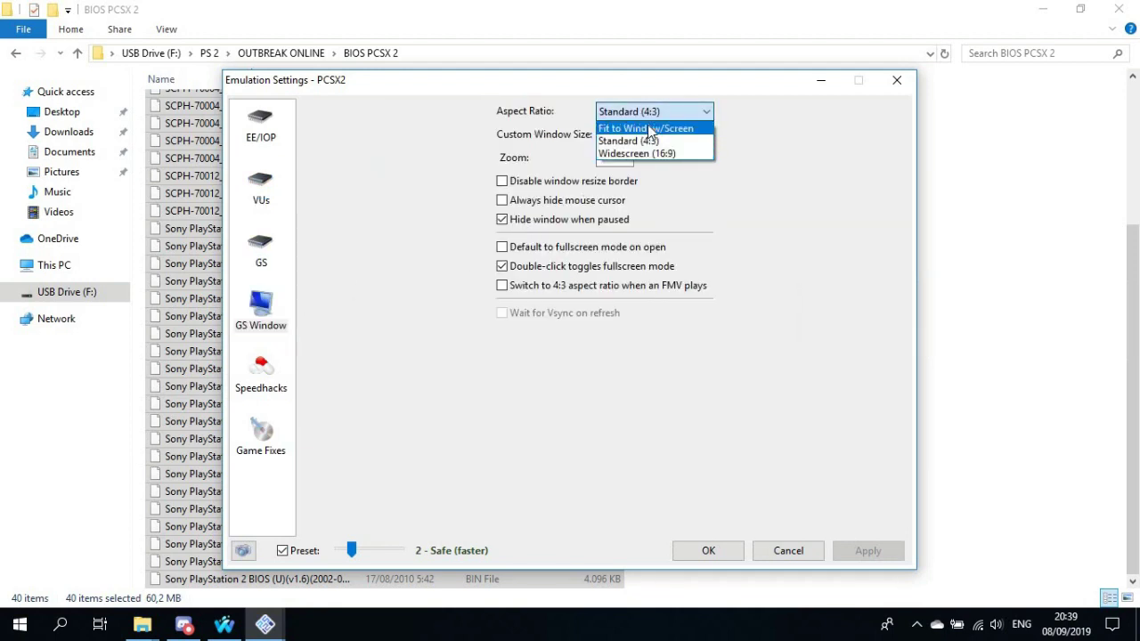
pyautogui.click(645, 129)
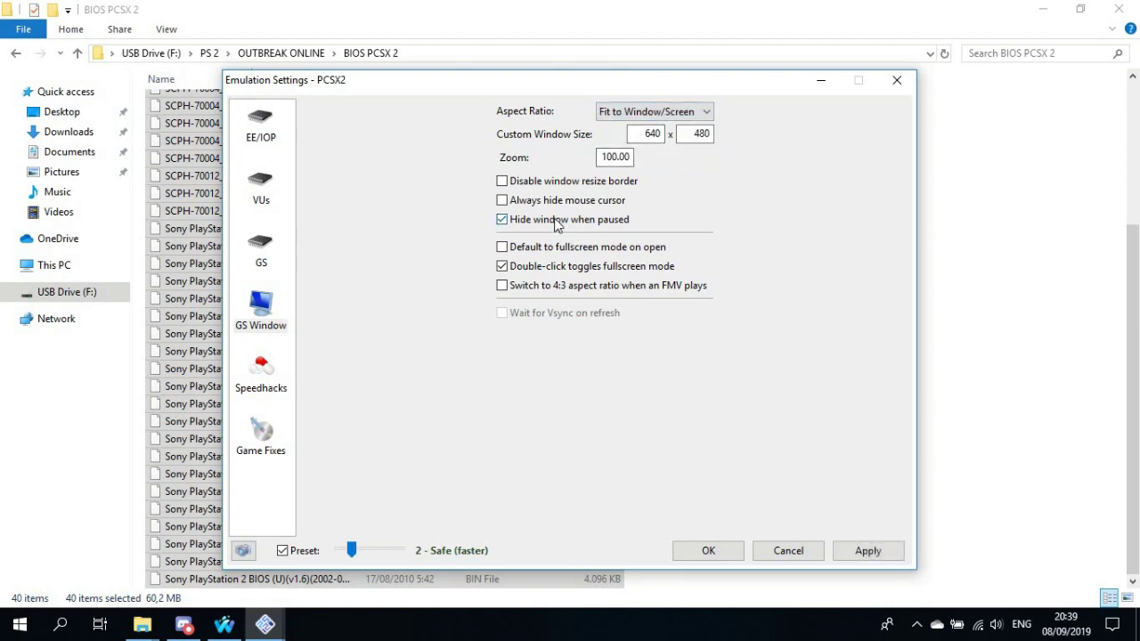
pyautogui.click(271, 383)
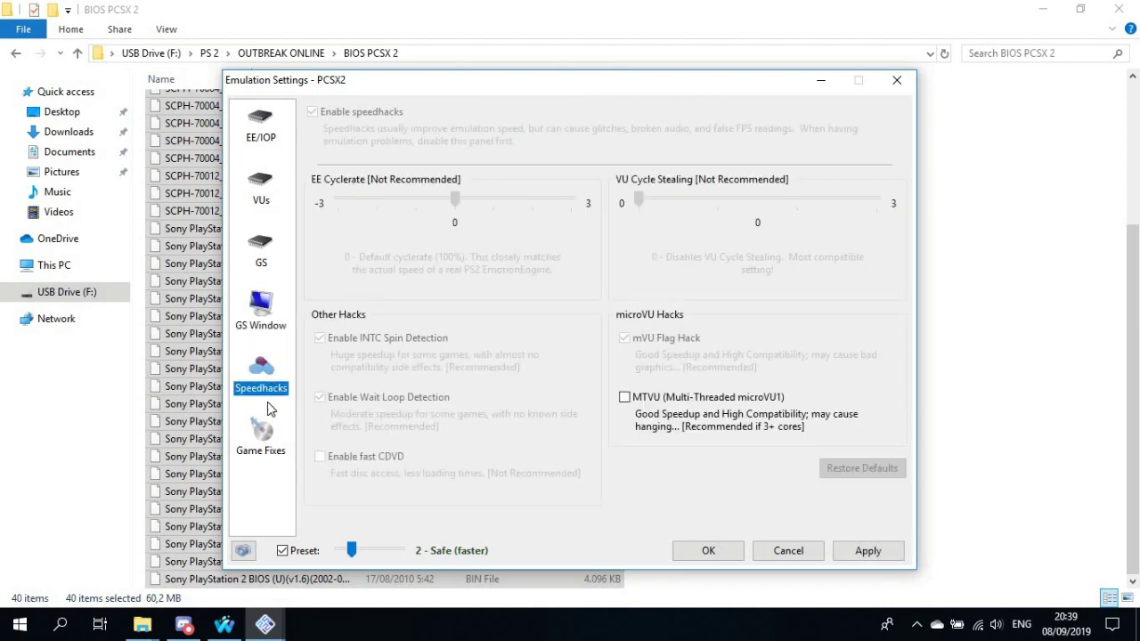
pyautogui.click(262, 445)
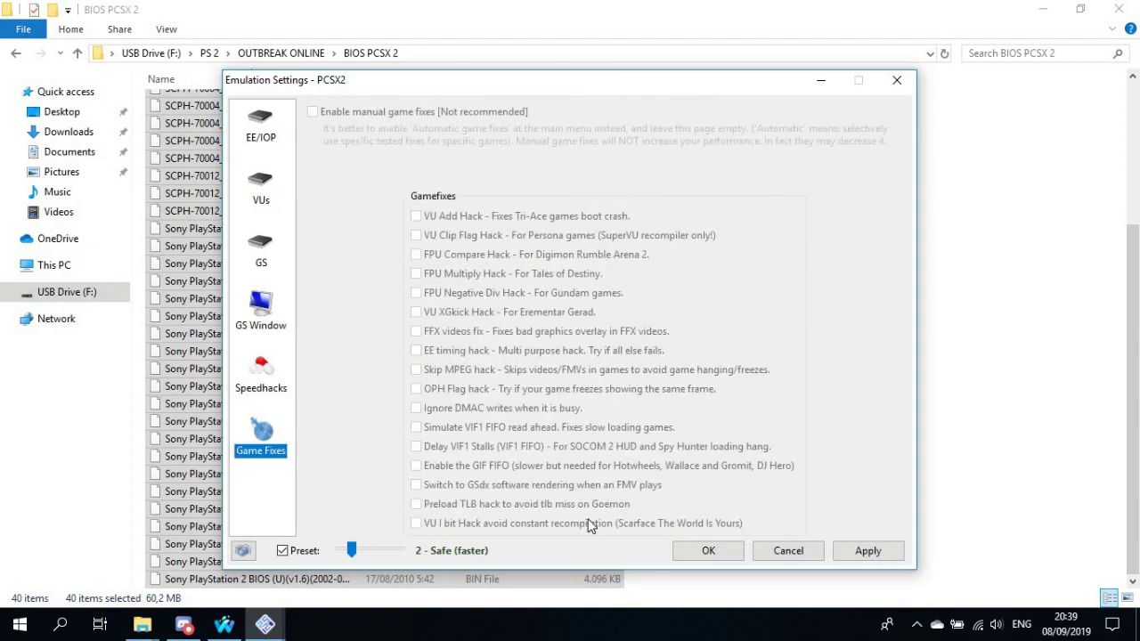
pyautogui.click(875, 552)
pyautogui.click(710, 551)
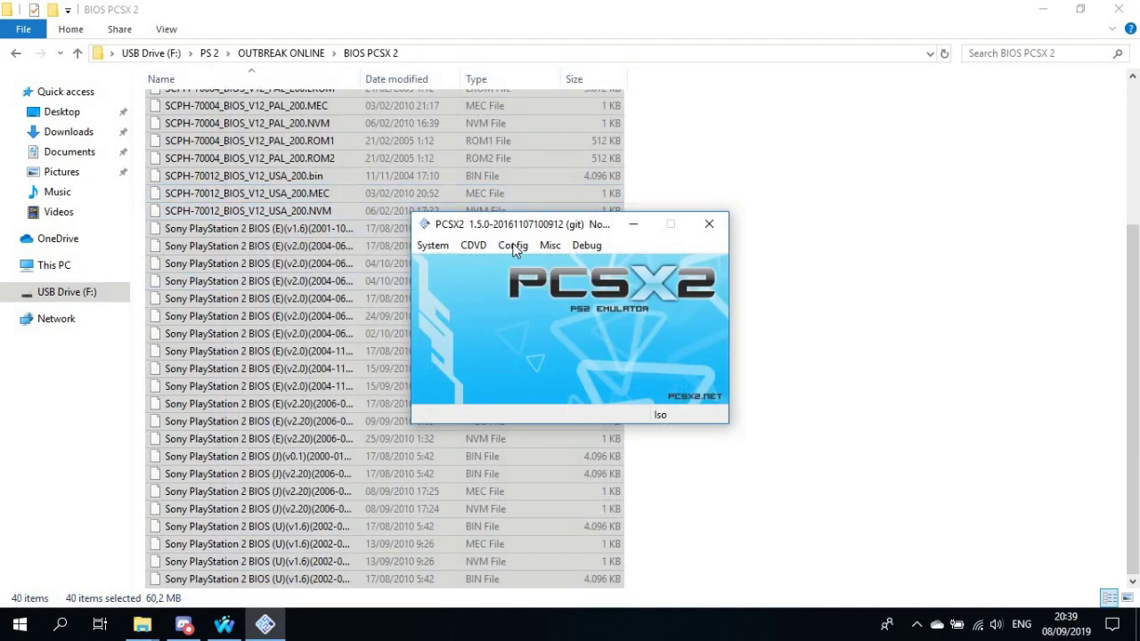
pyautogui.click(513, 247)
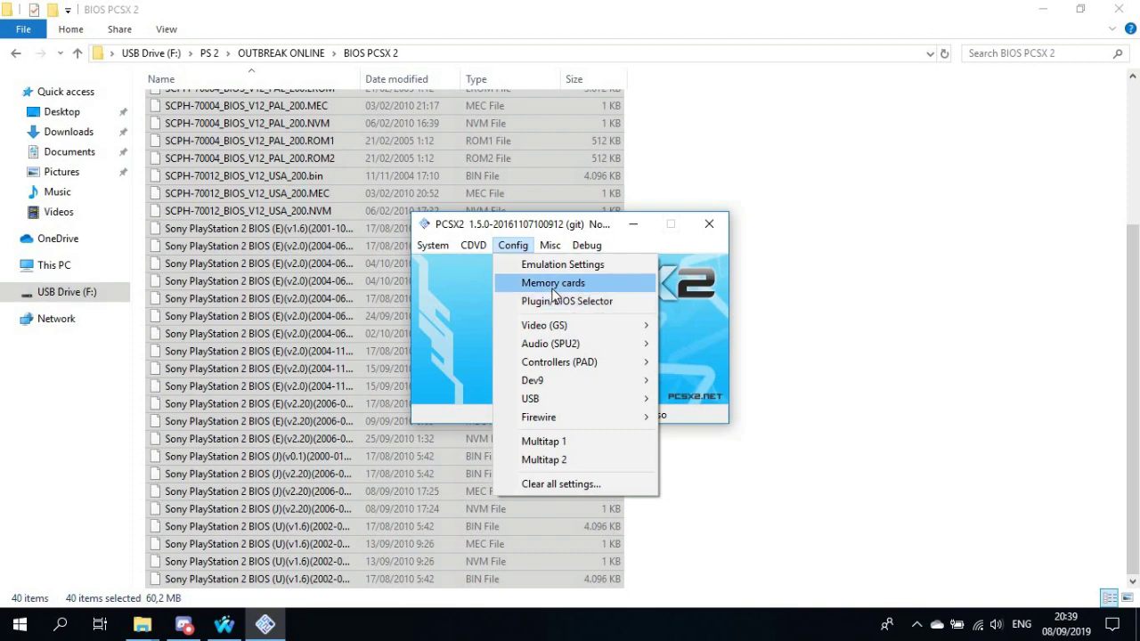
# Insert the Outbreak Generic Connection memory card into Port-1
pyautogui.click(552, 283)
pyautogui.click(542, 254)
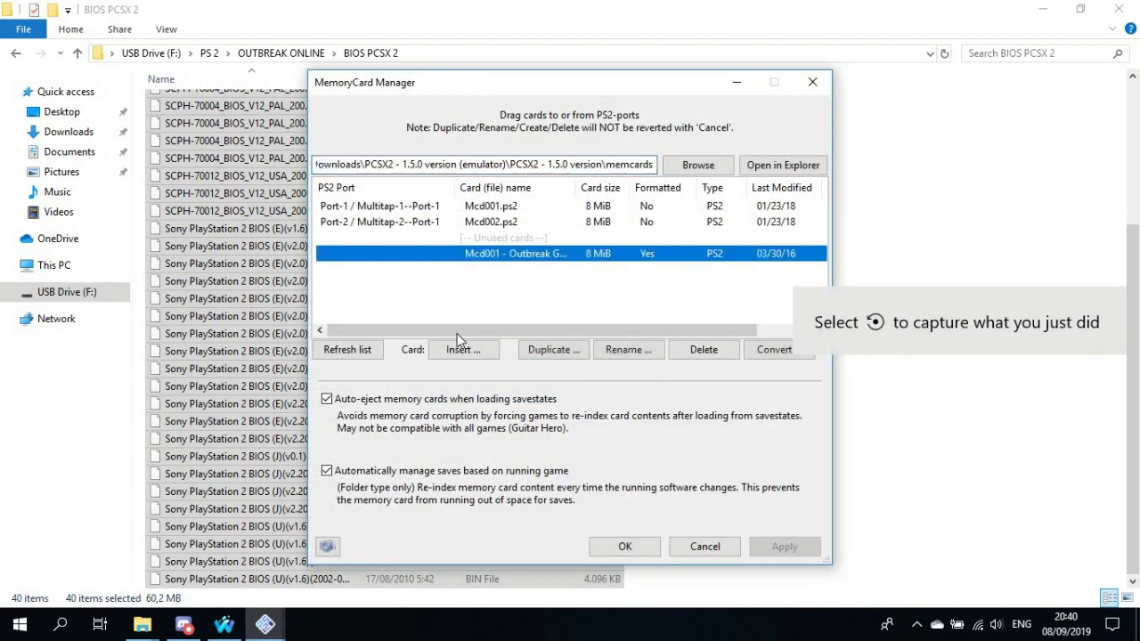
pyautogui.click(462, 349)
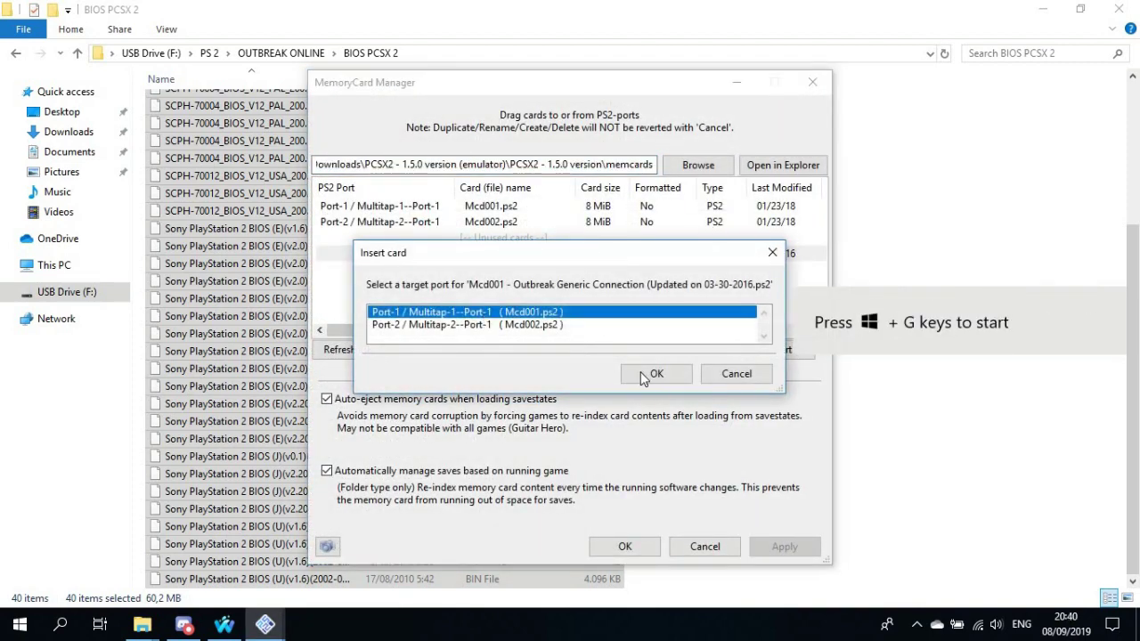
pyautogui.click(649, 377)
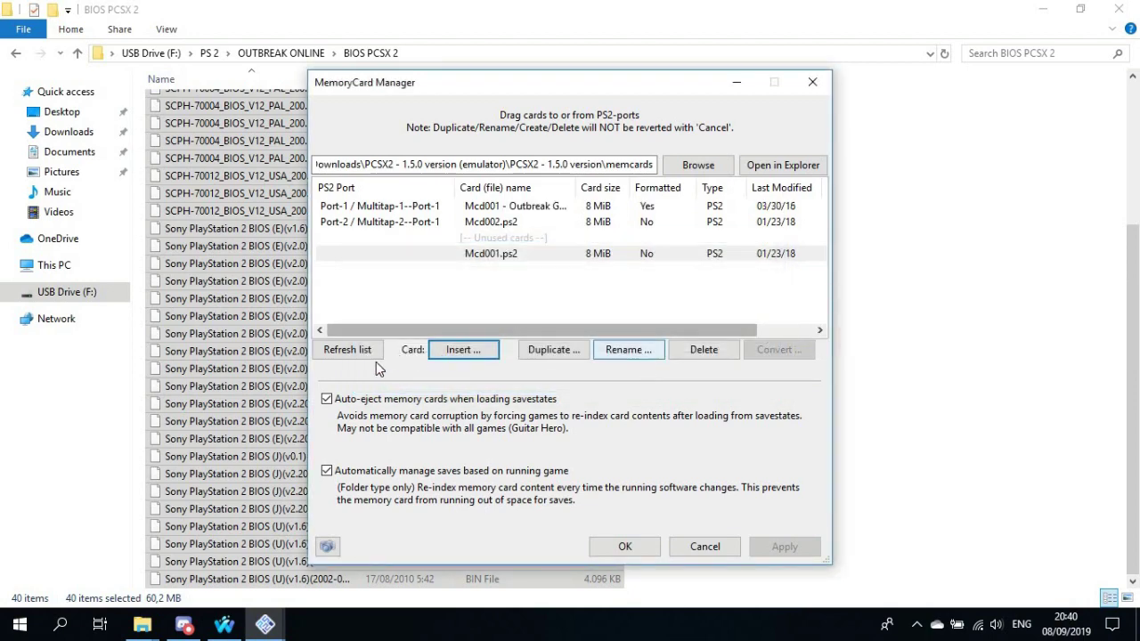
# Put Mcd001.ps2 back into Port-1 and apply the memory card changes
pyautogui.click(348, 349)
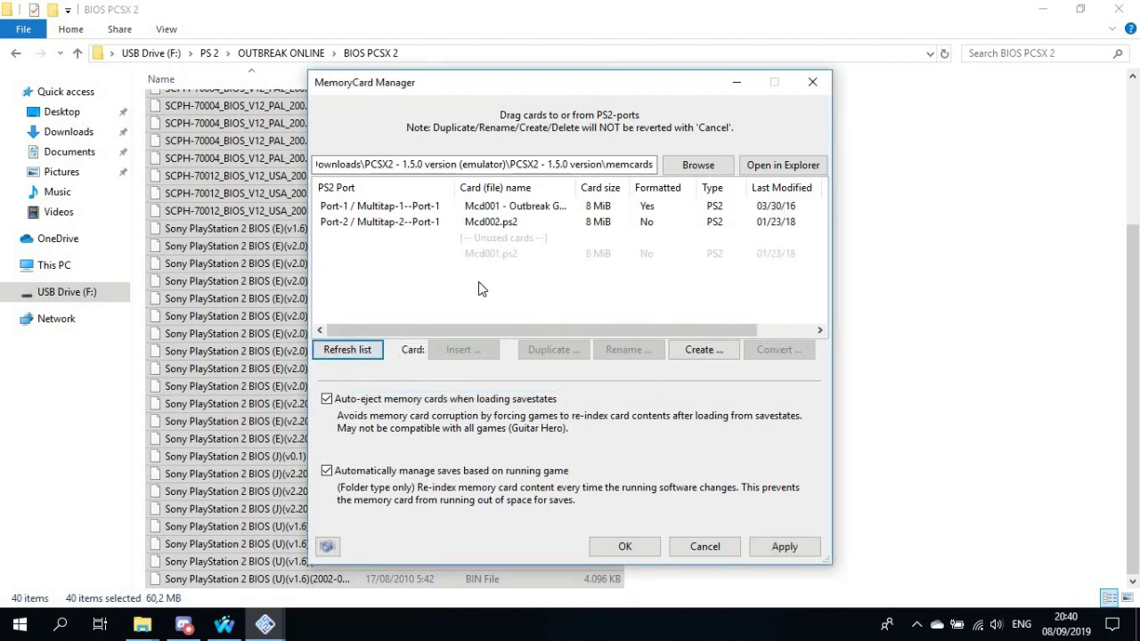
pyautogui.click(481, 254)
pyautogui.click(462, 349)
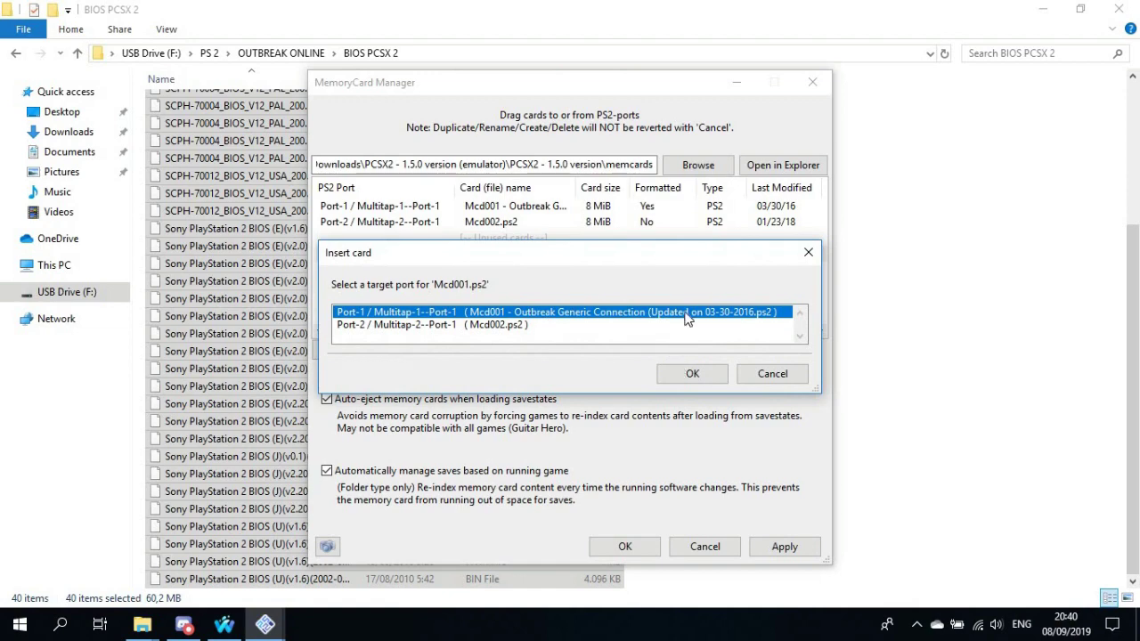
pyautogui.click(691, 372)
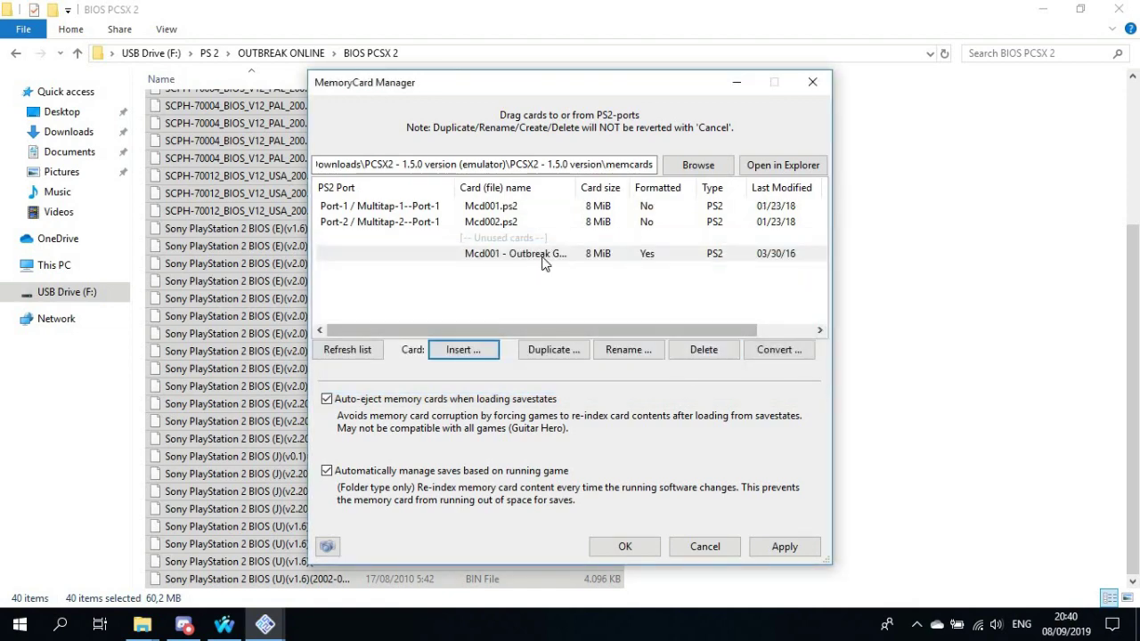
pyautogui.click(542, 258)
pyautogui.click(780, 546)
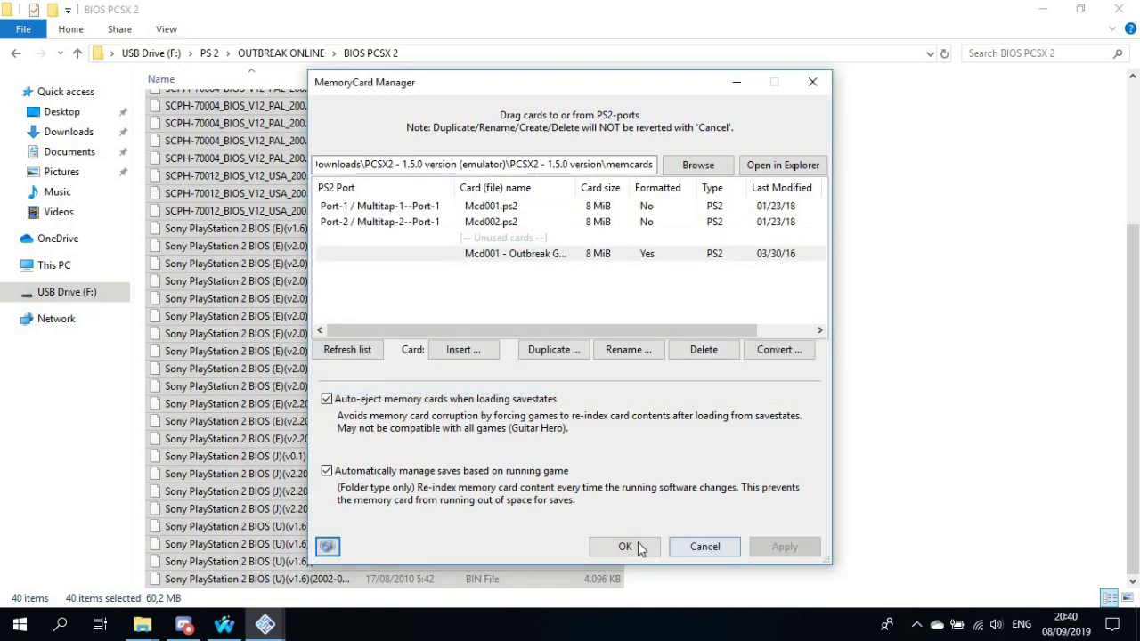
pyautogui.click(638, 542)
pyautogui.click(872, 316)
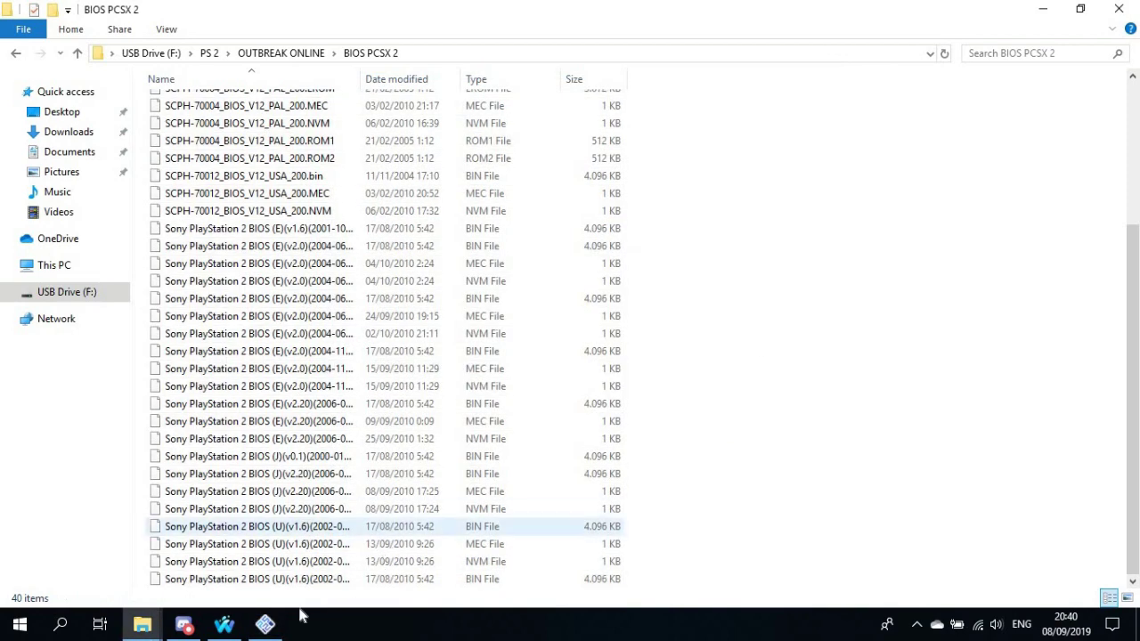
pyautogui.click(265, 625)
# In GSdx plugin settings, choose the NVIDIA GeForce 840M, Direct3D11 (Hardware), and enable 8-bit textures
pyautogui.click(508, 245)
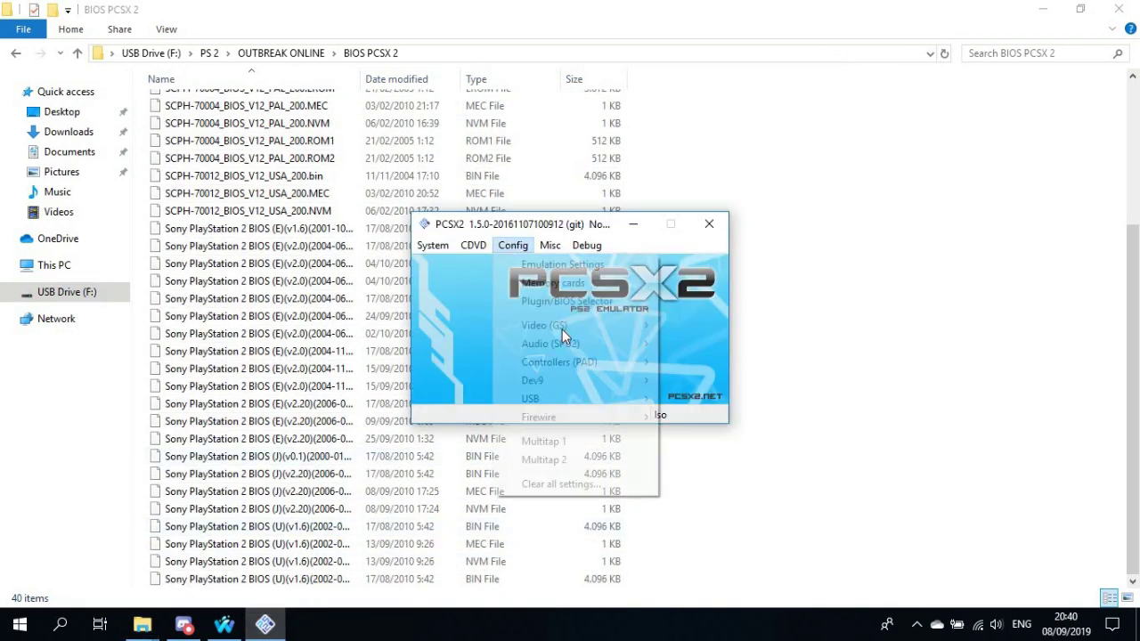
pyautogui.moveTo(659, 326)
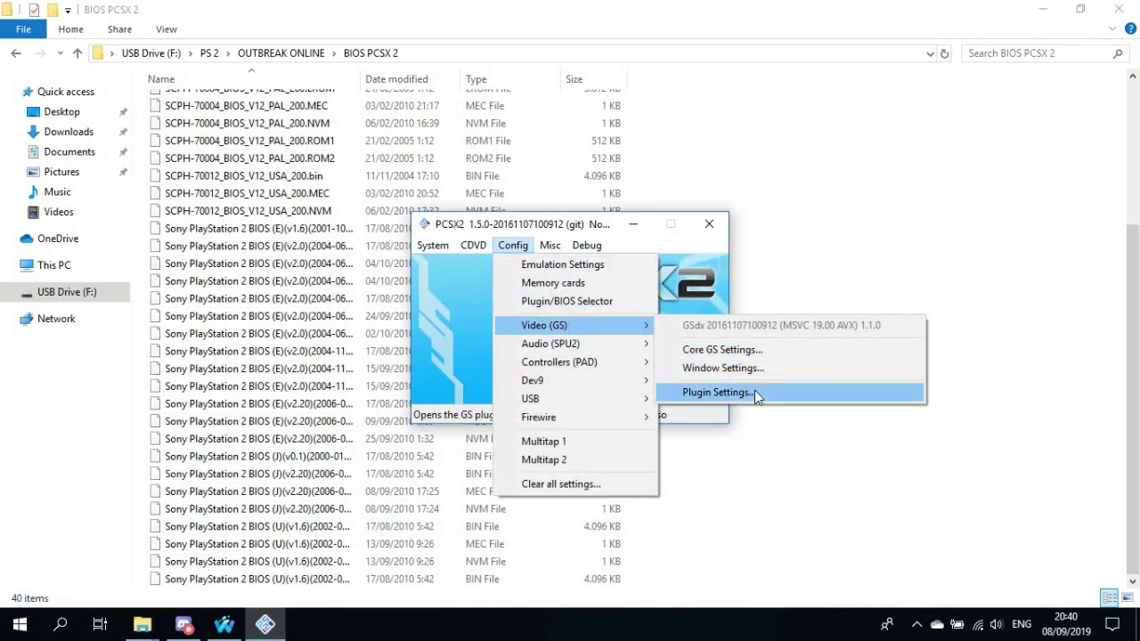
pyautogui.click(755, 392)
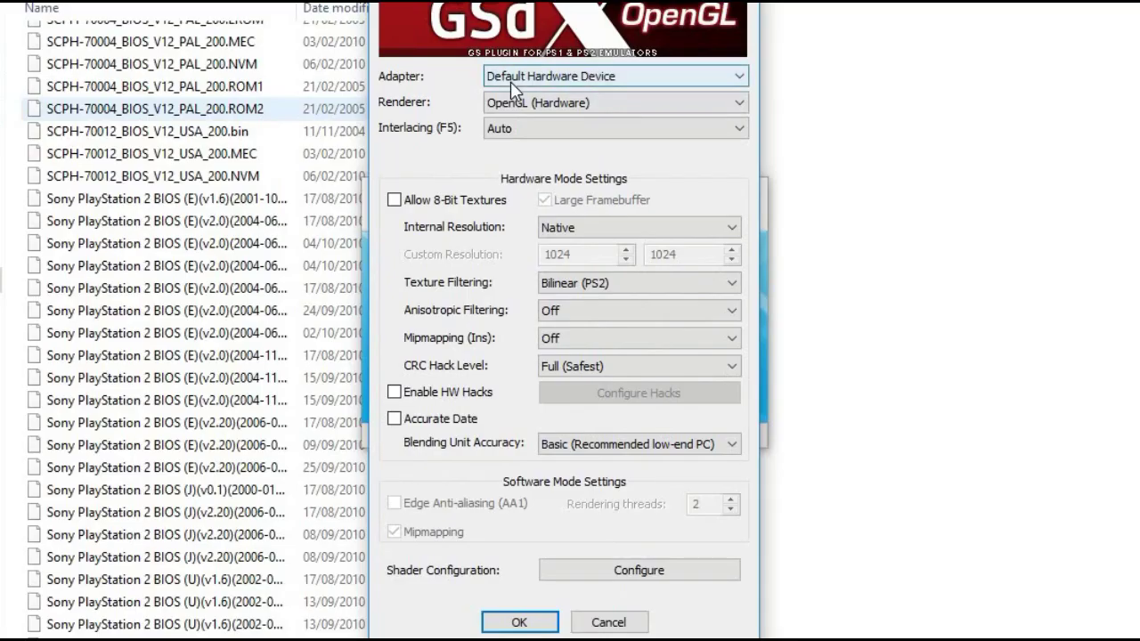
pyautogui.click(528, 136)
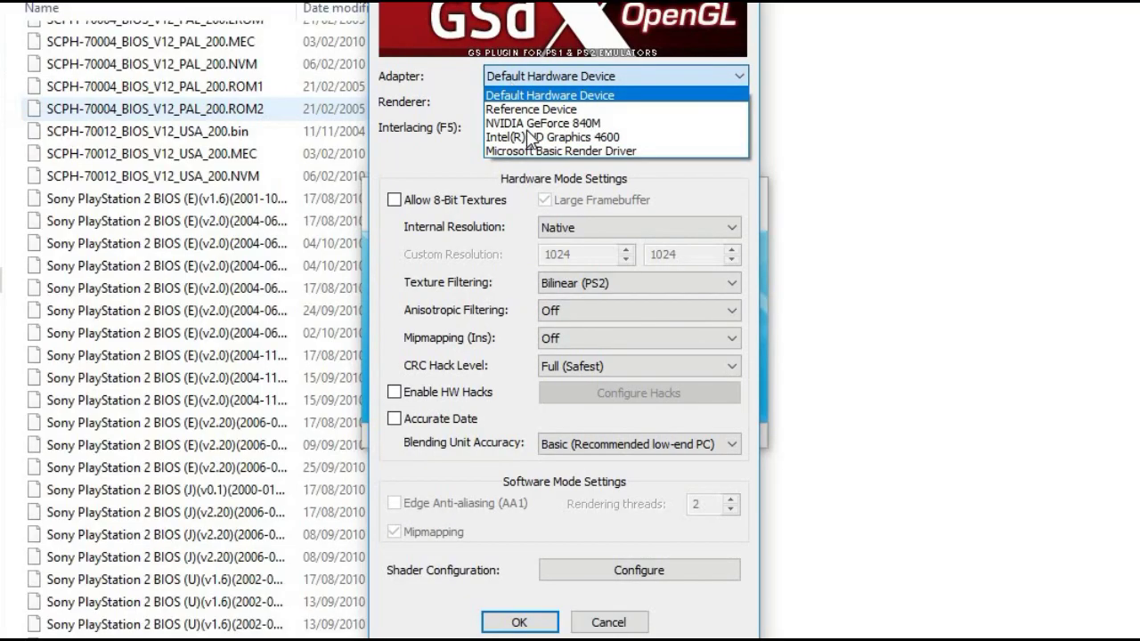
pyautogui.click(534, 123)
pyautogui.click(533, 104)
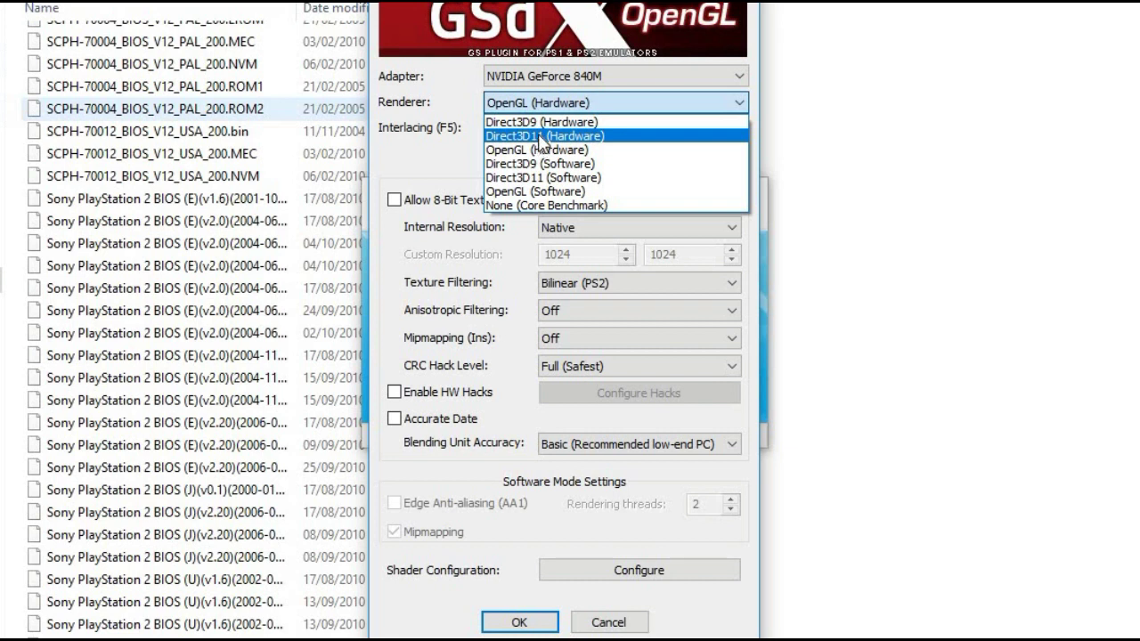
pyautogui.click(541, 138)
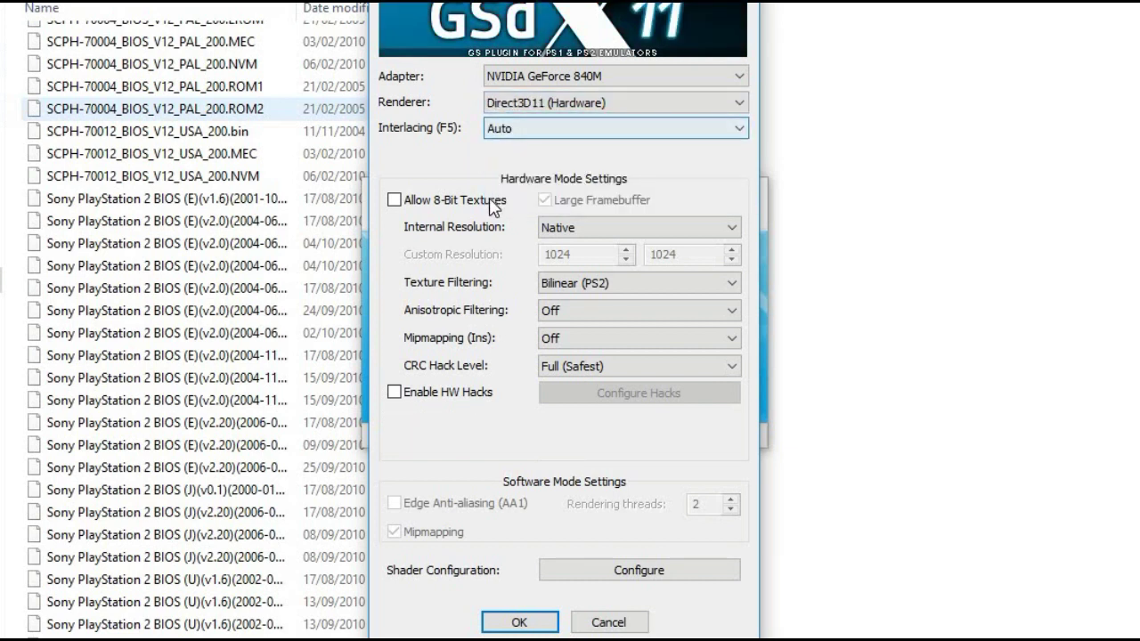
pyautogui.click(555, 229)
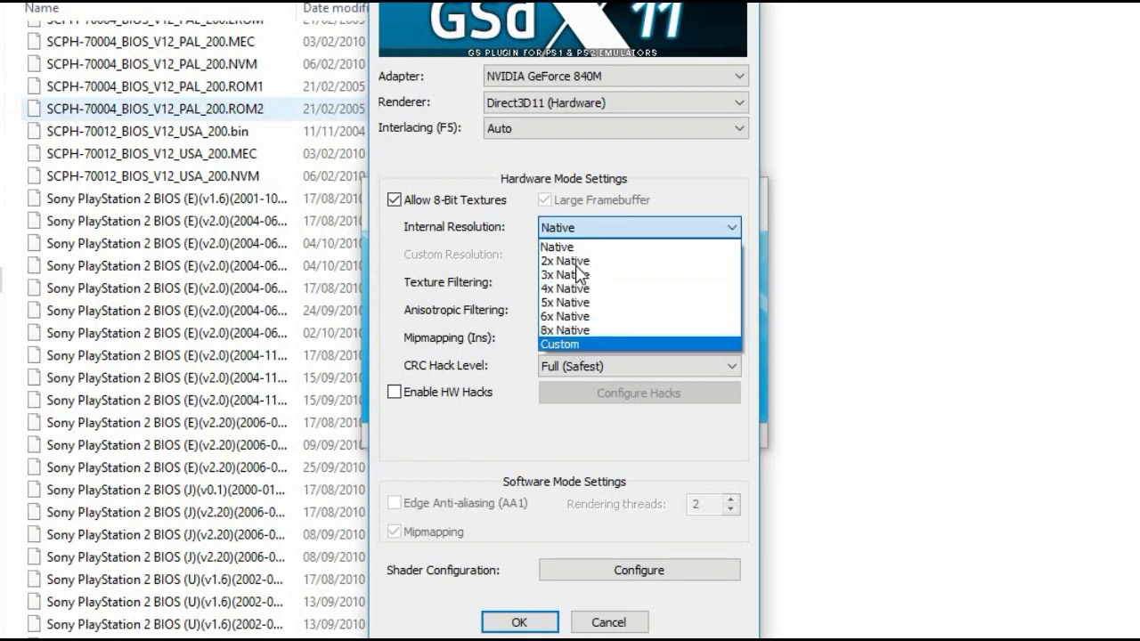
# Set a custom 1920×1080 internal resolution, keeping Bilinear (PS2) filtering and mipmapping Off
pyautogui.click(559, 344)
pyautogui.press('Tab')
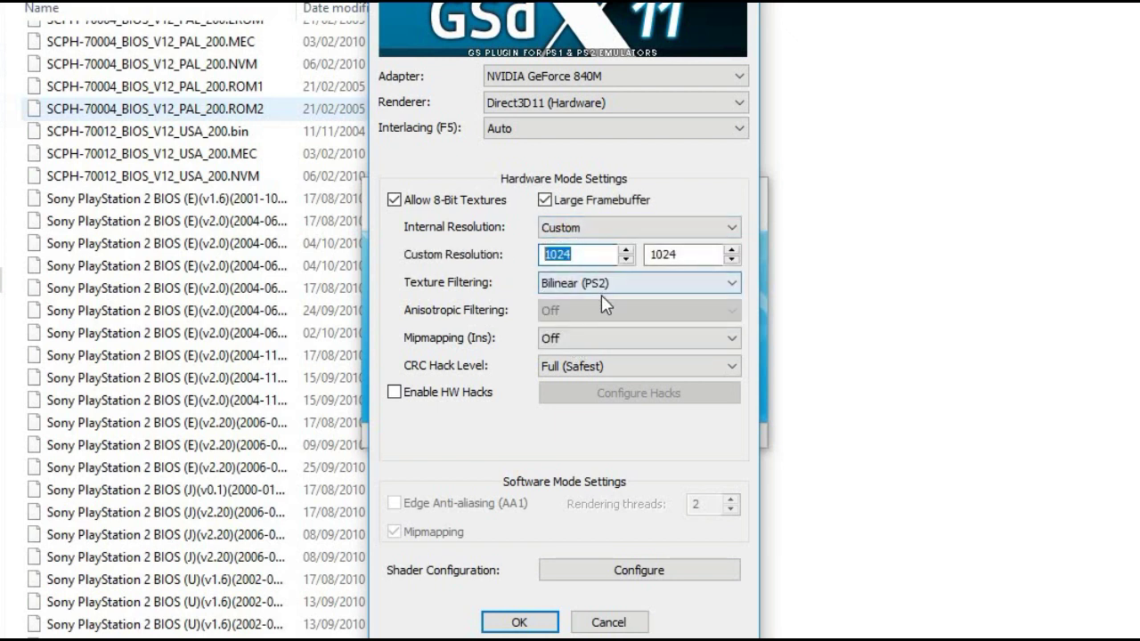
pyautogui.write('1920')
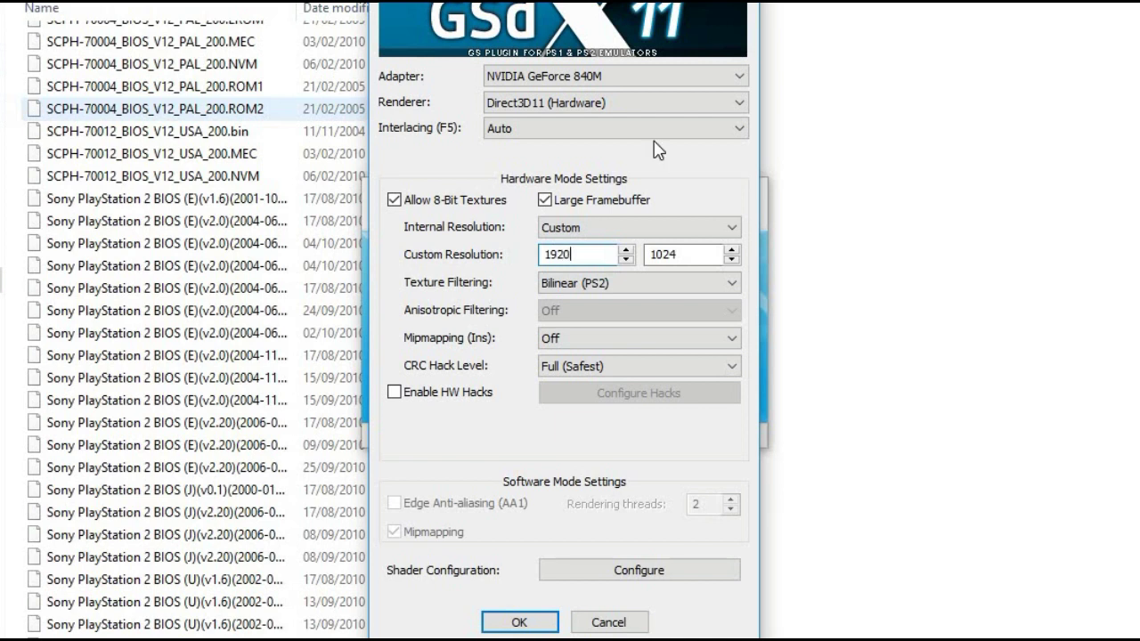
pyautogui.click(691, 254)
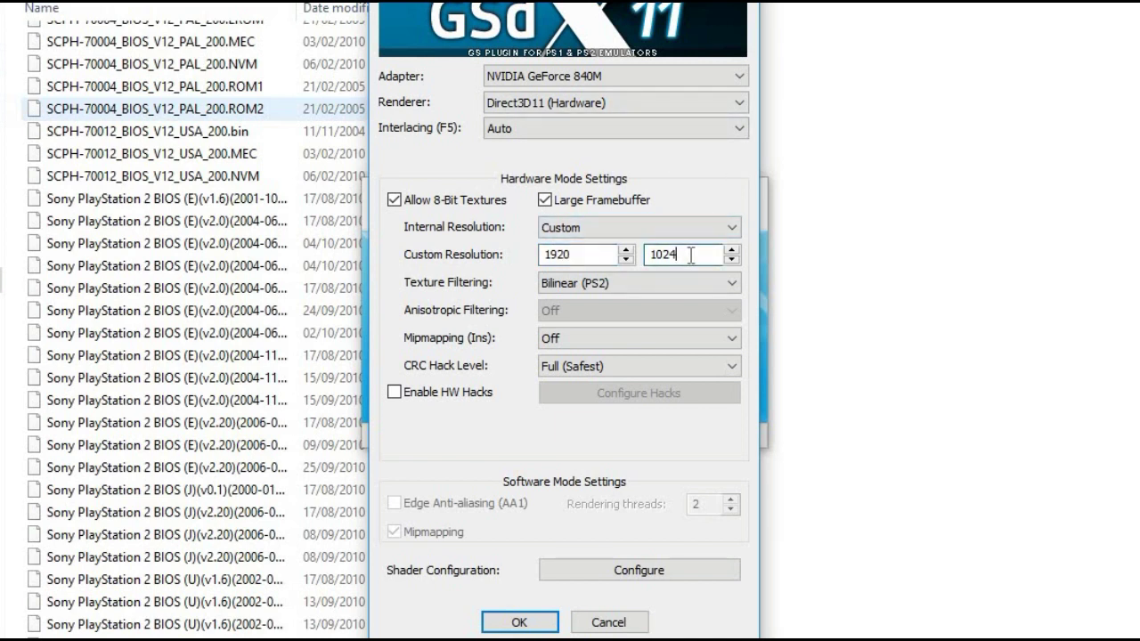
pyautogui.press('BackSpace')
pyautogui.press('BackSpace')
pyautogui.write('80')
pyautogui.click(637, 285)
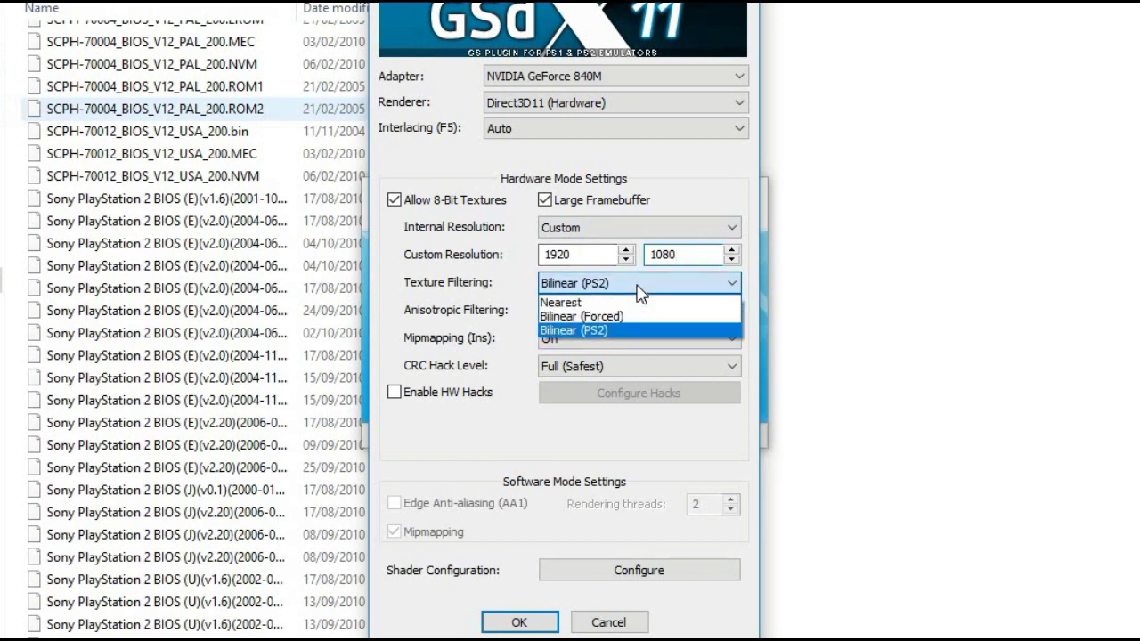
pyautogui.click(639, 326)
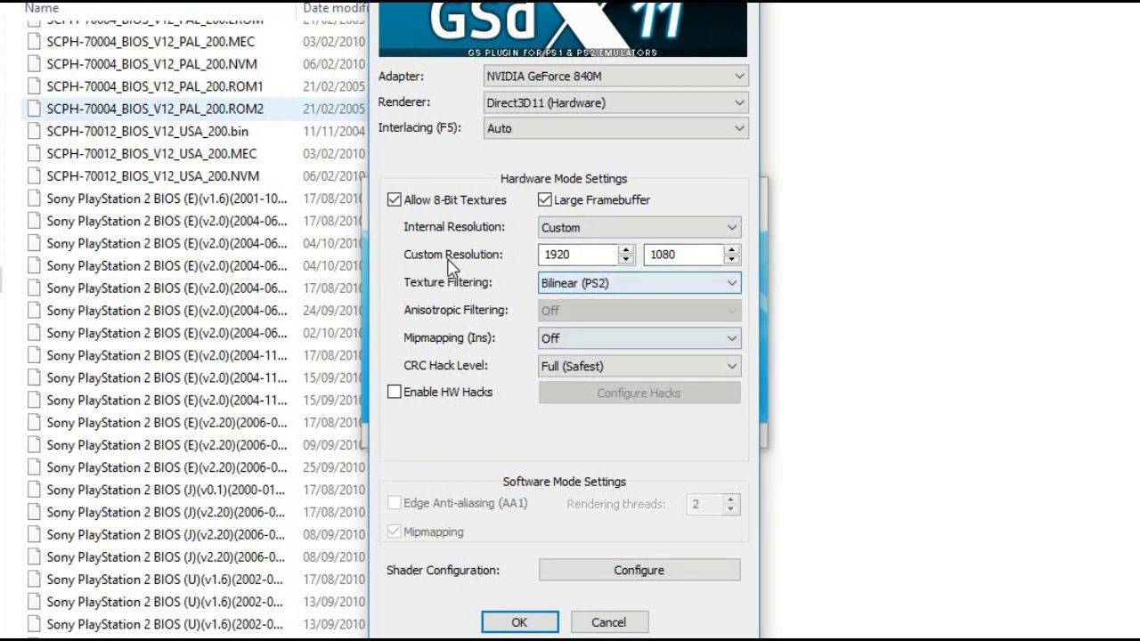
pyautogui.click(563, 343)
pyautogui.click(556, 354)
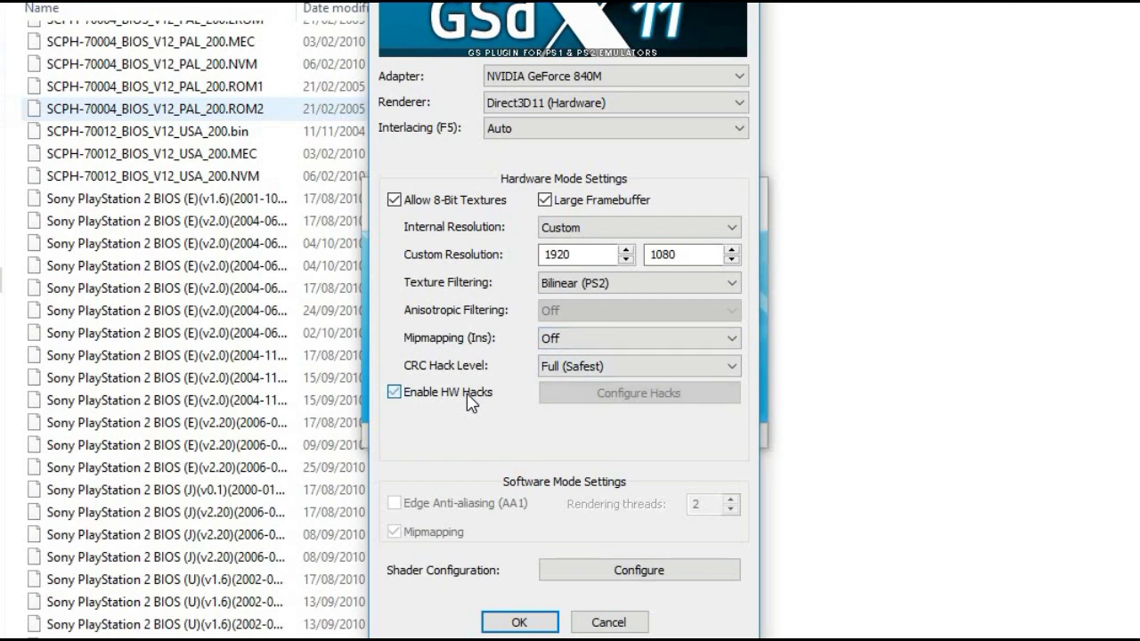
pyautogui.click(470, 401)
# Enable Shade Boost with saturation 100 and brightness 100, then confirm the GSdx settings
pyautogui.click(631, 570)
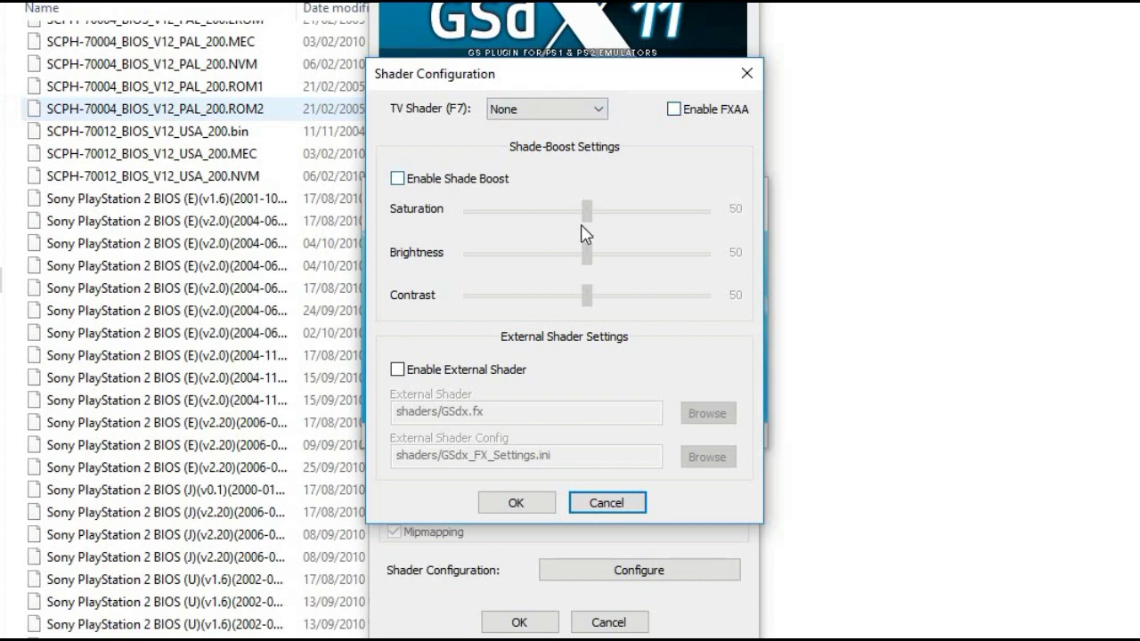
pyautogui.press('space')
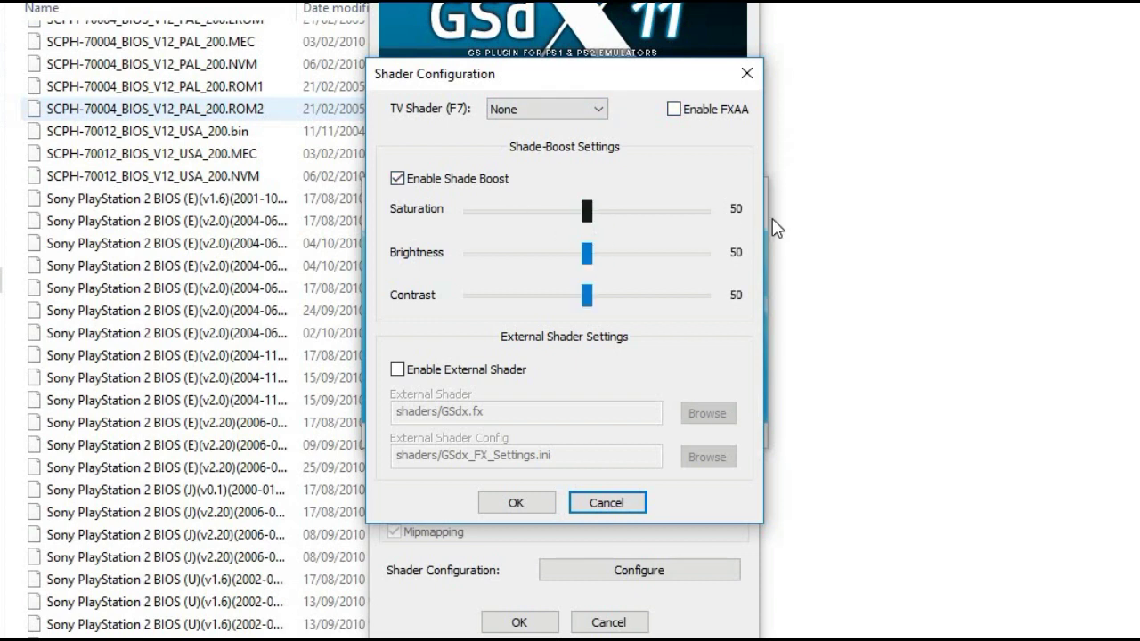
pyautogui.press('End')
pyautogui.press('Tab')
pyautogui.press('End')
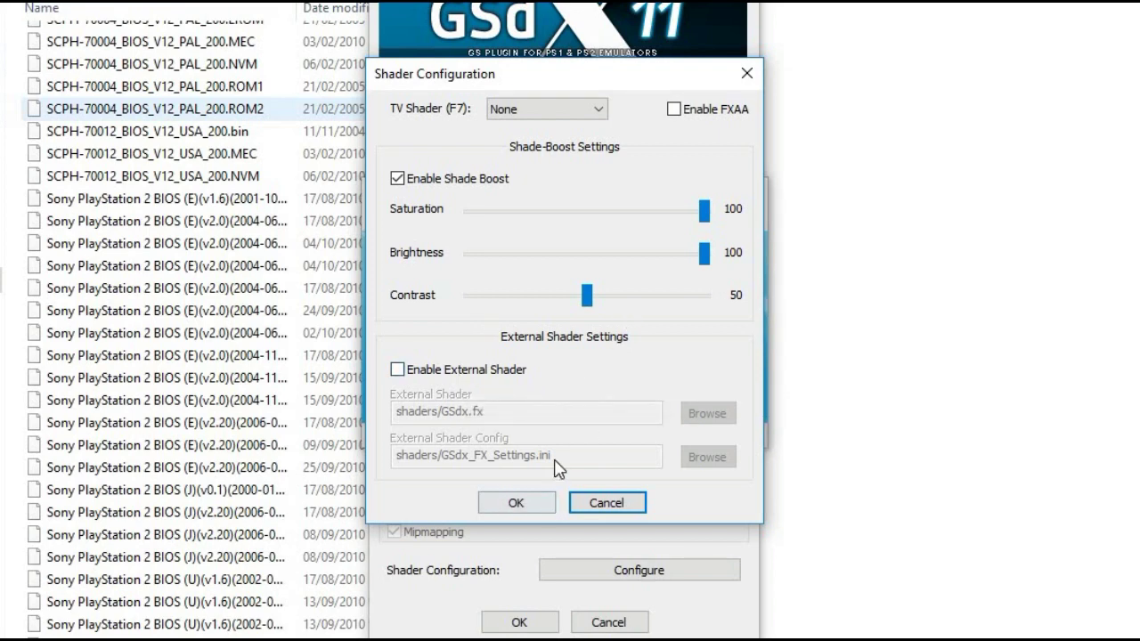
pyautogui.hotkey('shift', 'Tab')
pyautogui.press('Return')
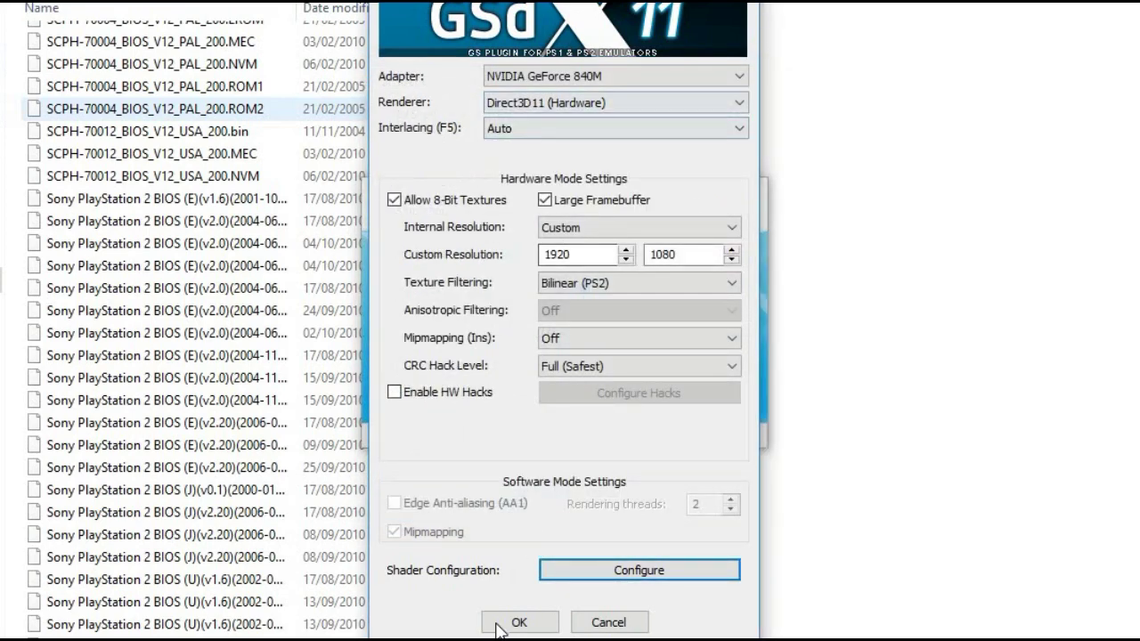
pyautogui.click(501, 623)
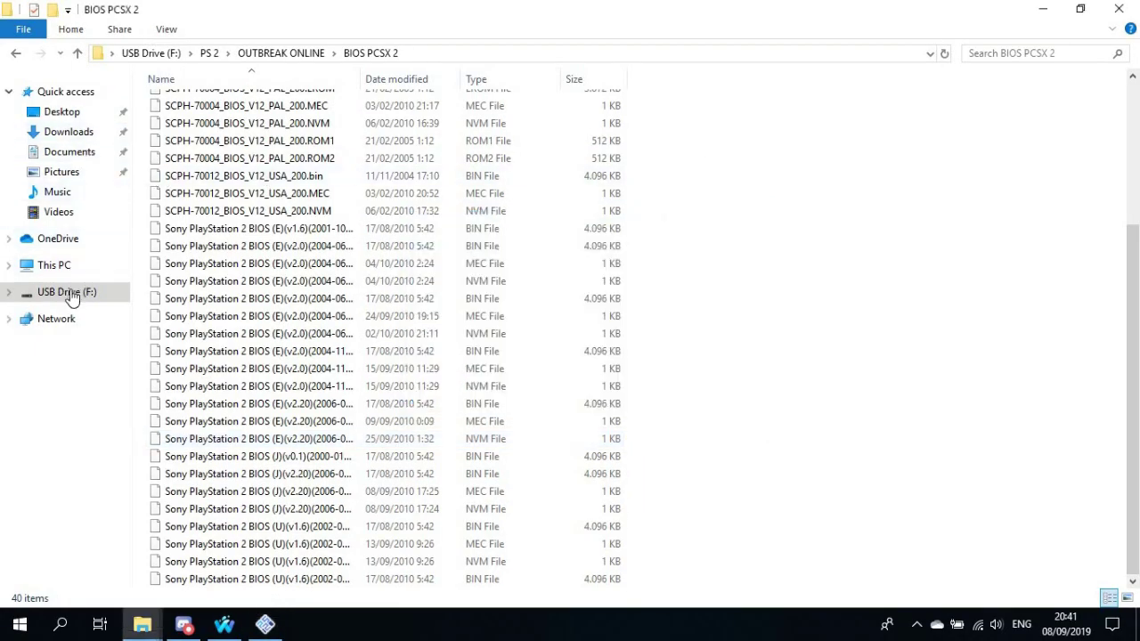
# Copy the Biohazard - Outbreak - File 2 (Japan) archive from USB Drive PS 2 GAMES, then go to Downloads
pyautogui.click(69, 292)
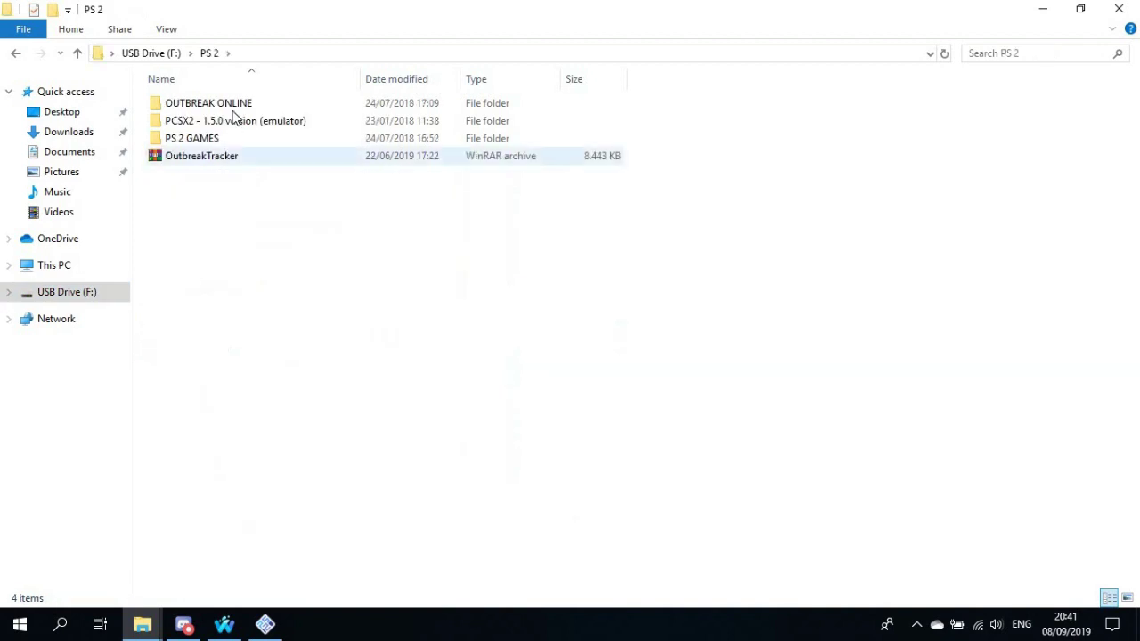
pyautogui.doubleClick(226, 141)
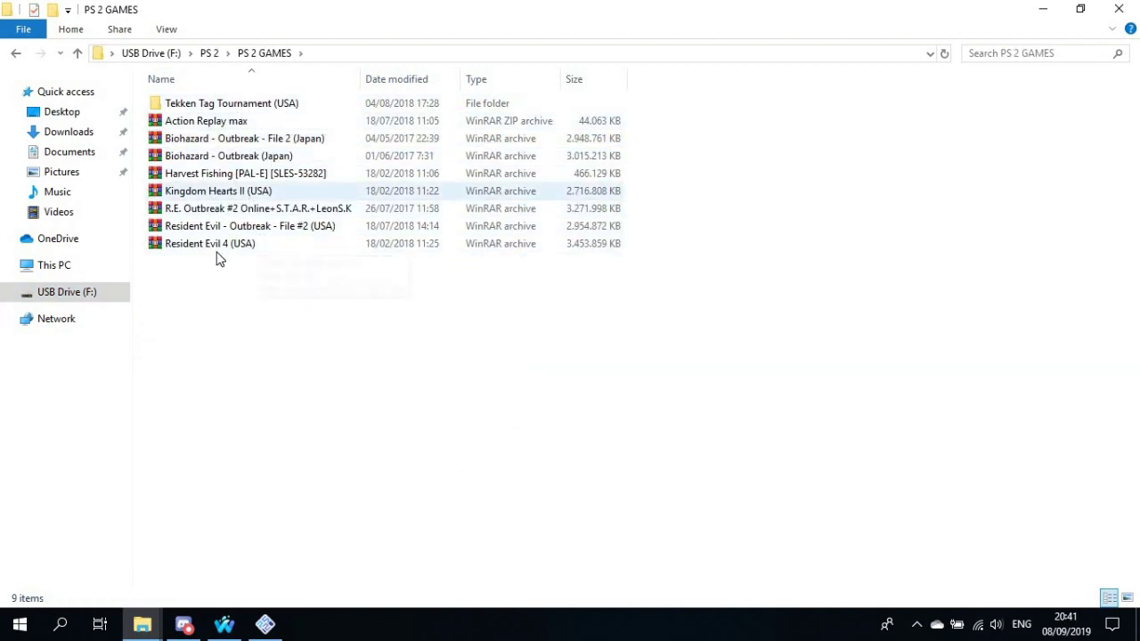
pyautogui.click(231, 137)
pyautogui.rightClick(231, 137)
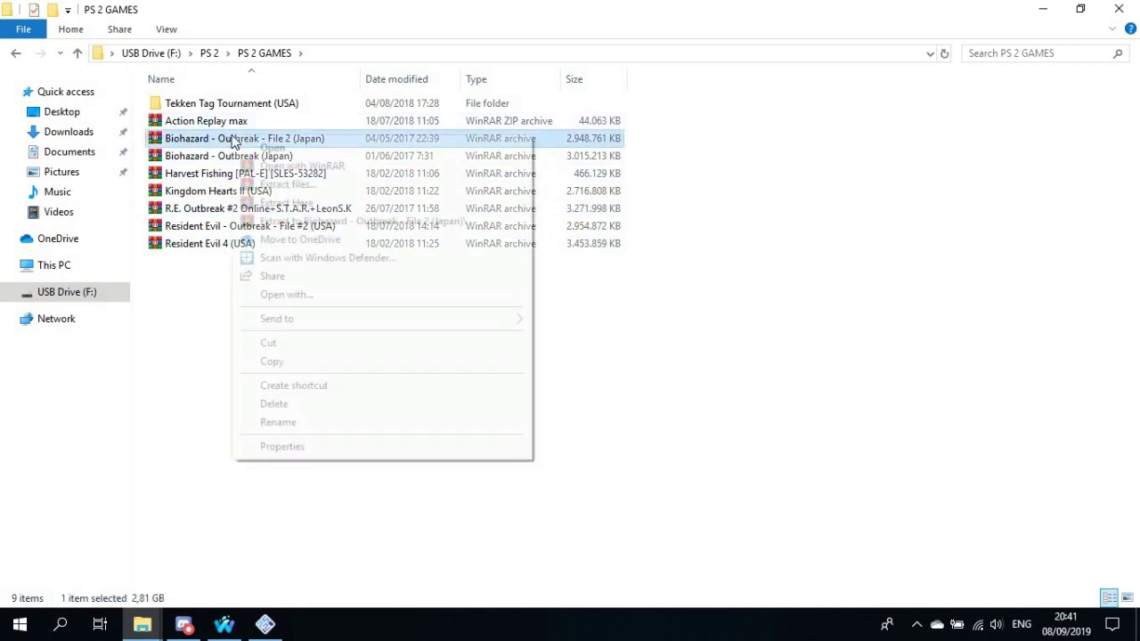
pyautogui.click(84, 141)
pyautogui.click(84, 141)
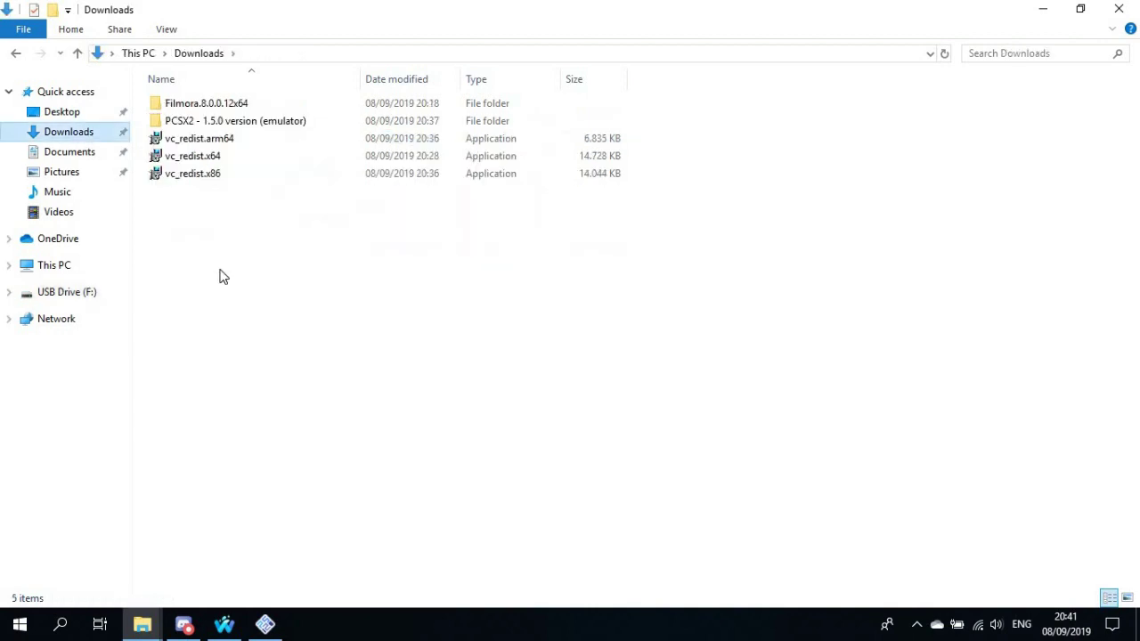
pyautogui.rightClick(221, 270)
# Paste the 2.81 GB Biohazard archive into Downloads and wait for the copy to finish
pyautogui.click(261, 385)
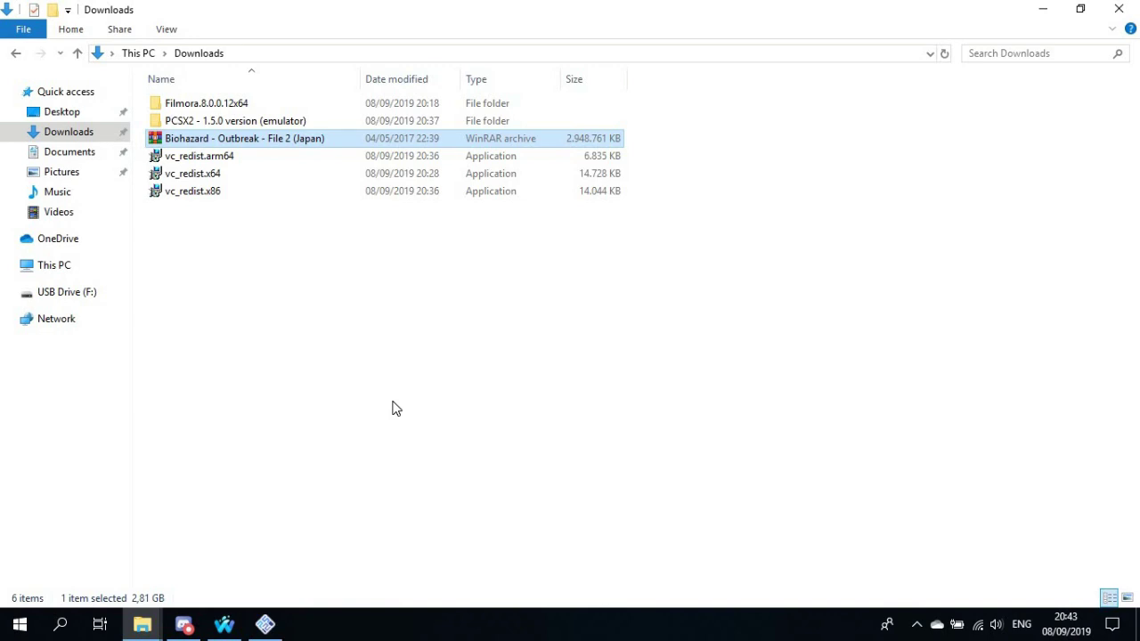
# Extract the archive with WinRAR into 'Biohazard - Outbreak - File 2 (Japan)\' and open that folder
pyautogui.rightClick(202, 145)
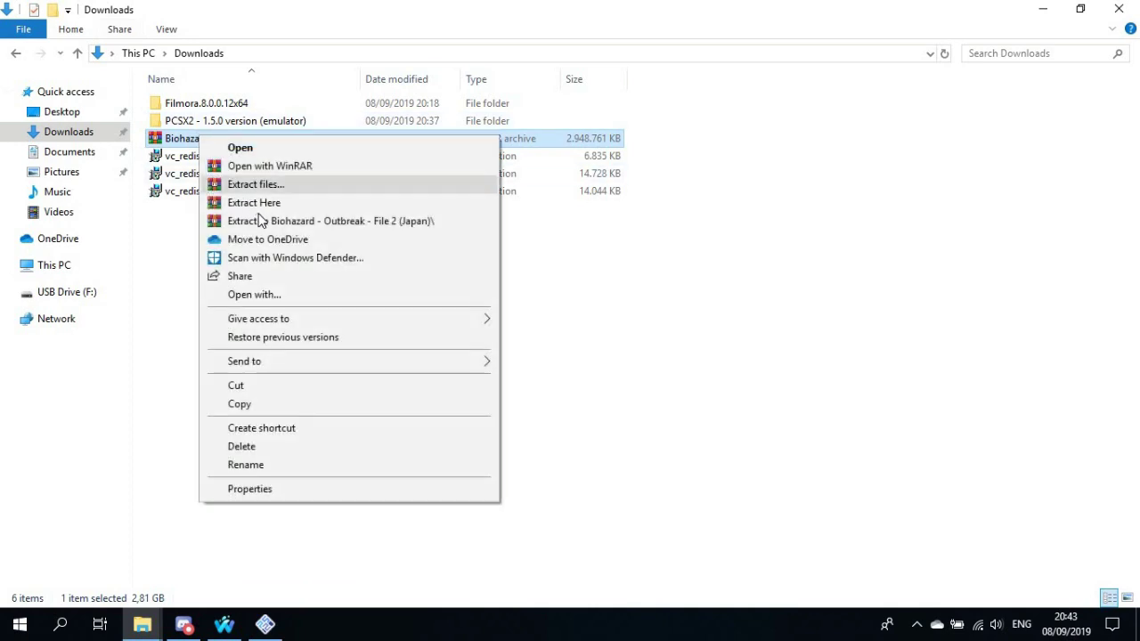
pyautogui.click(262, 220)
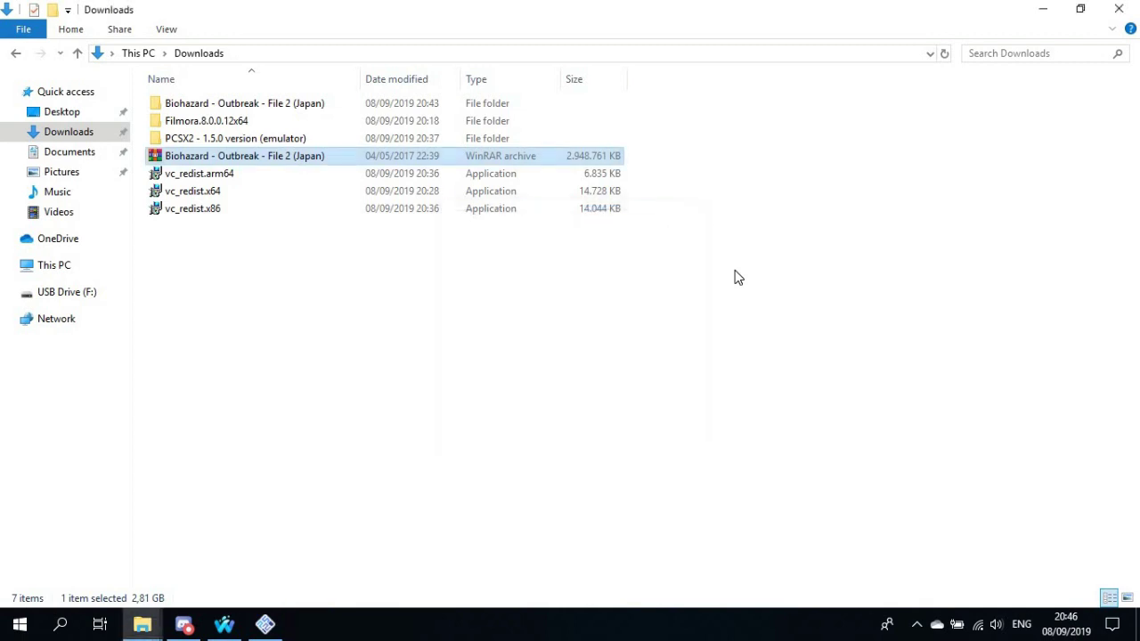
pyautogui.doubleClick(310, 108)
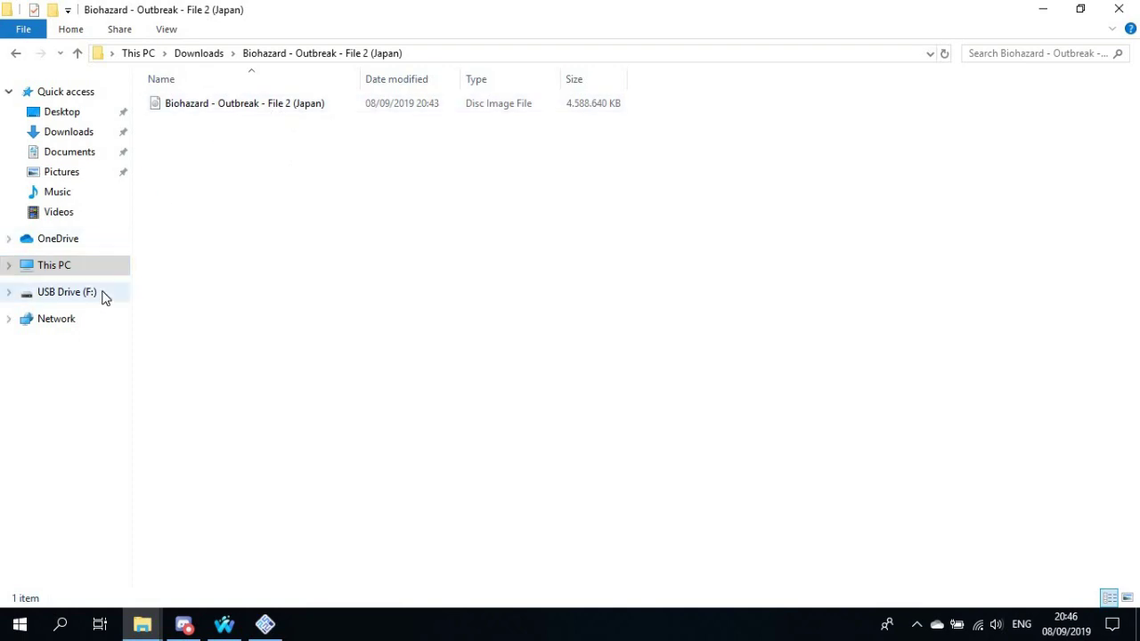
# Bring up PCSX2 and start browsing for a new disc image from CDVD > Iso Selector
pyautogui.click(71, 292)
pyautogui.click(265, 624)
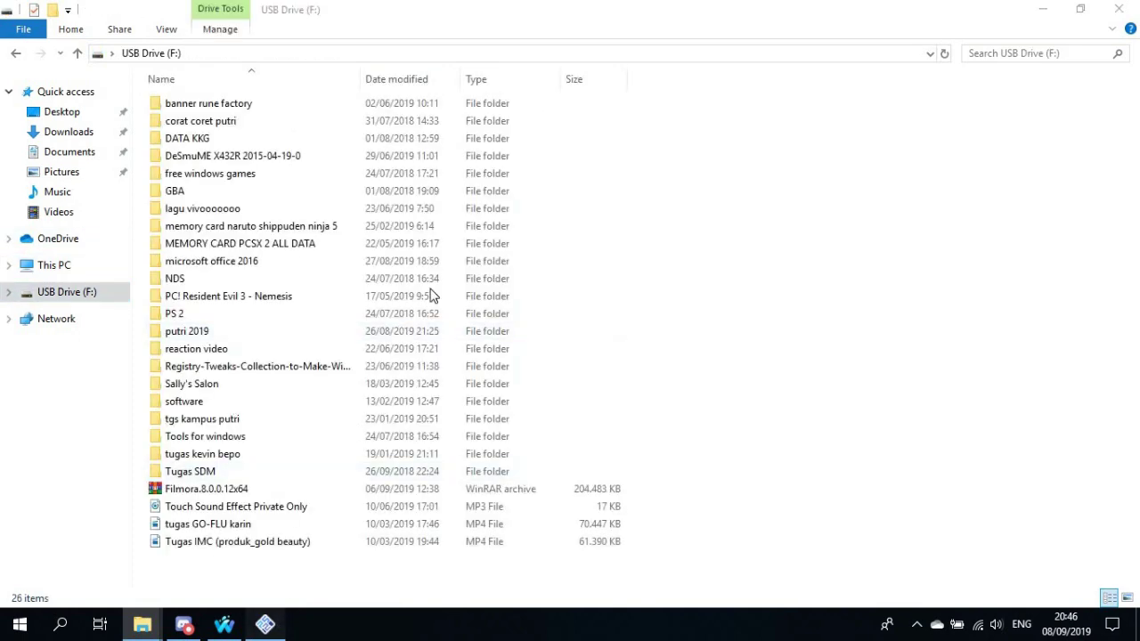
pyautogui.click(474, 245)
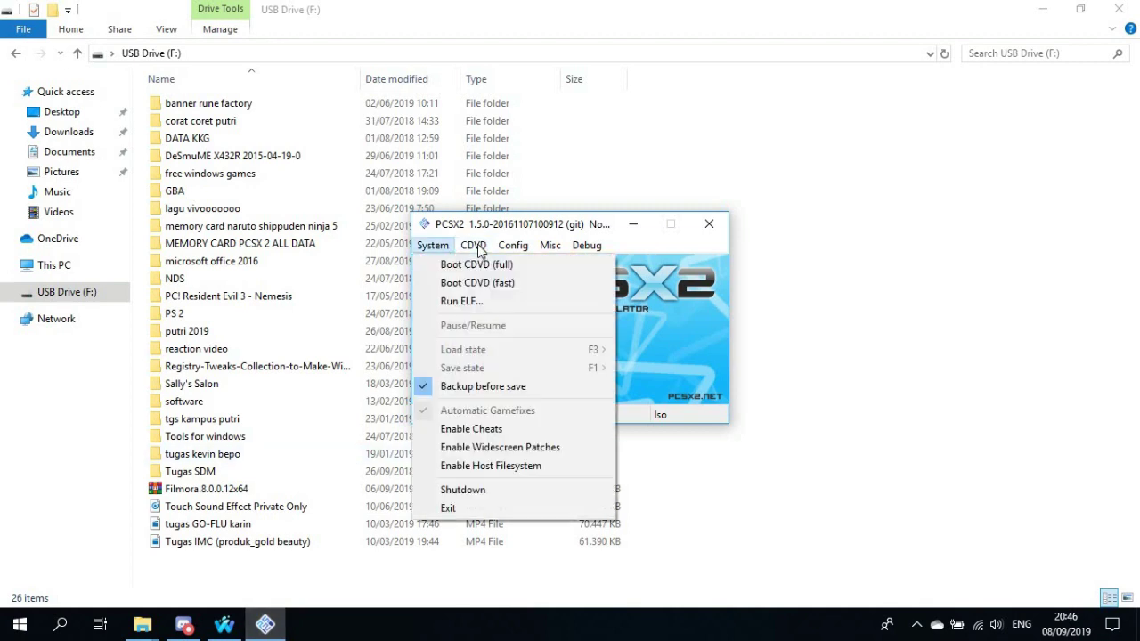
pyautogui.press('Escape')
pyautogui.click(473, 246)
pyautogui.moveTo(570, 266)
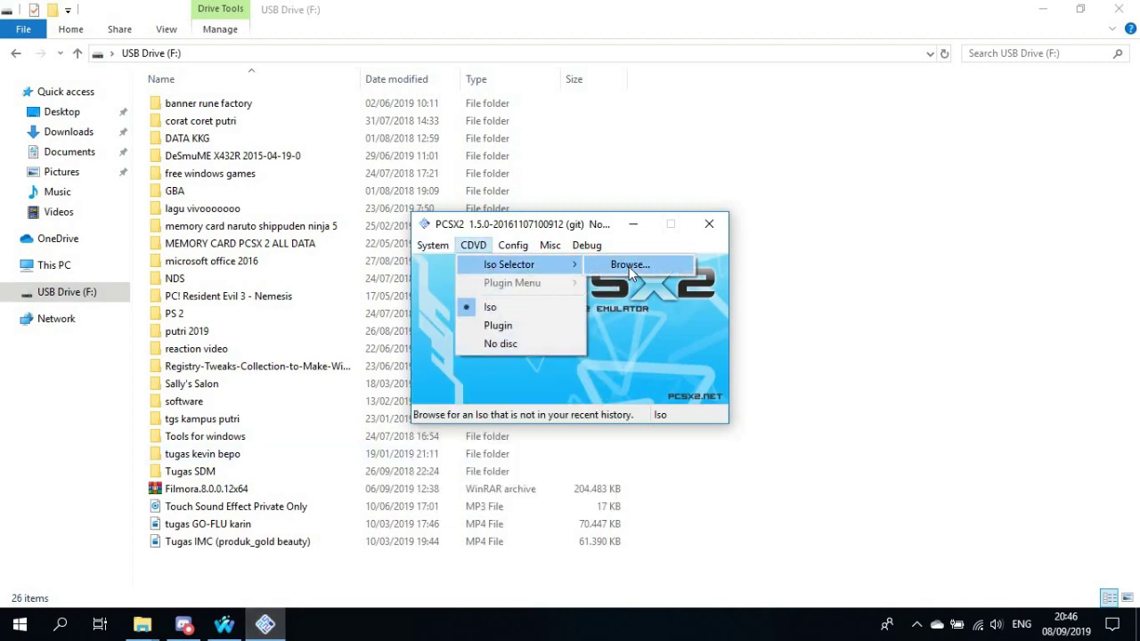
pyautogui.click(629, 266)
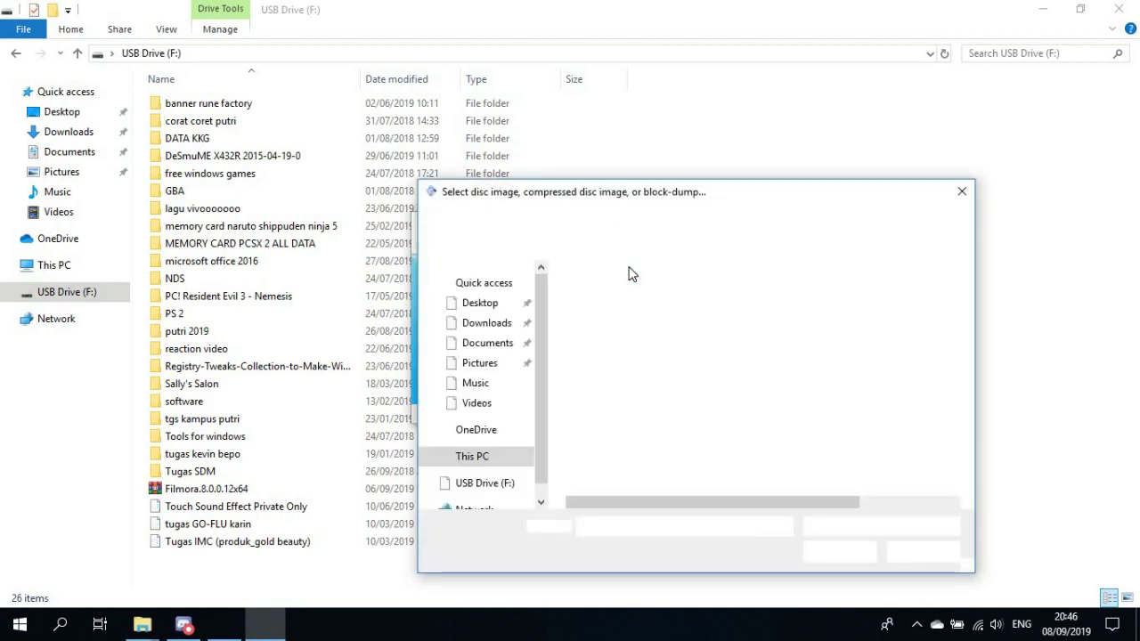
# Load the Biohazard disc image from the Downloads folder as the game ISO, then close PCSX2
pyautogui.click(489, 325)
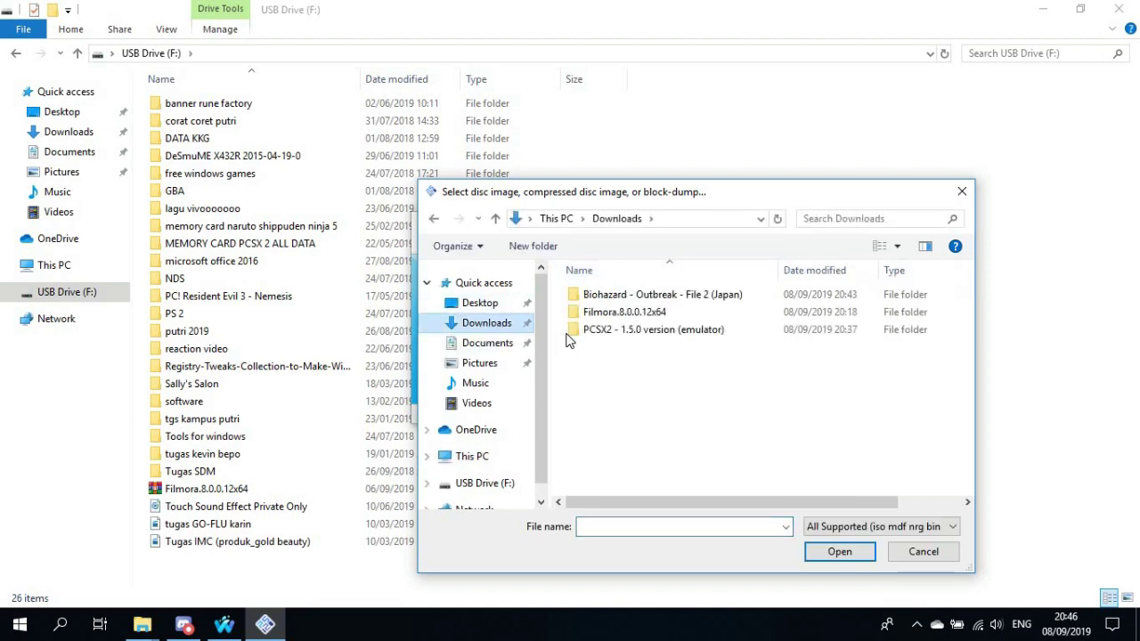
pyautogui.click(509, 344)
pyautogui.click(509, 326)
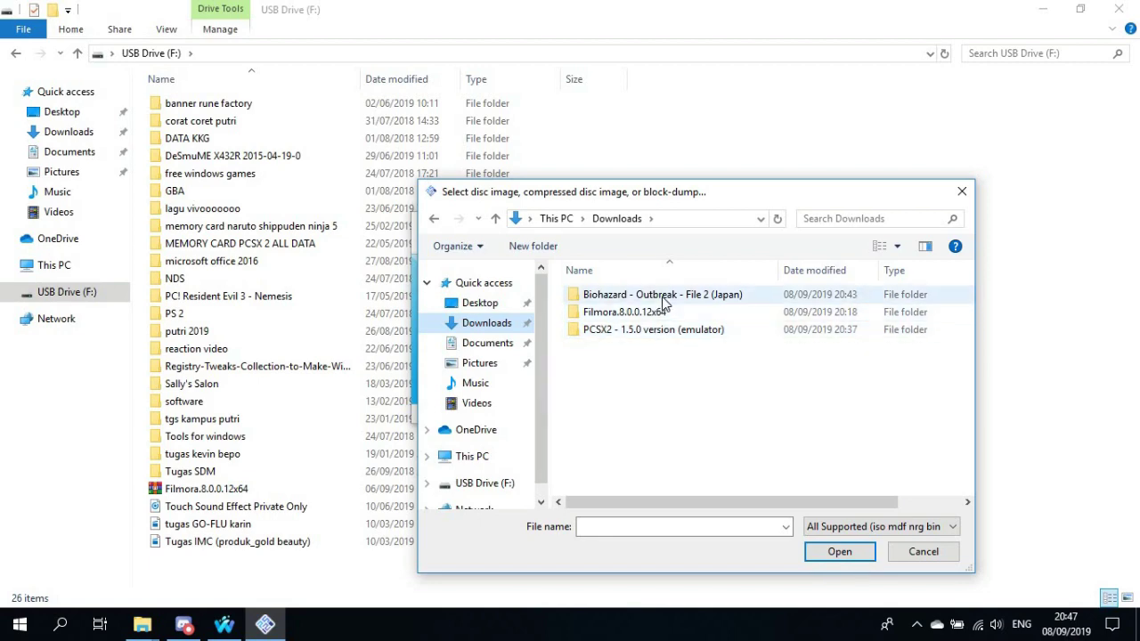
pyautogui.doubleClick(648, 298)
pyautogui.doubleClick(647, 300)
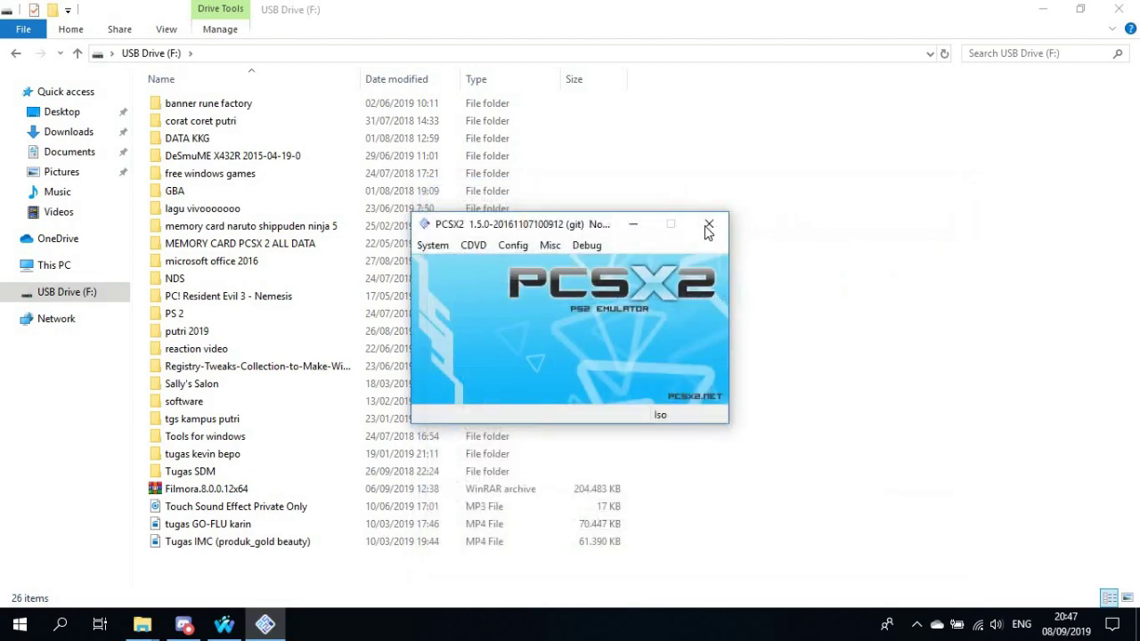
pyautogui.click(710, 224)
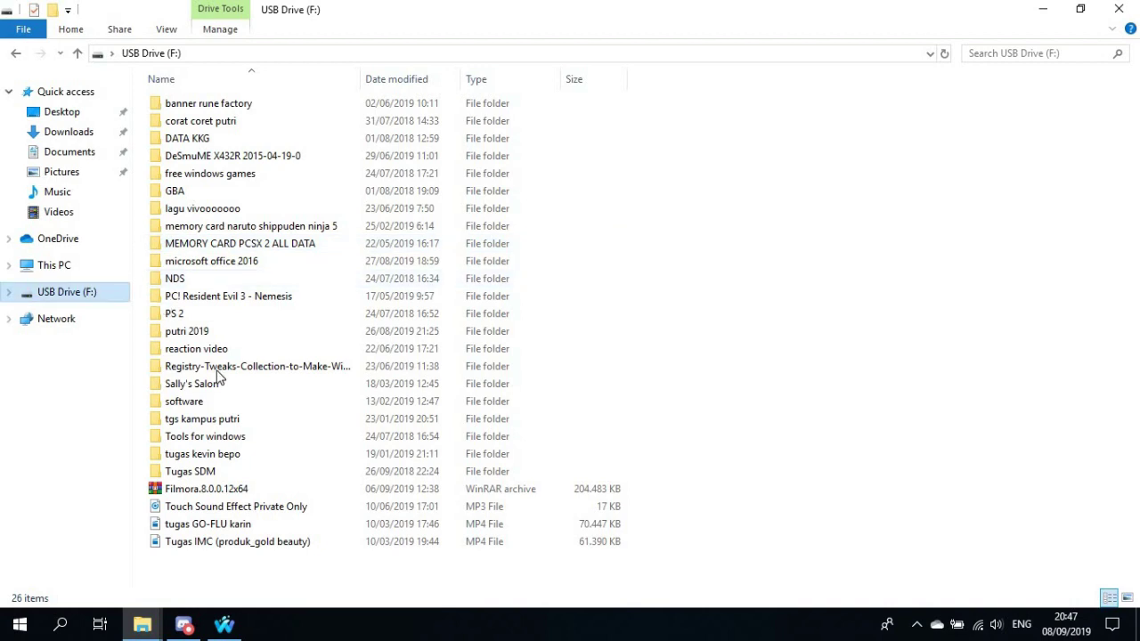
# Go to Tools for windows > softether VPN on USB Drive (F:) and run vpngate-client
pyautogui.doubleClick(184, 402)
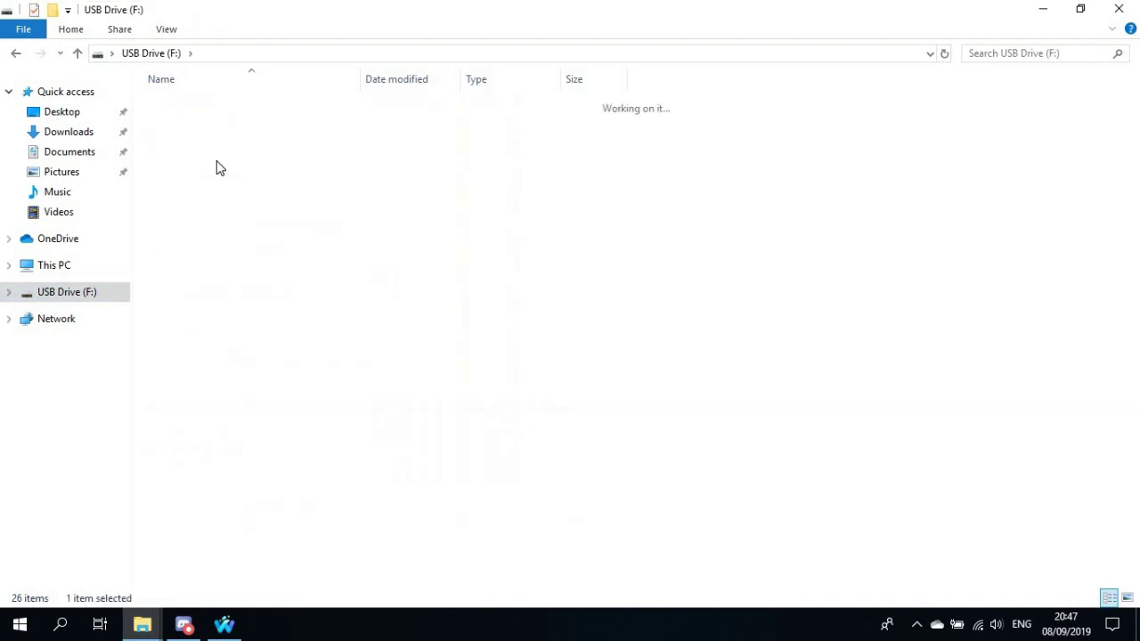
pyautogui.click(16, 54)
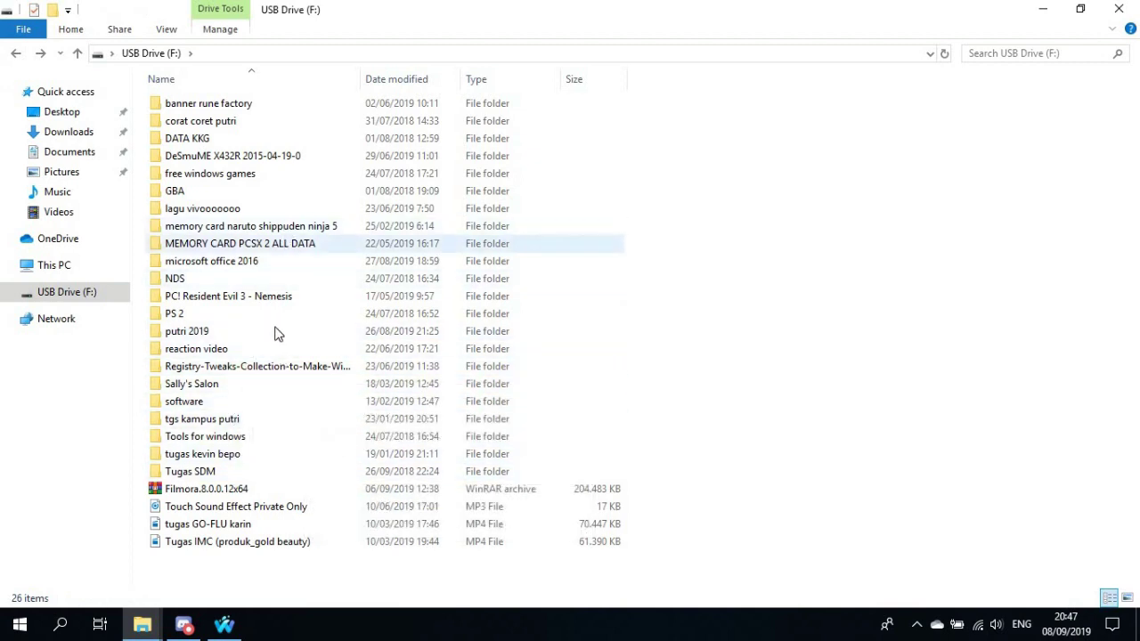
pyautogui.doubleClick(250, 443)
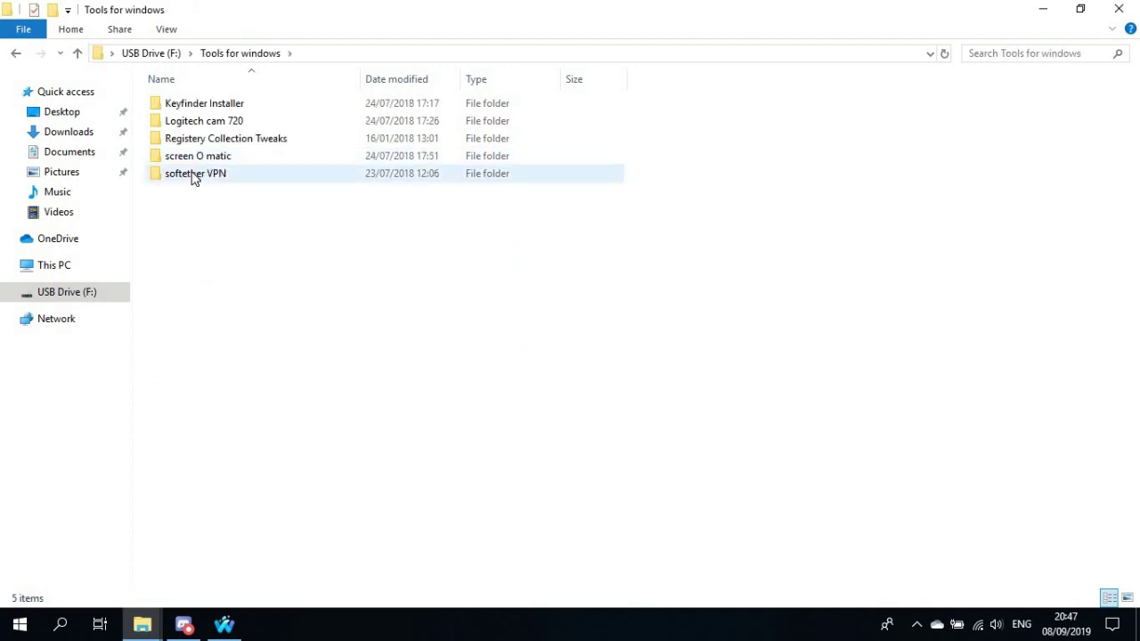
pyautogui.click(194, 176)
pyautogui.doubleClick(195, 175)
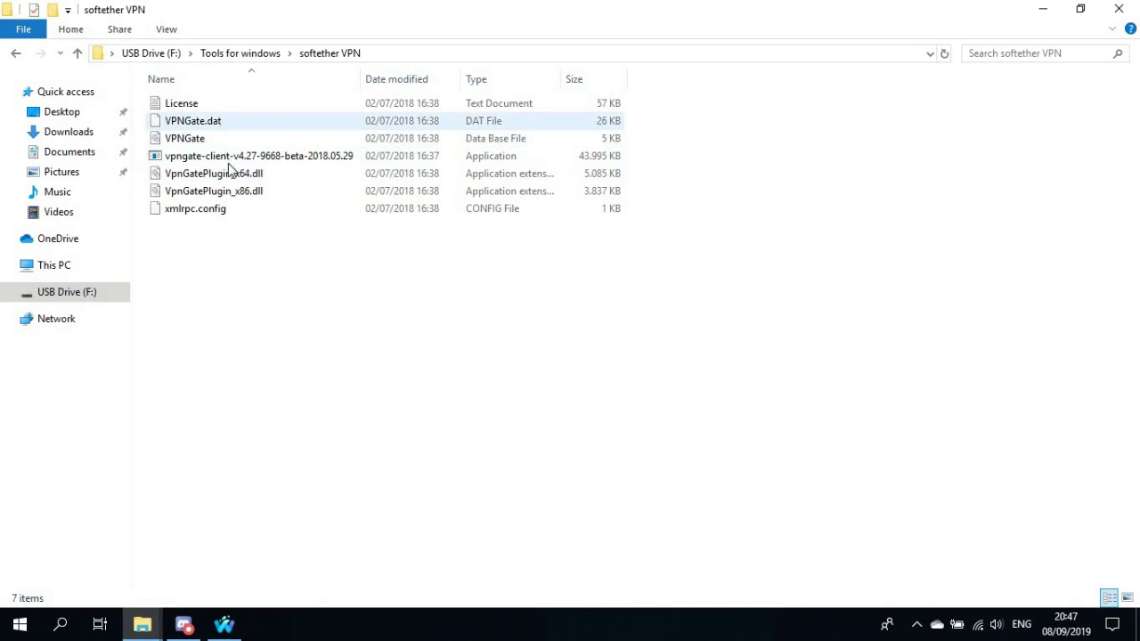
pyautogui.doubleClick(229, 162)
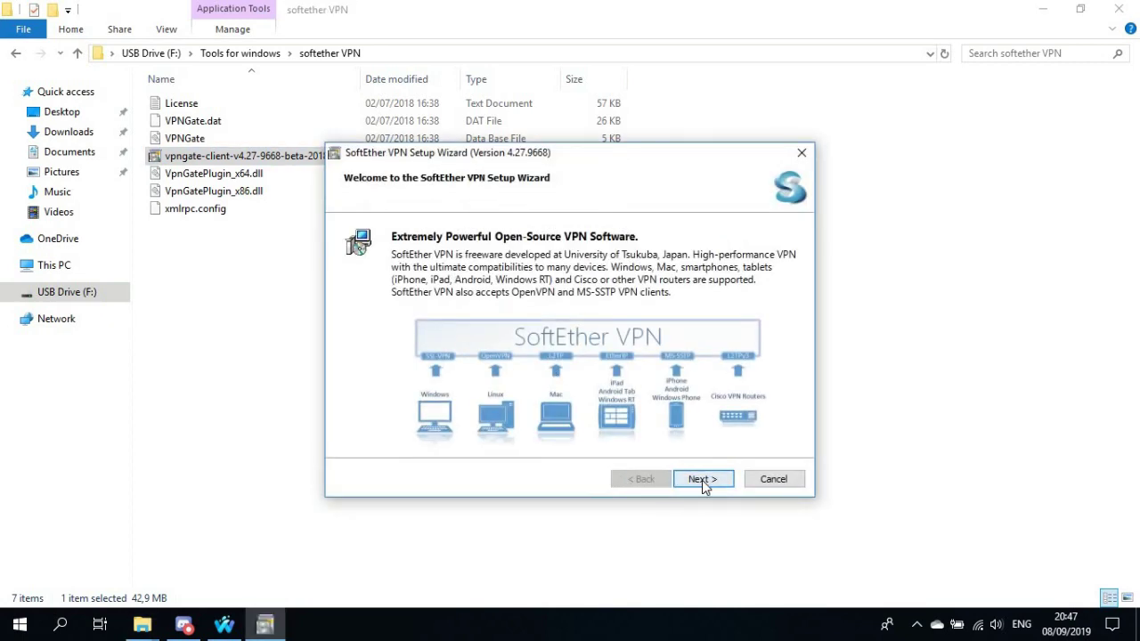
# Install the SoftEther VPN Client component to the default folder, accepting the license, then launch Client Manager
pyautogui.click(701, 481)
pyautogui.click(709, 477)
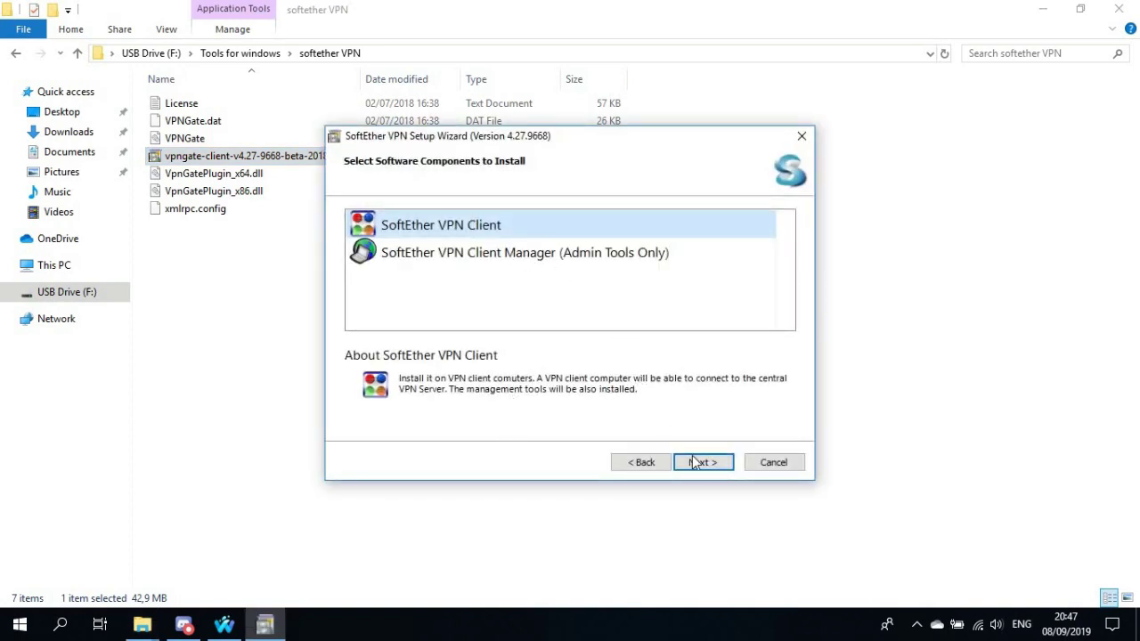
pyautogui.click(699, 463)
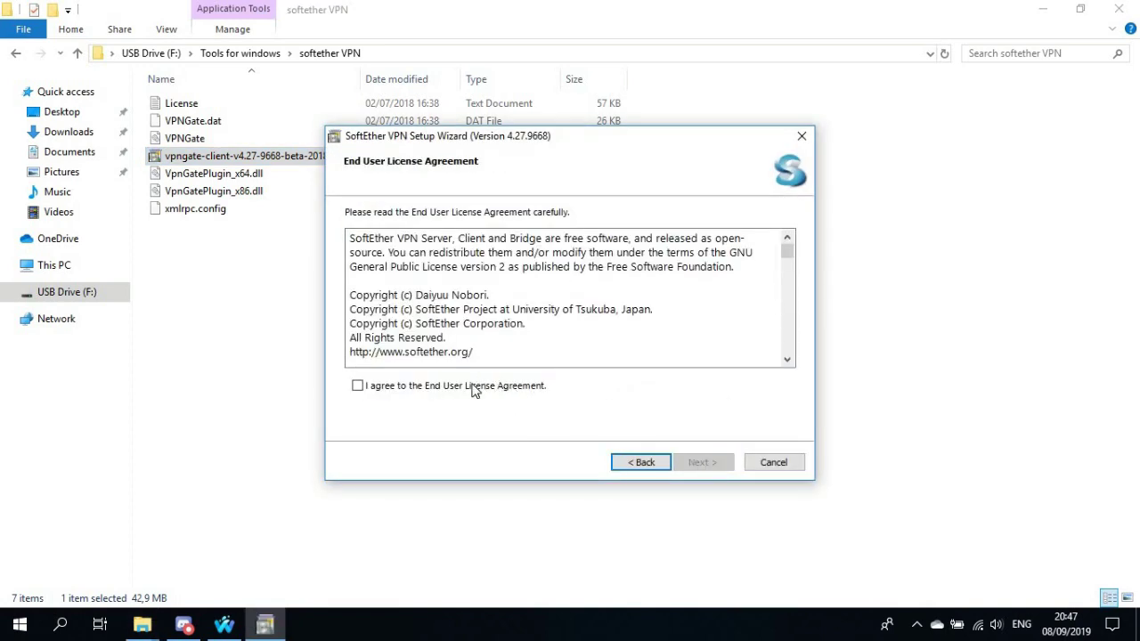
pyautogui.click(472, 386)
pyautogui.click(701, 464)
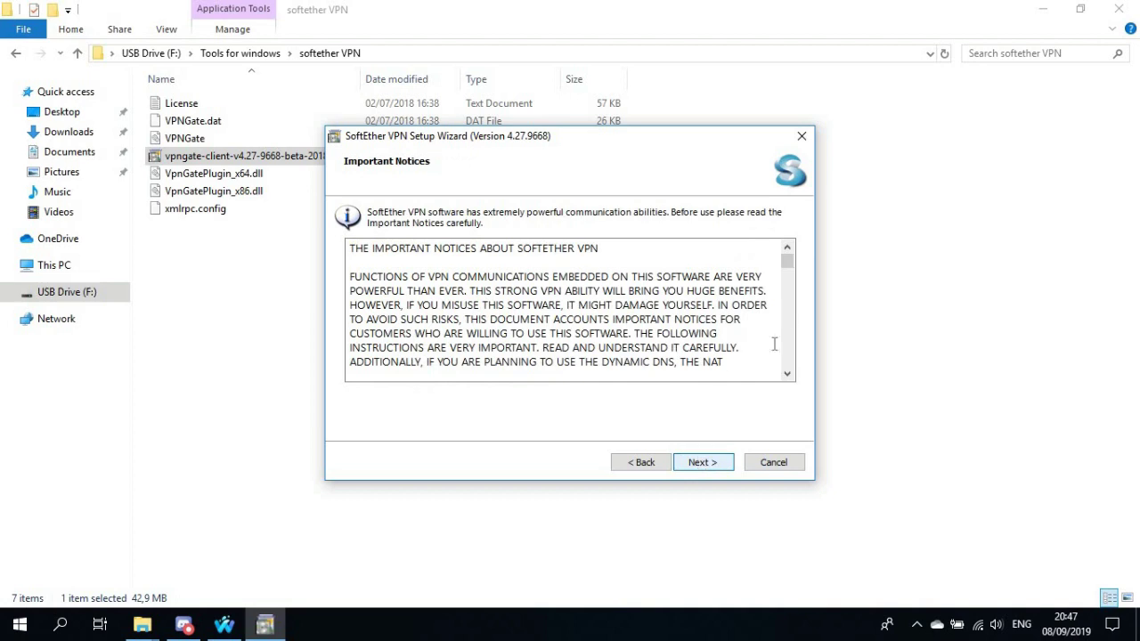
pyautogui.moveTo(787, 260); pyautogui.dragTo(787, 379)
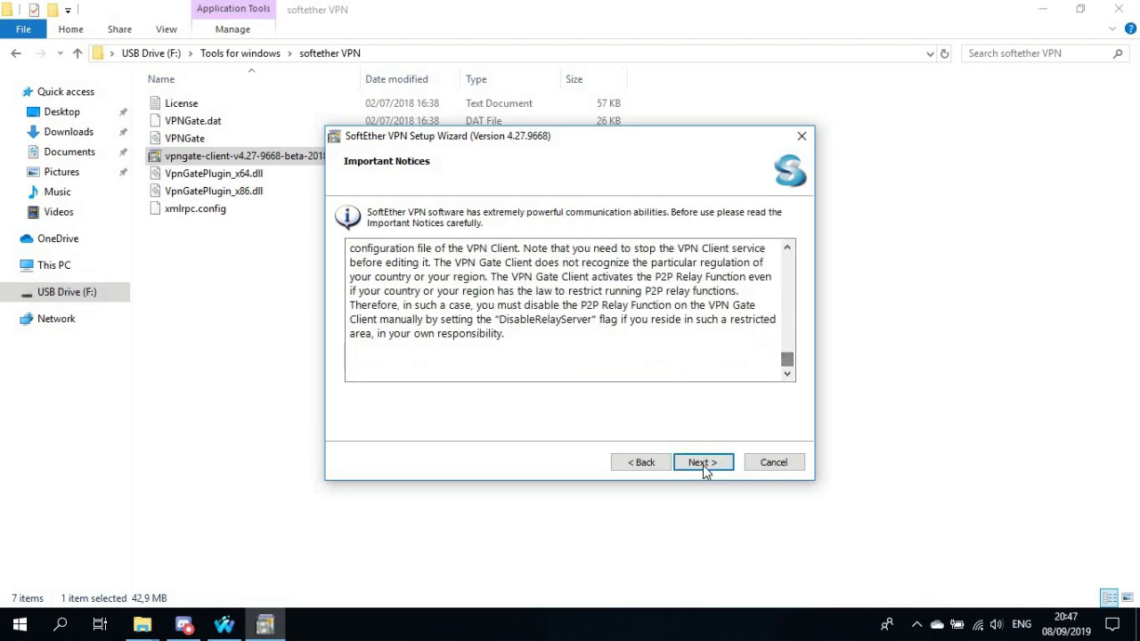
pyautogui.click(703, 464)
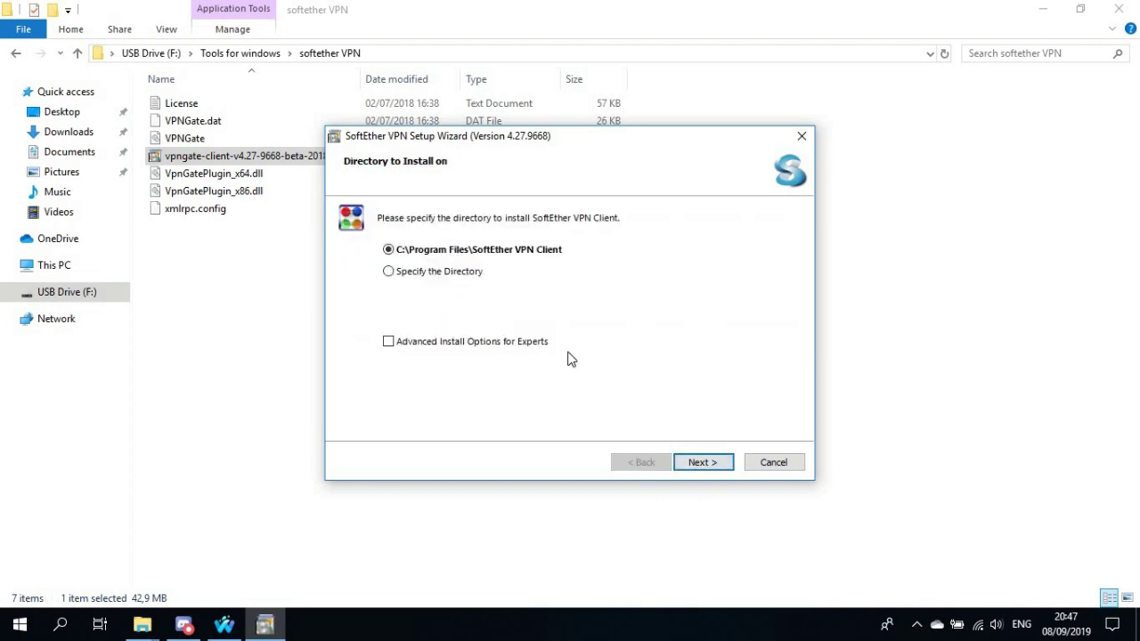
pyautogui.click(719, 466)
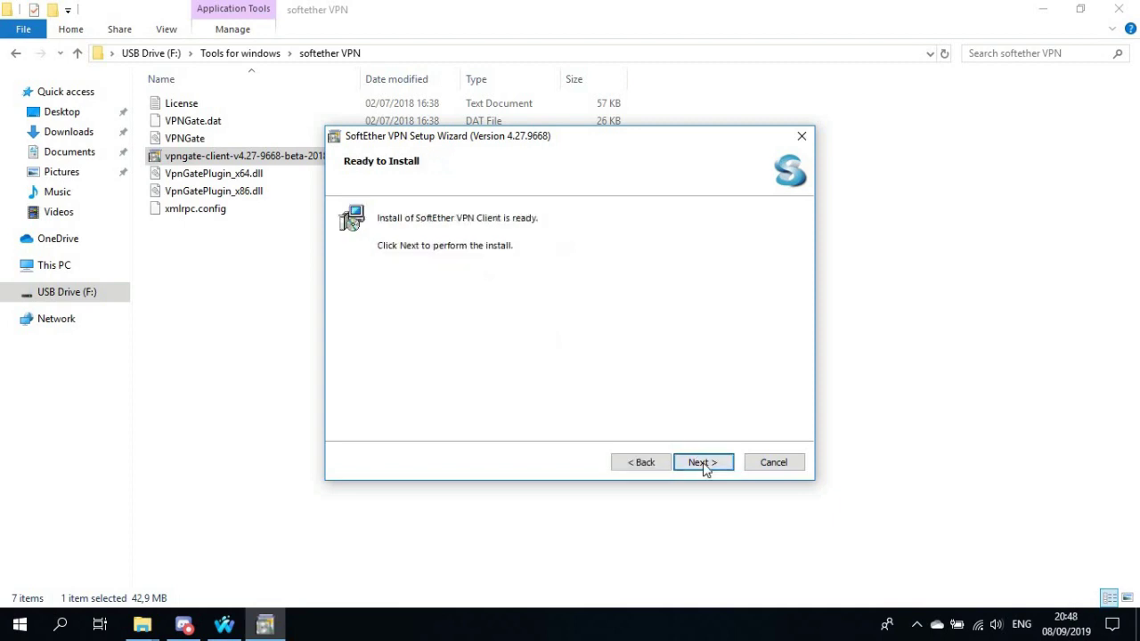
pyautogui.click(703, 464)
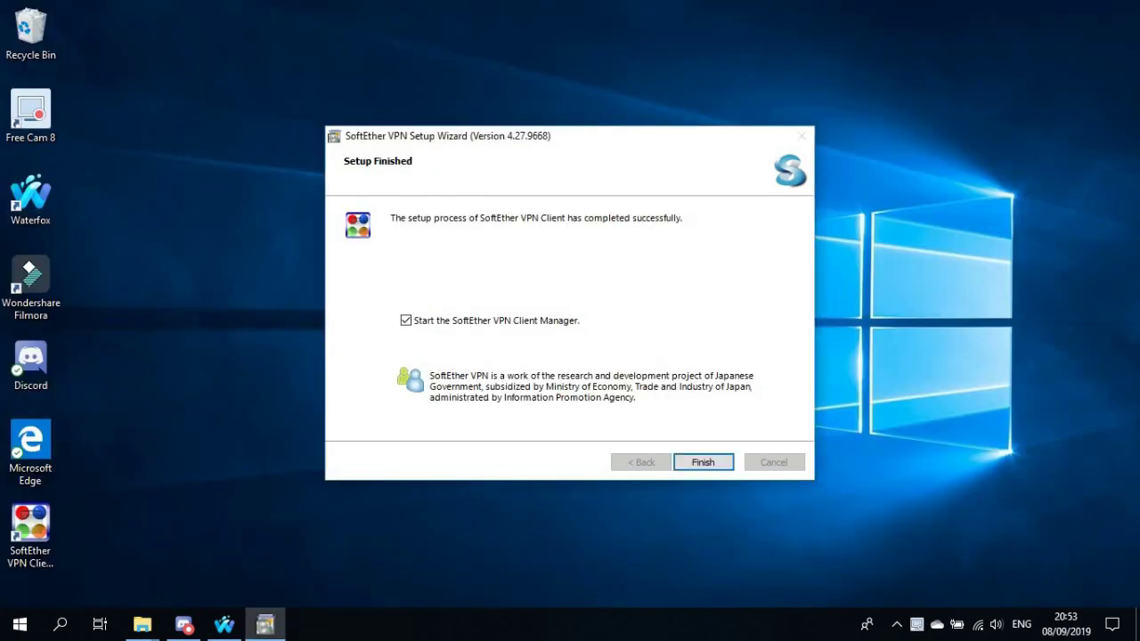
pyautogui.click(699, 461)
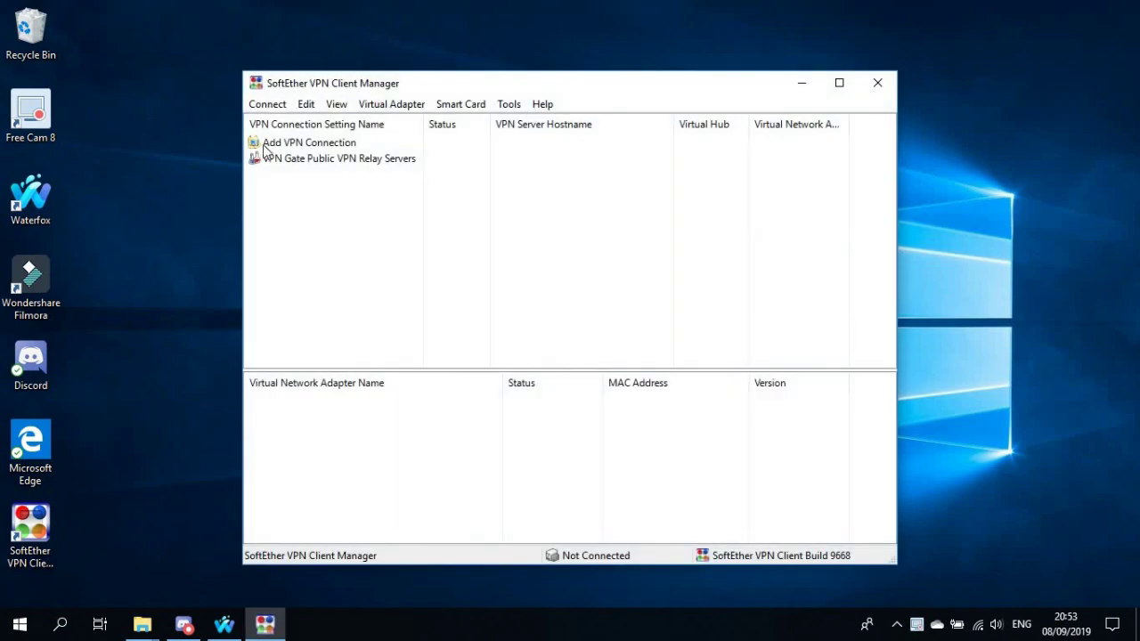
# Join the VPN Gate relay service as a volunteer, agreeing to the caution notice
pyautogui.doubleClick(279, 160)
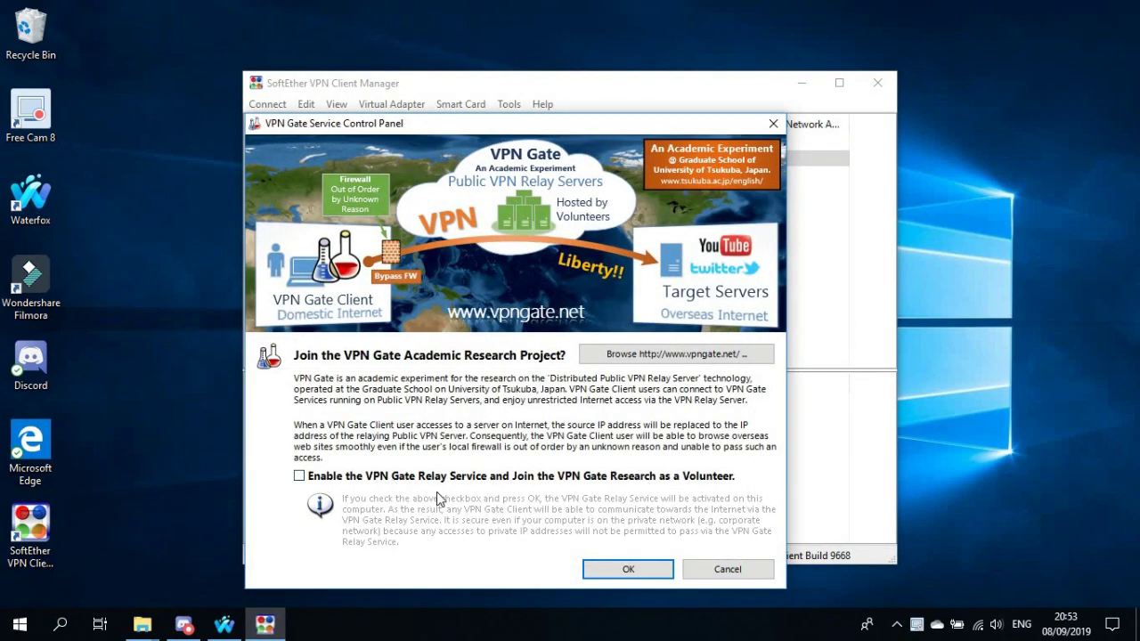
pyautogui.click(436, 476)
pyautogui.click(628, 569)
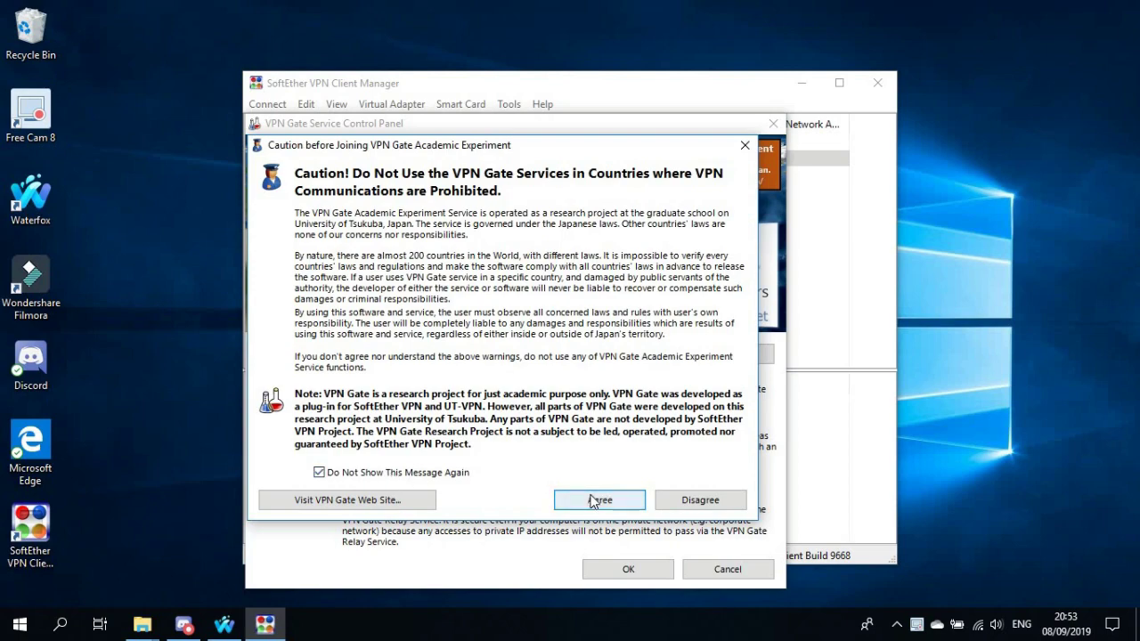
pyautogui.click(595, 500)
pyautogui.click(628, 523)
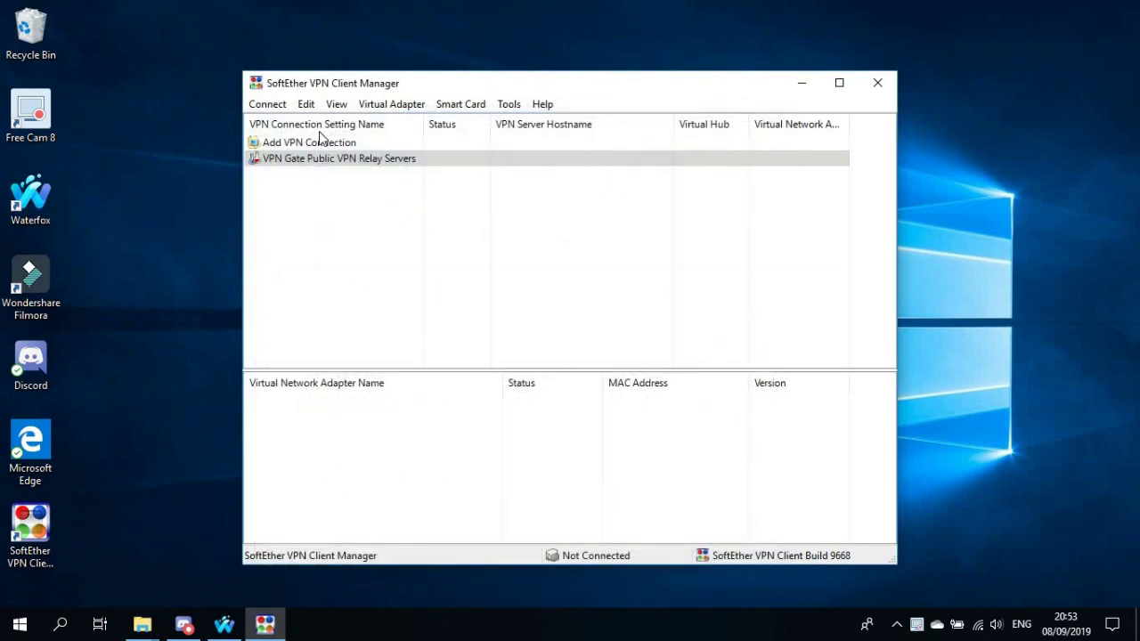
# Connect to Japanese server vpn136835457 (152.165.67.17) over TCP, then close the manager
pyautogui.doubleClick(344, 160)
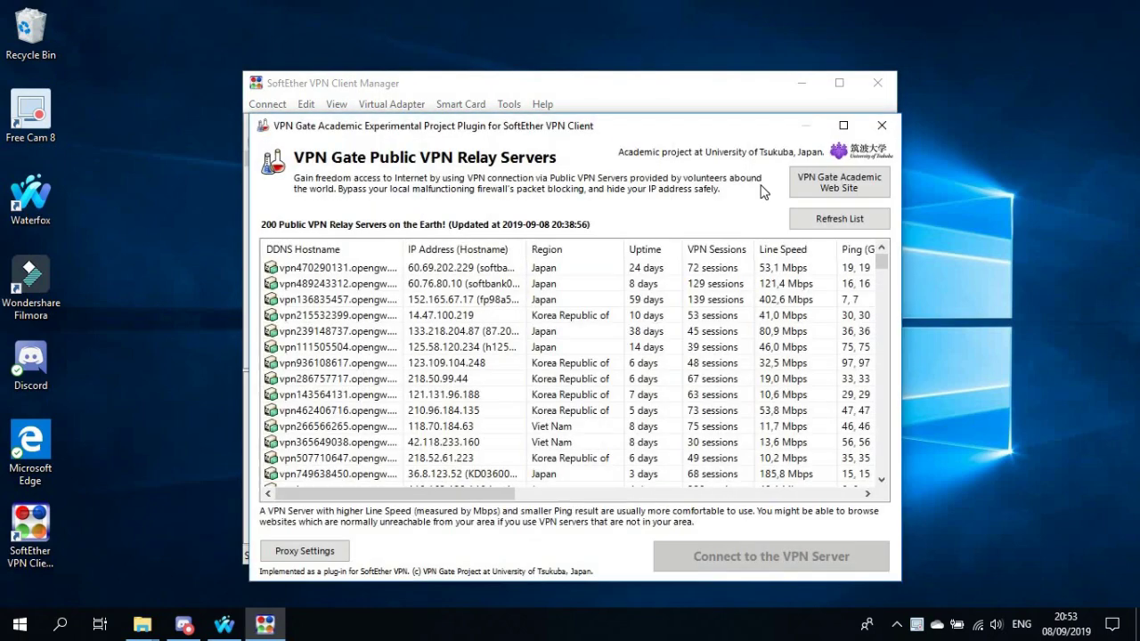
pyautogui.click(844, 126)
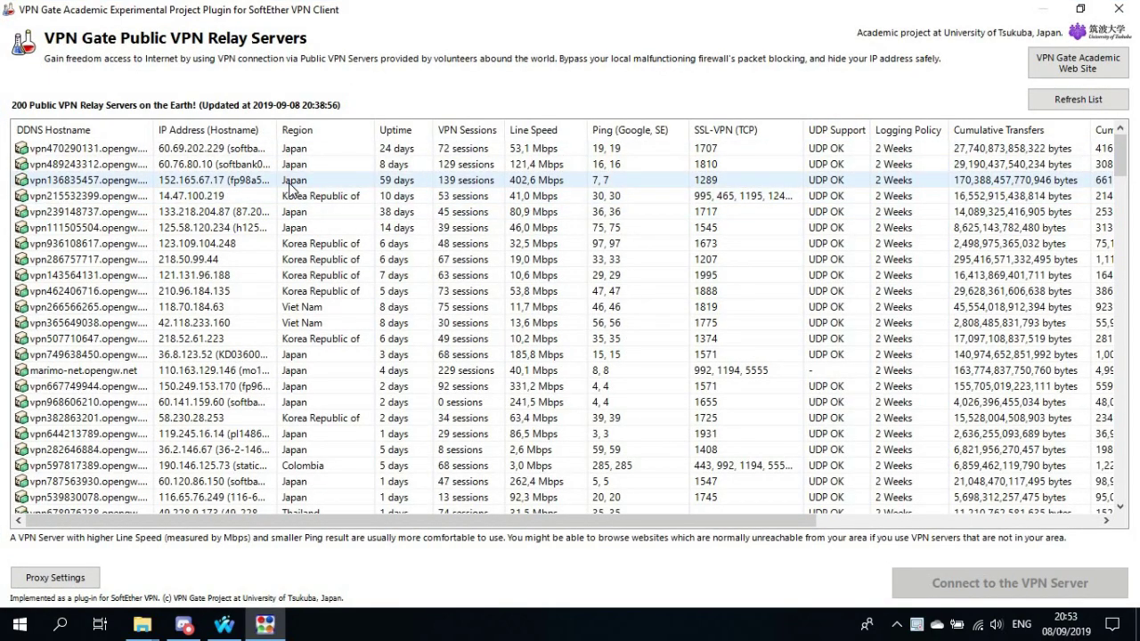
pyautogui.doubleClick(292, 187)
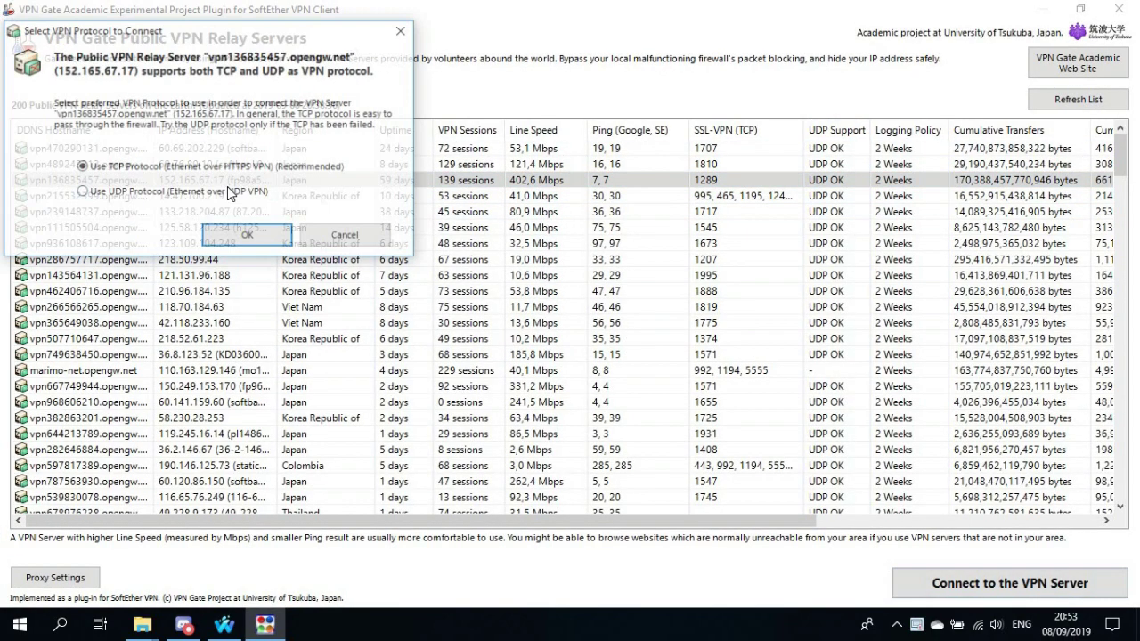
pyautogui.click(248, 236)
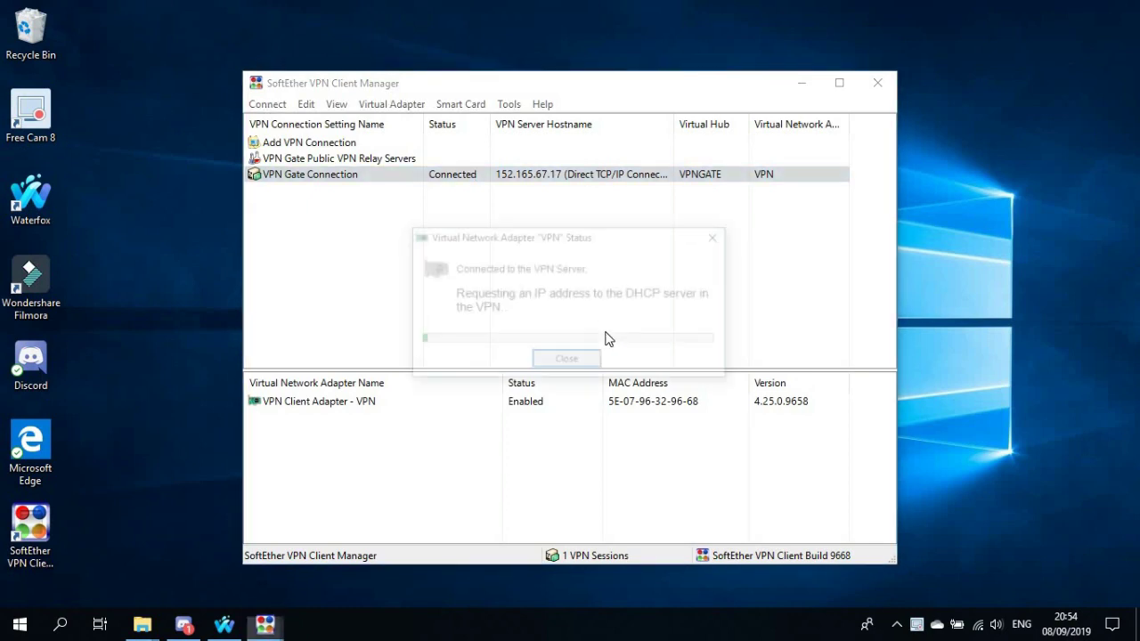
pyautogui.click(594, 362)
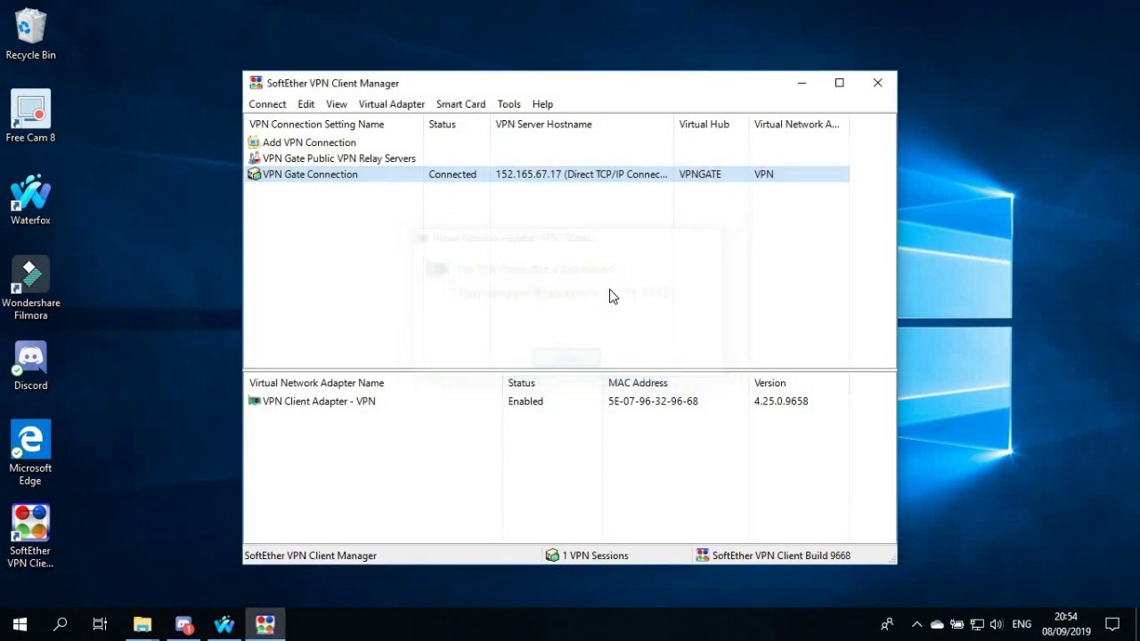
pyautogui.click(878, 83)
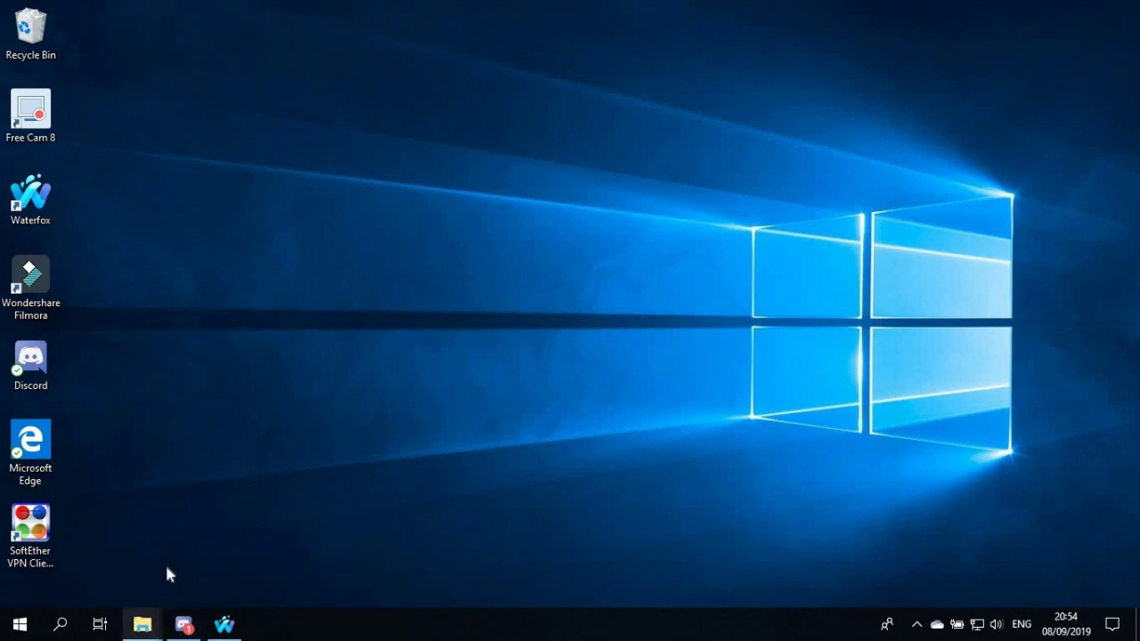
# Launch pcsx2 from the Downloads > PCSX2 - 1.5.0 version folder
pyautogui.click(143, 625)
pyautogui.click(89, 548)
pyautogui.click(71, 131)
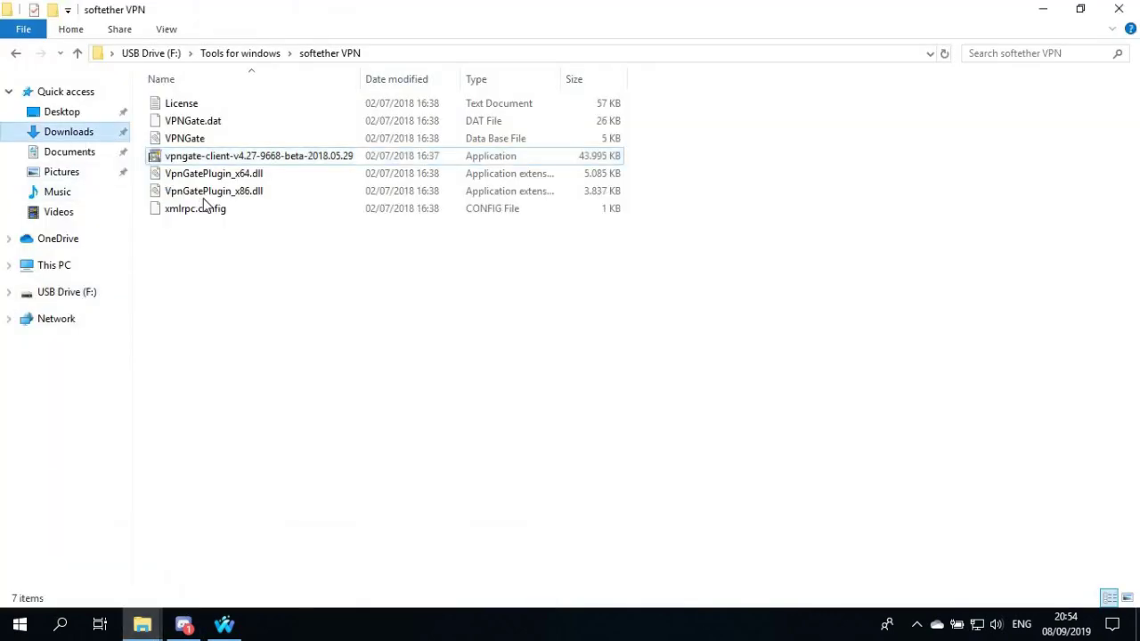
pyautogui.doubleClick(221, 138)
pyautogui.doubleClick(244, 106)
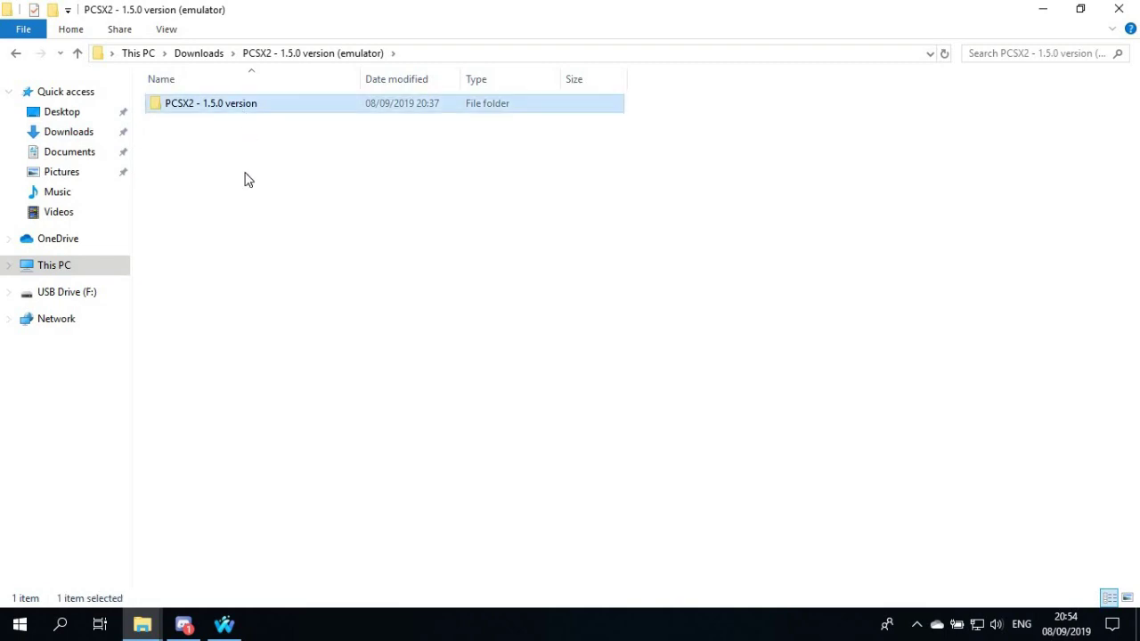
pyautogui.doubleClick(214, 353)
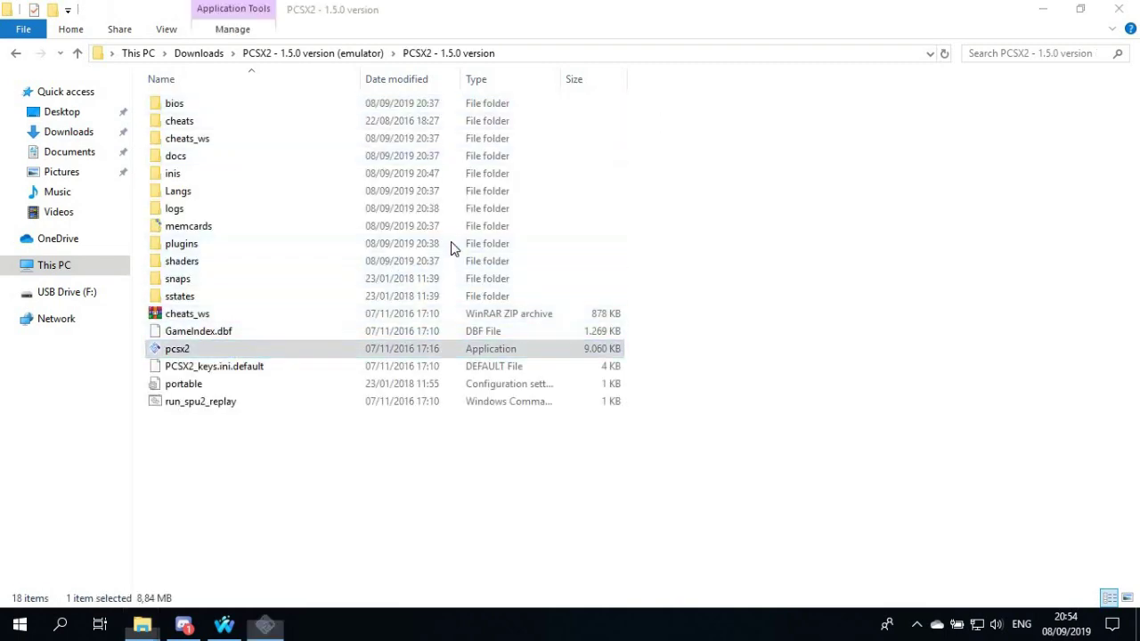
# Select the Biohazard Outbreak File 2 disc image and boot it from CDVD
pyautogui.click(446, 245)
pyautogui.moveTo(475, 246)
pyautogui.moveTo(507, 264)
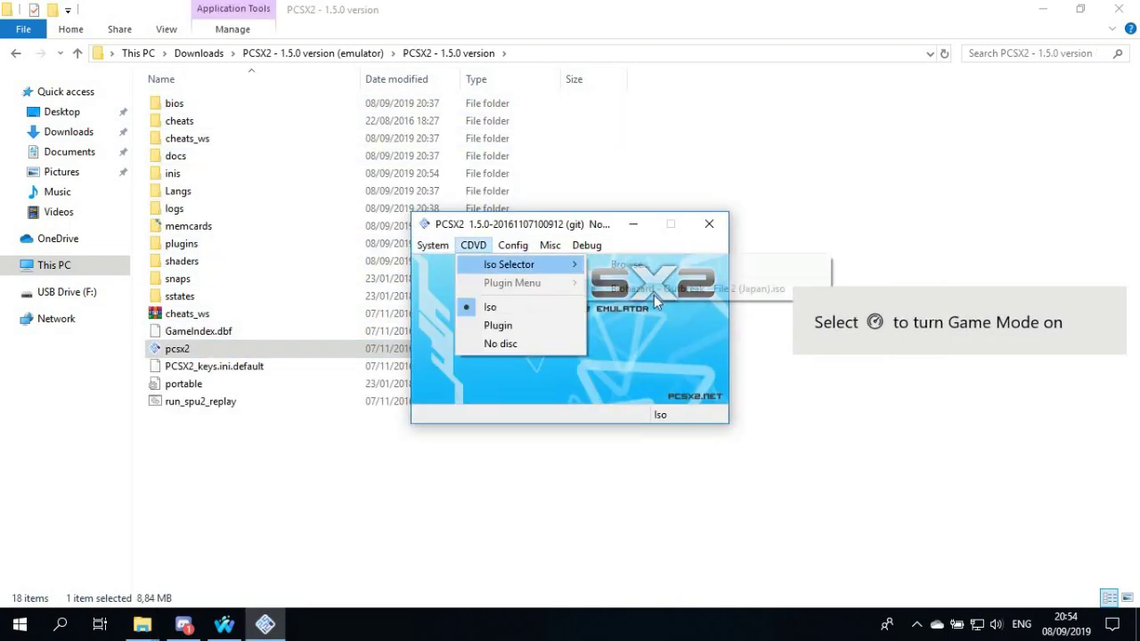
pyautogui.click(600, 288)
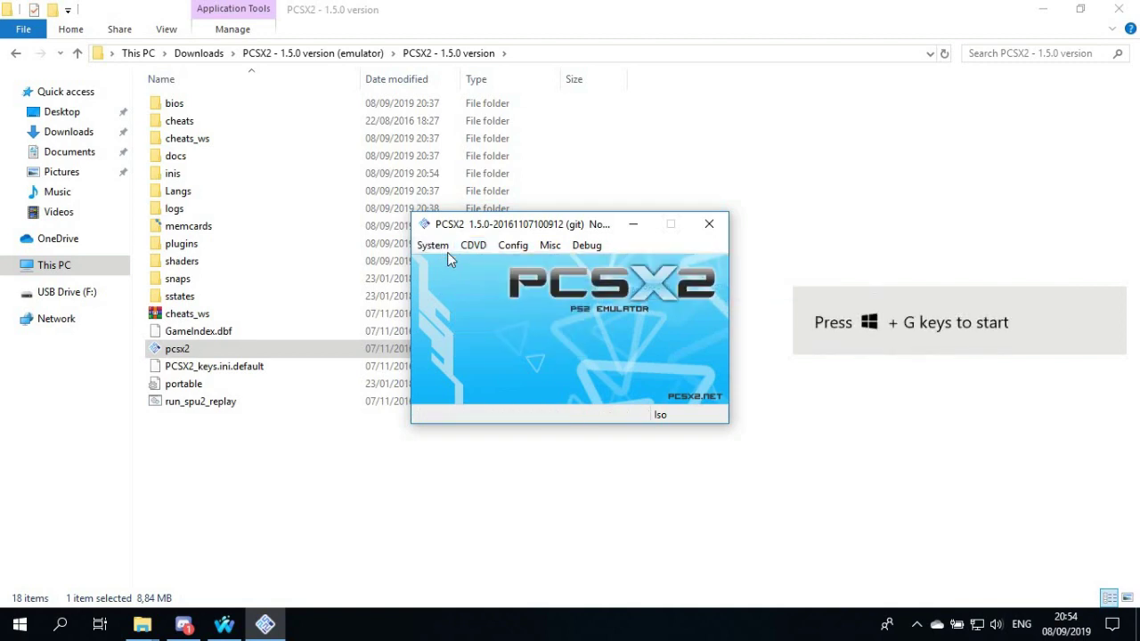
pyautogui.click(447, 249)
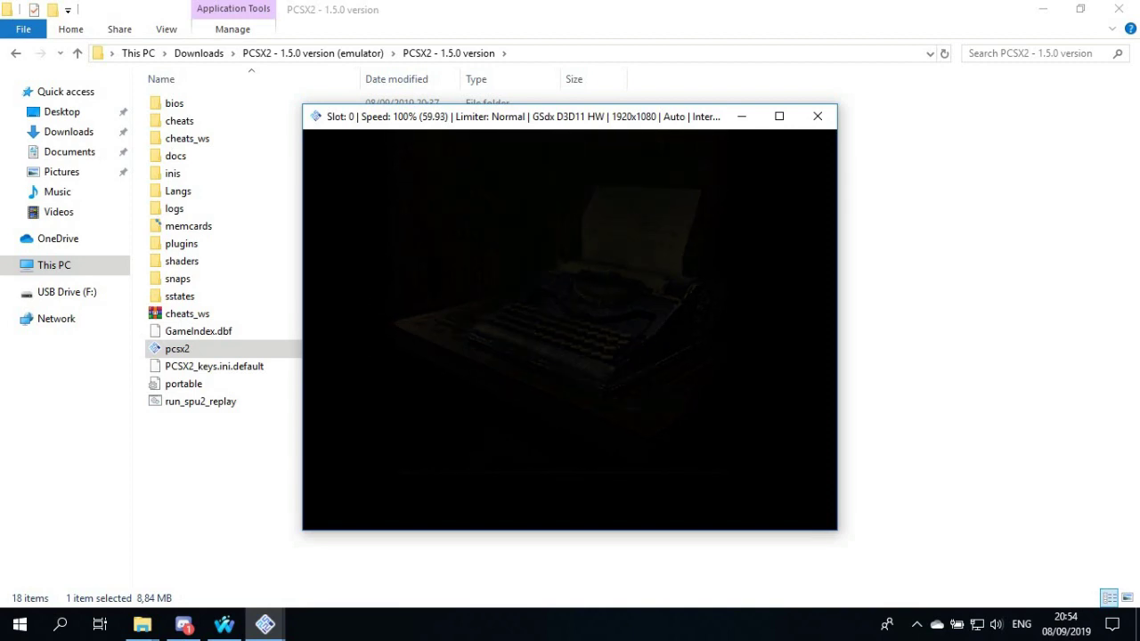
# Fast-forward the intro and enter NETWORK PLAY past the caution notice
pyautogui.press('Tab')
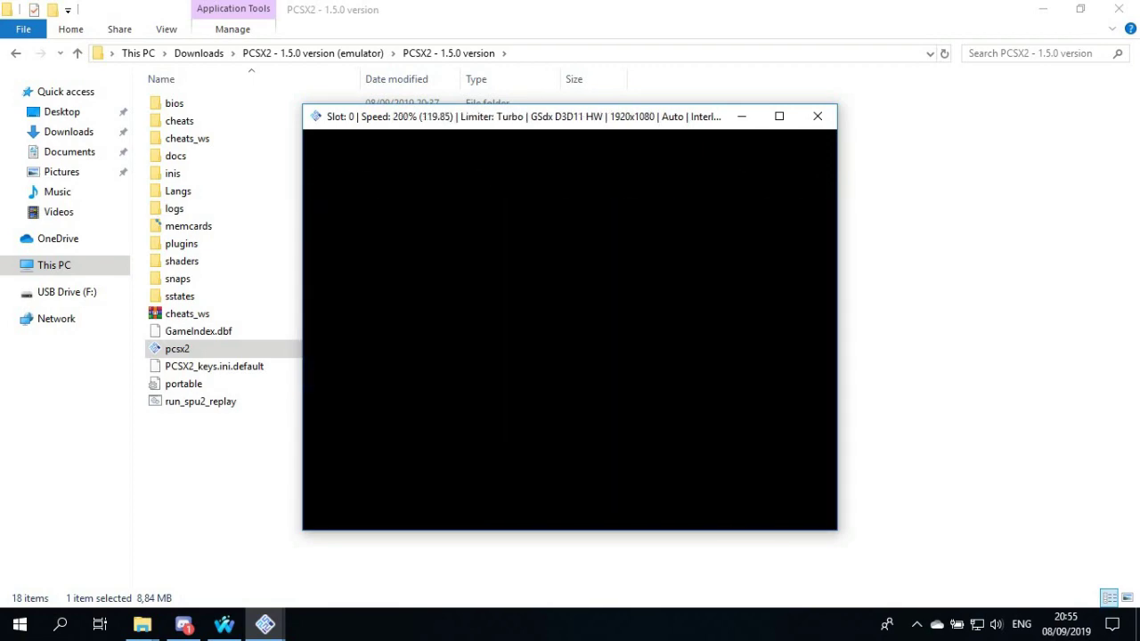
pyautogui.press('Down')
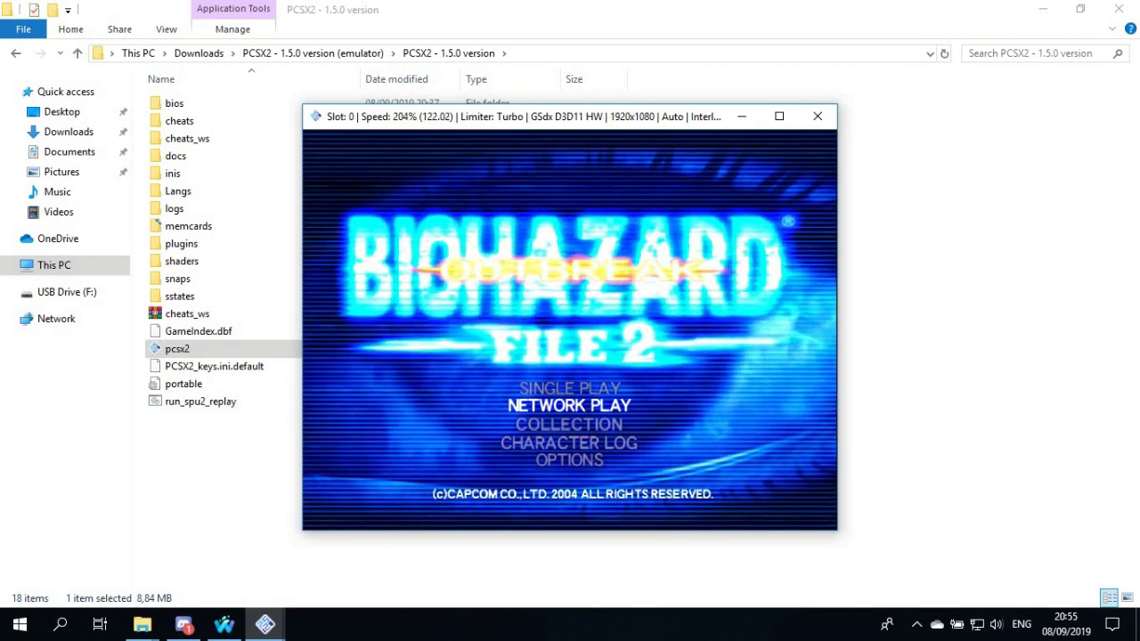
pyautogui.press('Return')
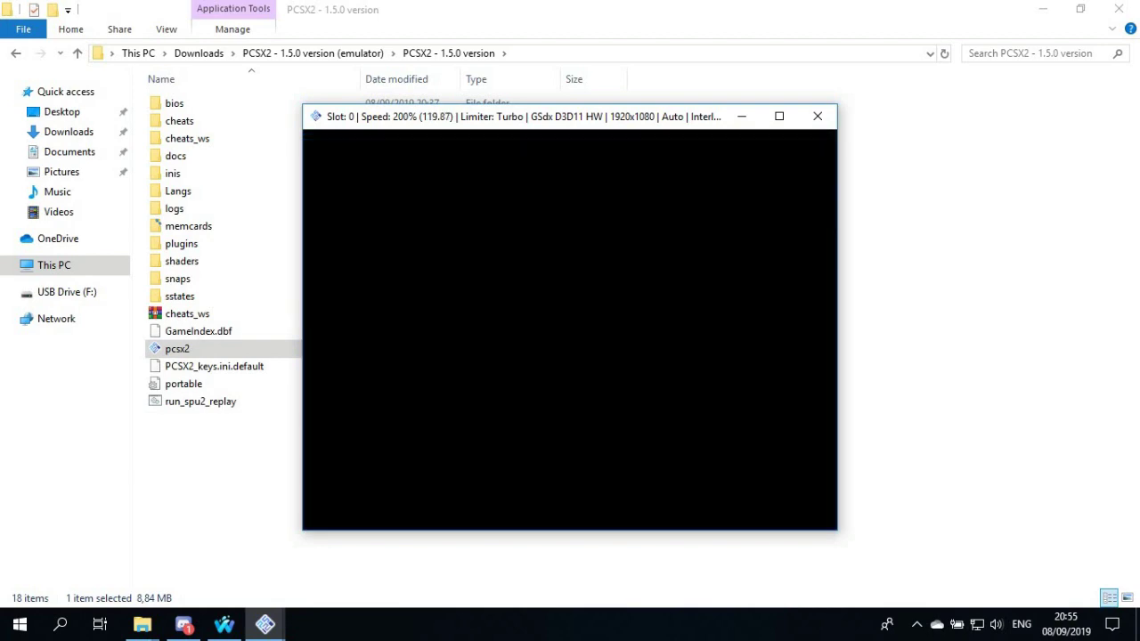
pyautogui.press('Return')
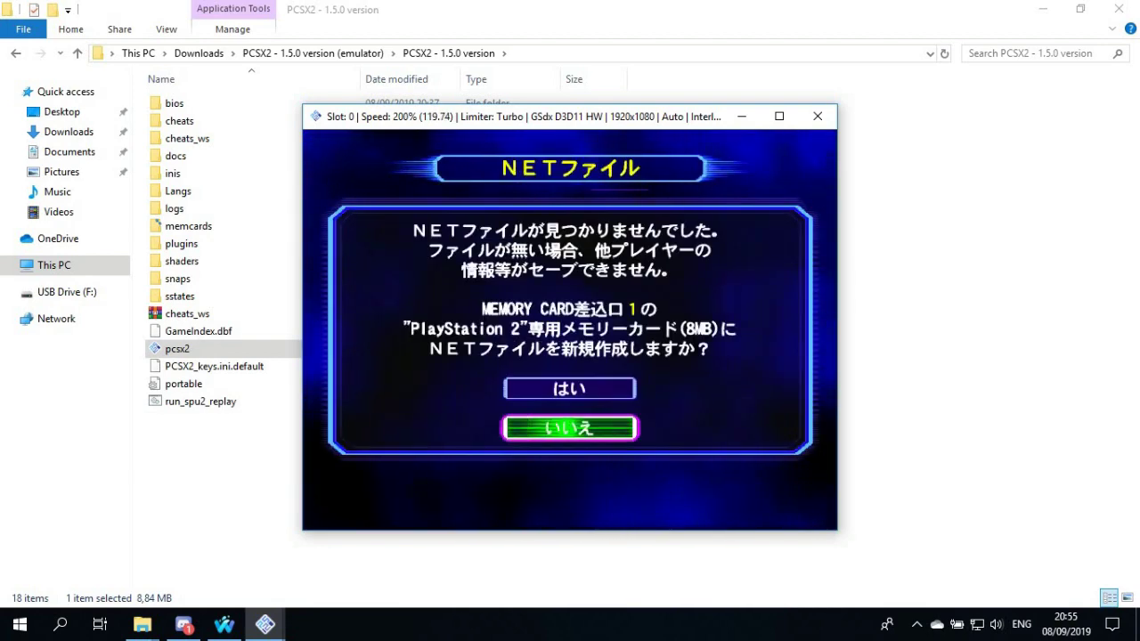
# Create a new NET file, formatting memory card 1 to save it
pyautogui.press('Up')
pyautogui.press('Return')
pyautogui.press('Up')
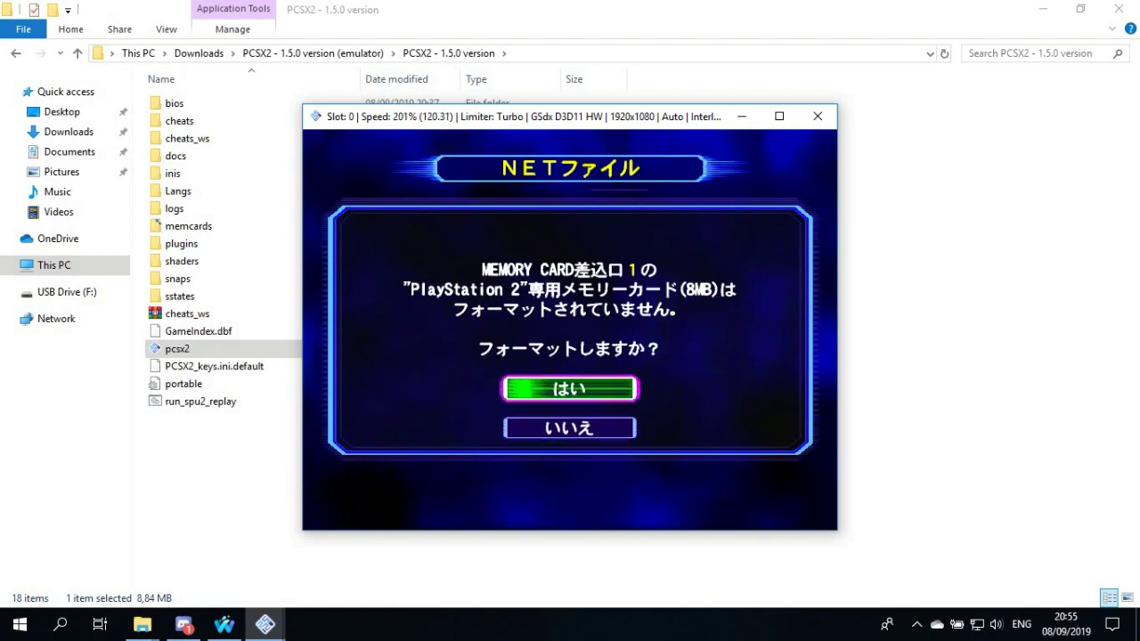
pyautogui.press('Return')
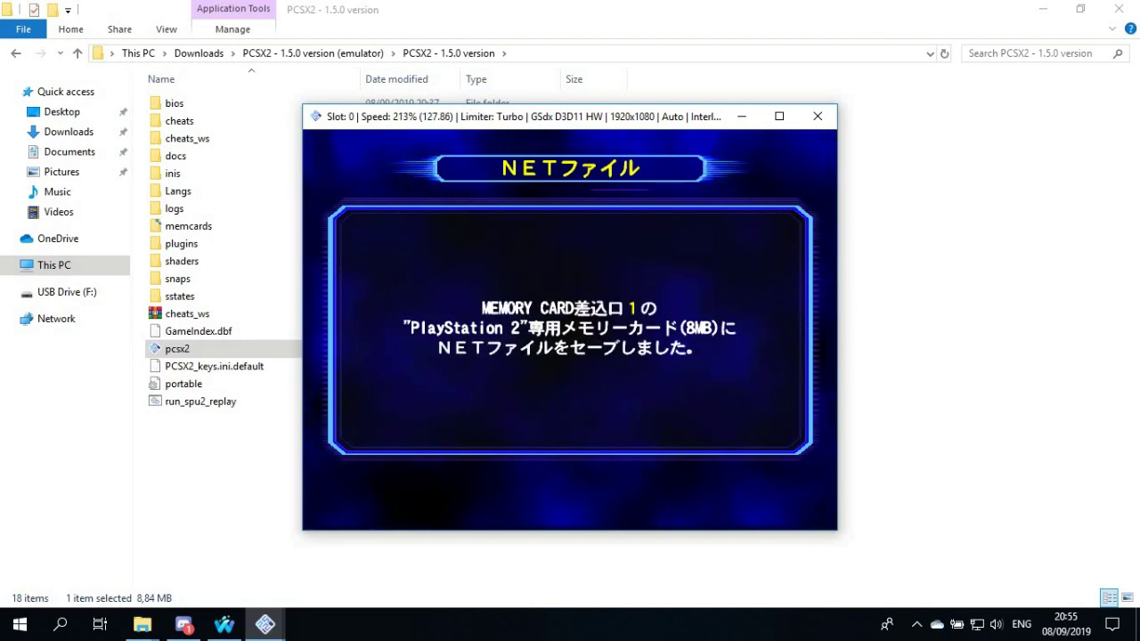
pyautogui.press('Return')
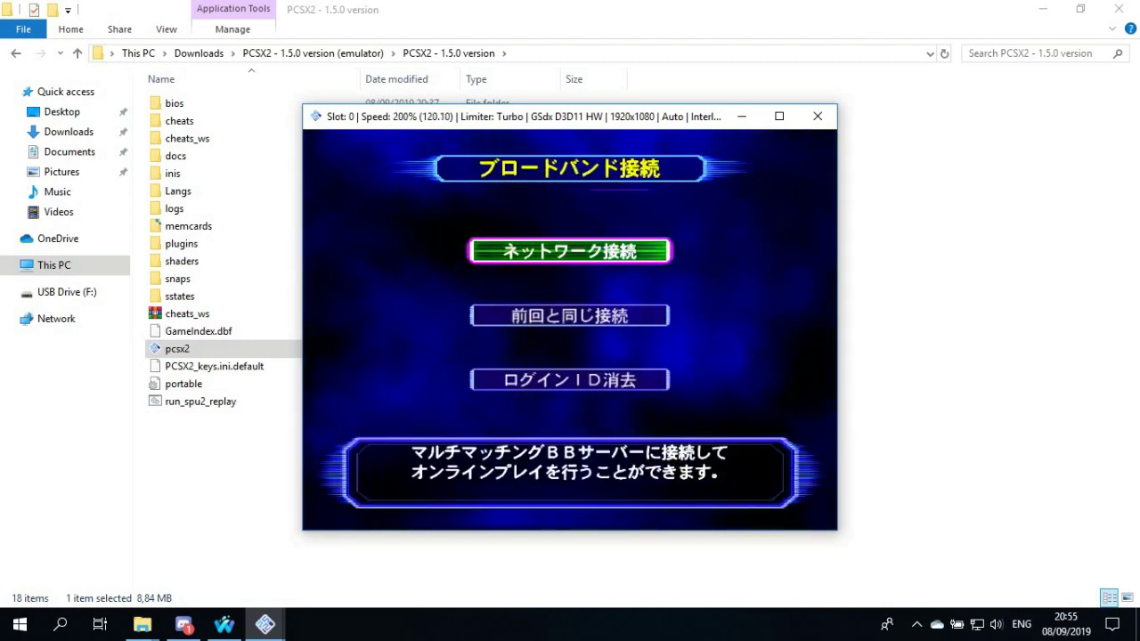
pyautogui.press('Return')
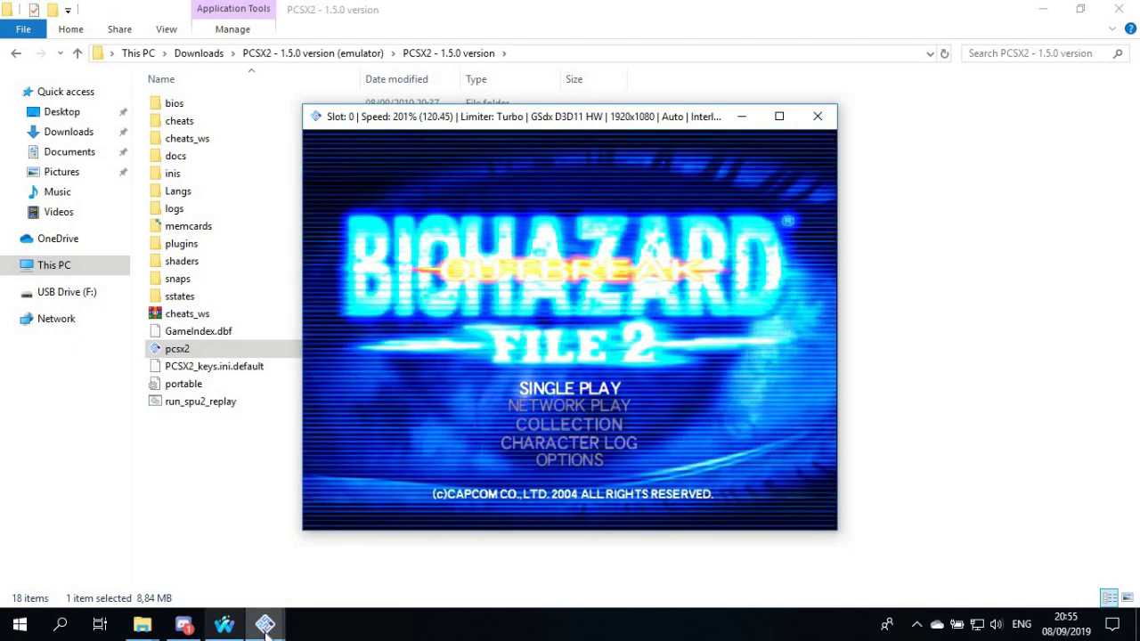
pyautogui.click(204, 591)
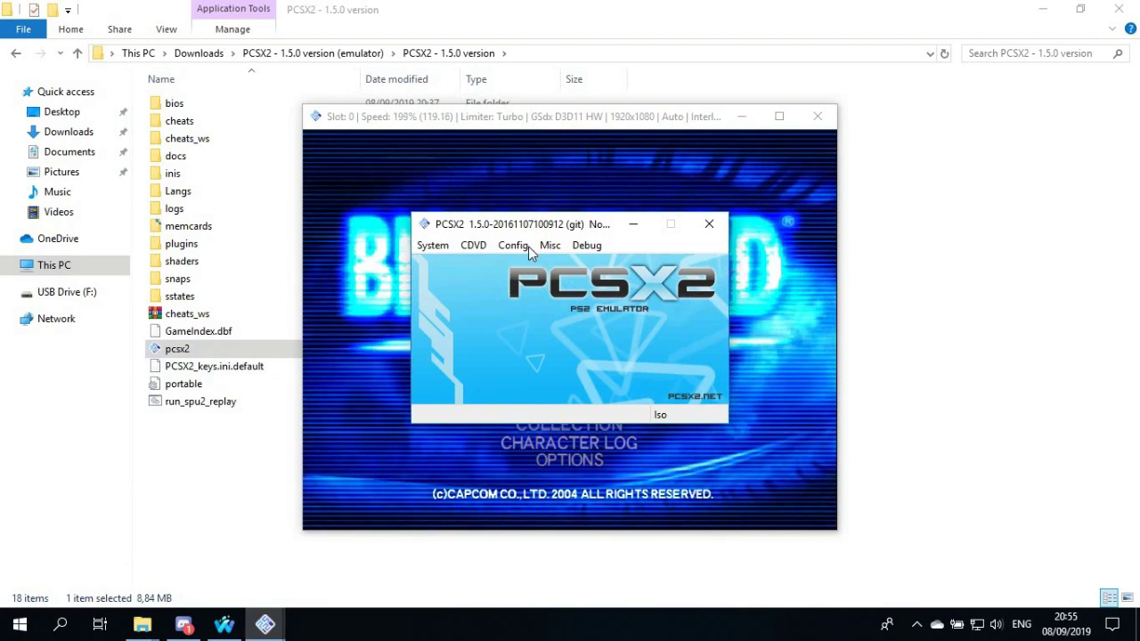
pyautogui.click(513, 245)
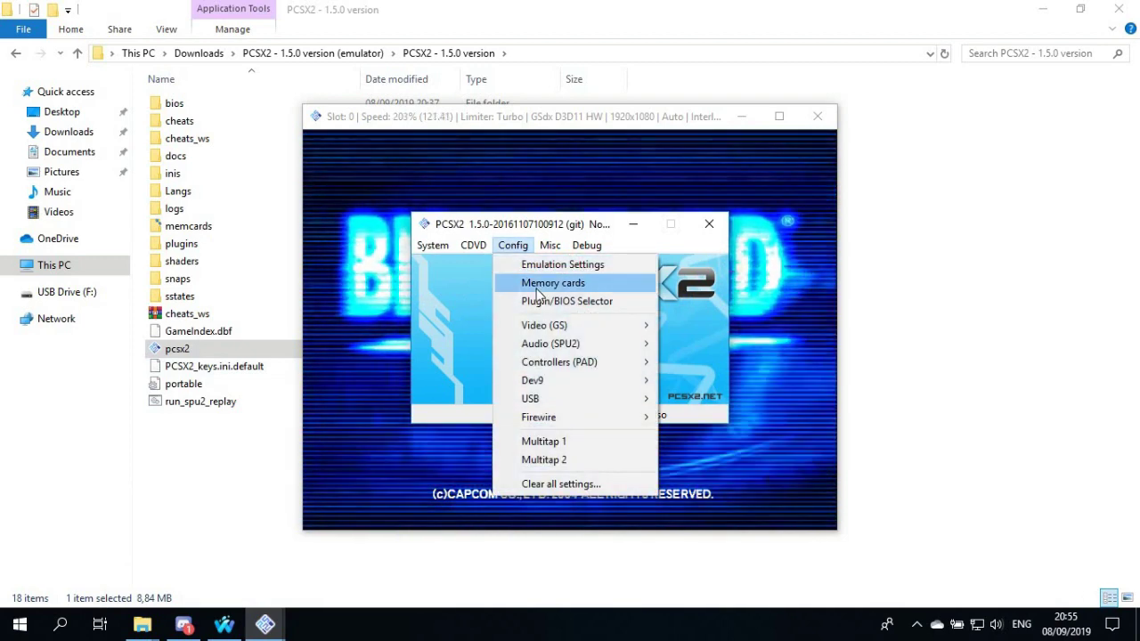
pyautogui.click(543, 283)
pyautogui.doubleClick(452, 253)
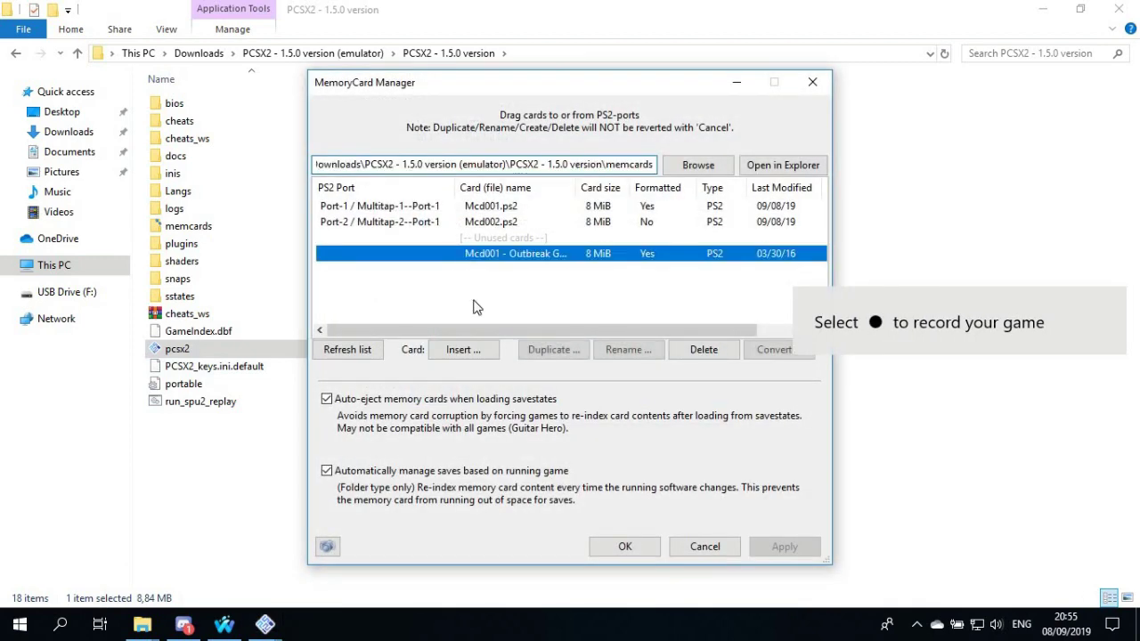
pyautogui.click(807, 264)
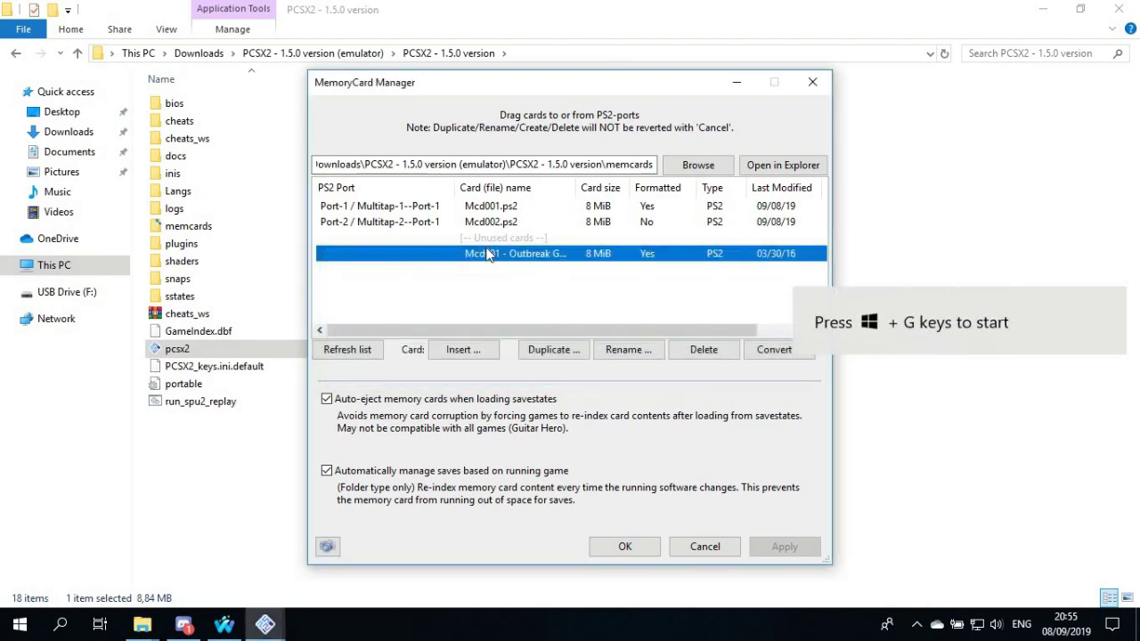
pyautogui.click(462, 349)
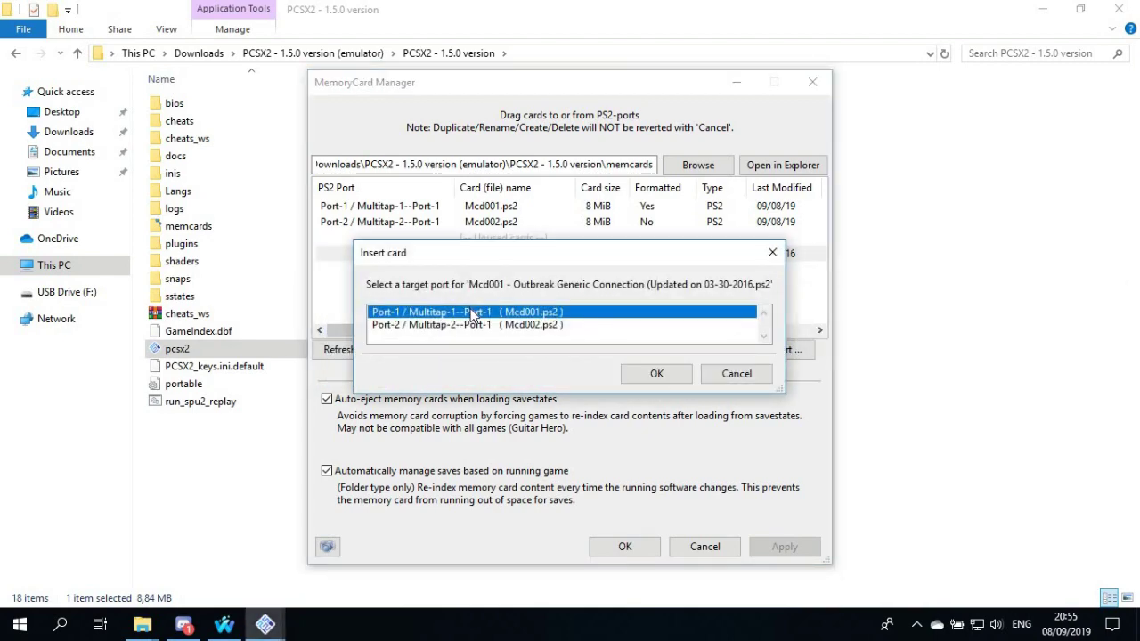
pyautogui.doubleClick(472, 314)
pyautogui.click(345, 352)
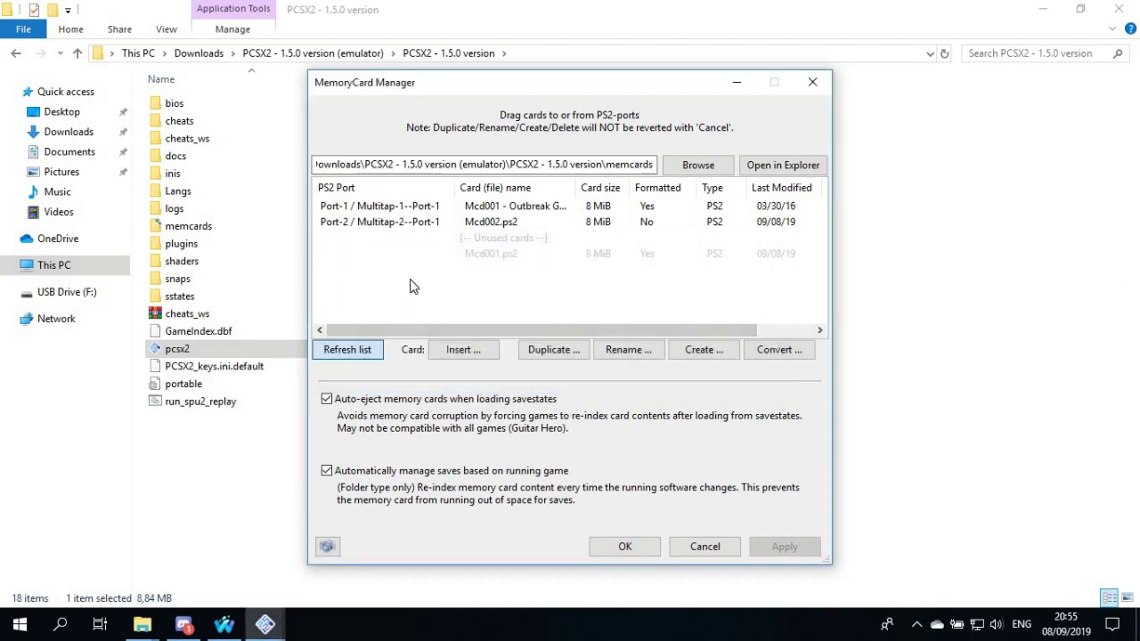
pyautogui.click(438, 253)
pyautogui.click(464, 349)
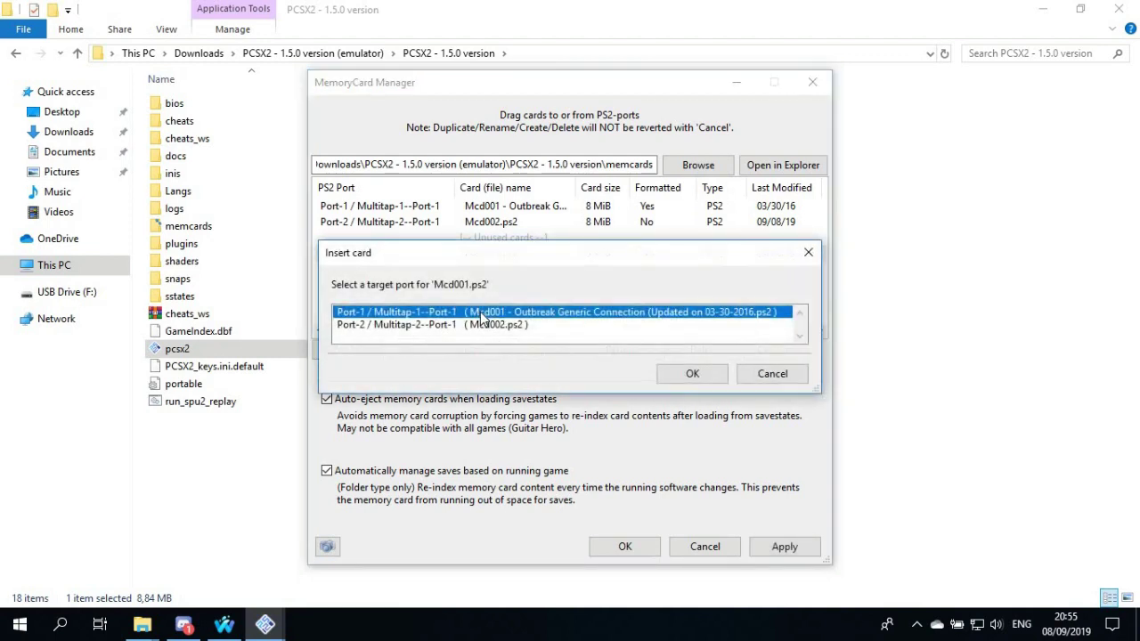
pyautogui.click(689, 376)
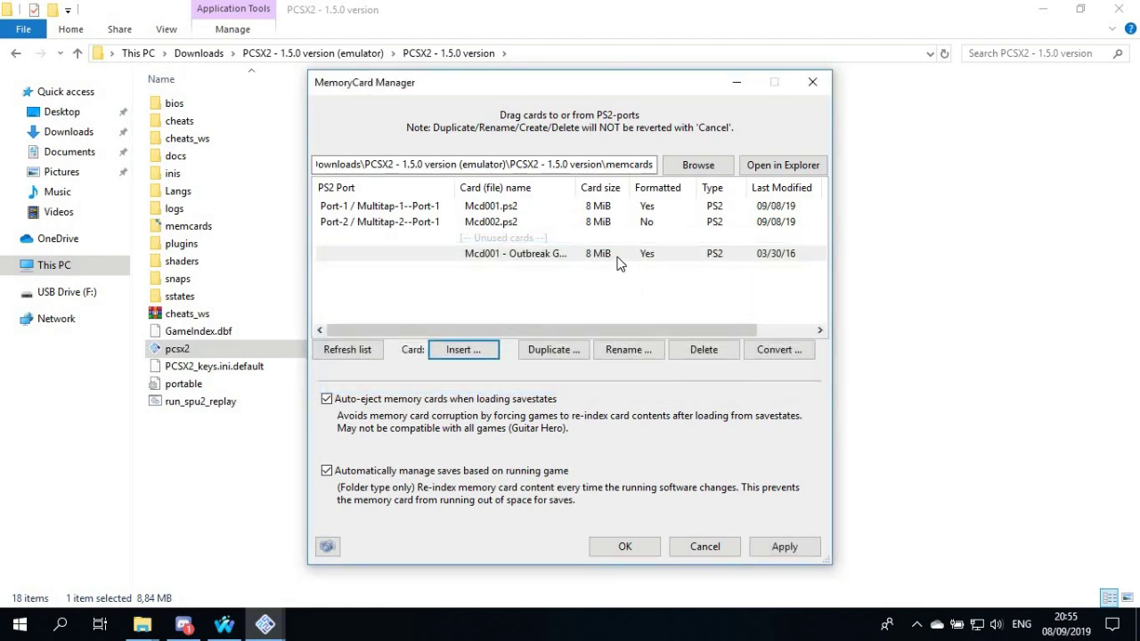
pyautogui.click(782, 544)
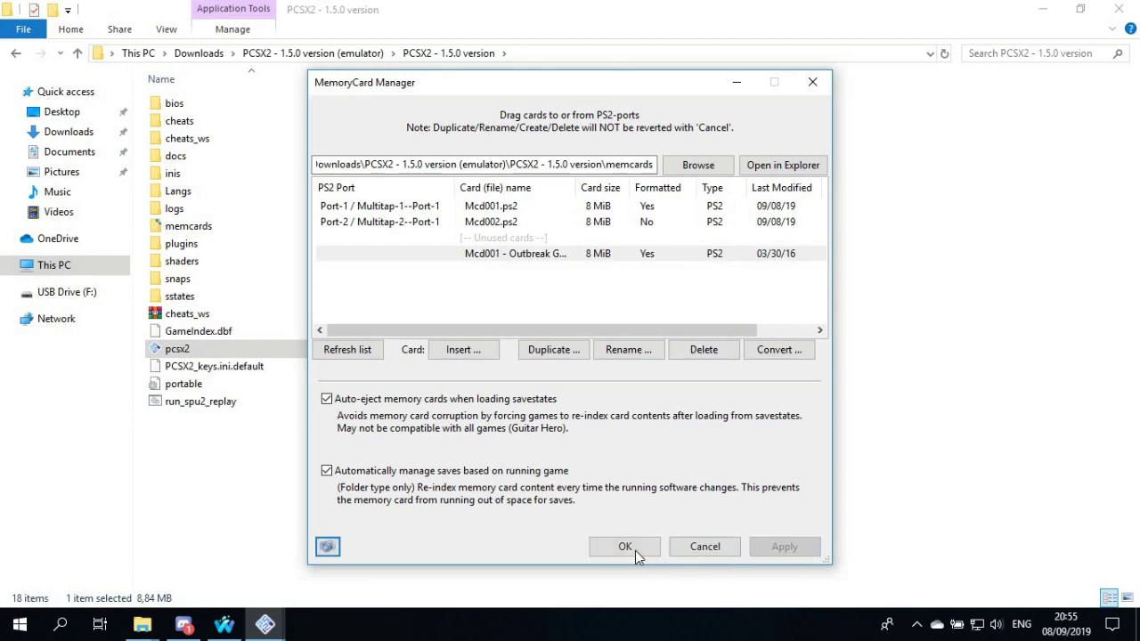
pyautogui.click(635, 550)
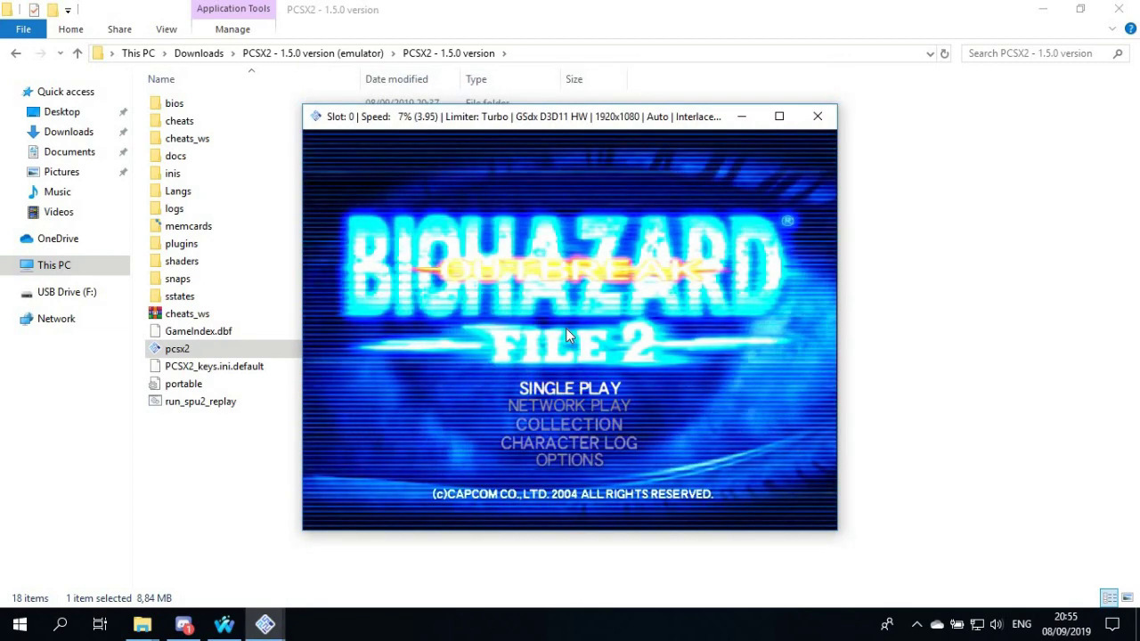
# Enter NETWORK PLAY, load the NET file to the broadband menu, then close the game window
pyautogui.press('Down')
pyautogui.press('Return')
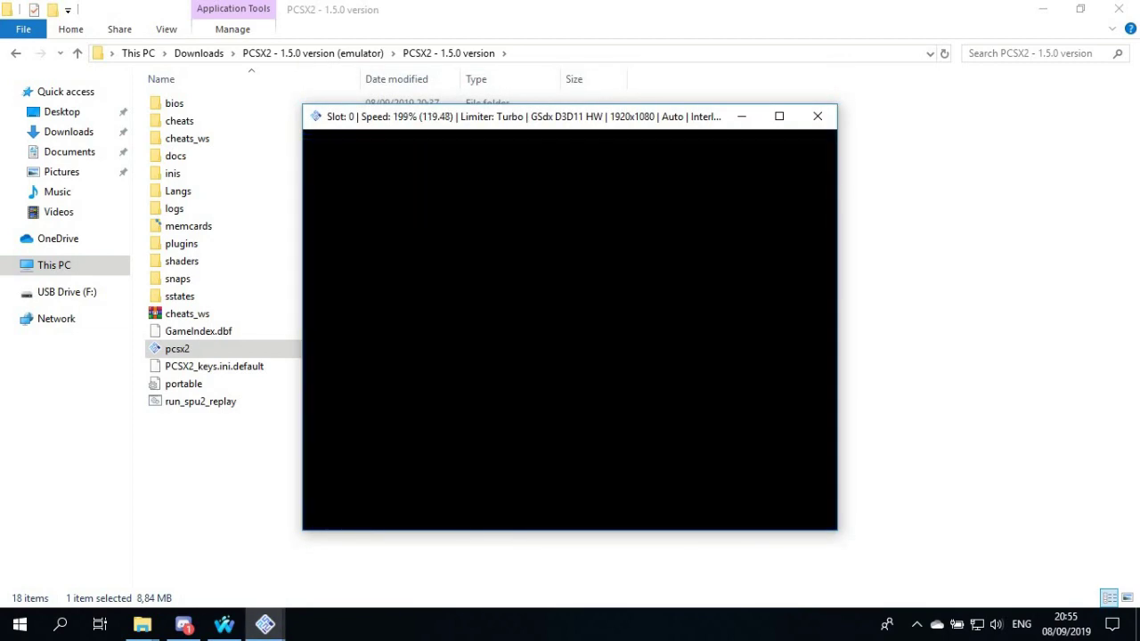
pyautogui.press('Return')
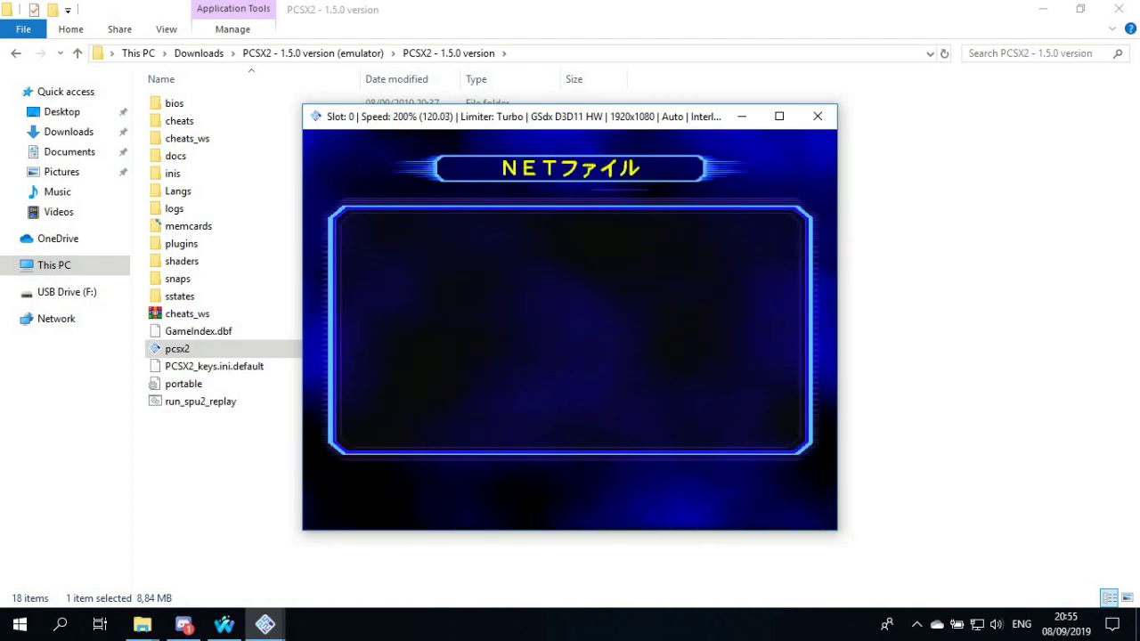
pyautogui.press('Return')
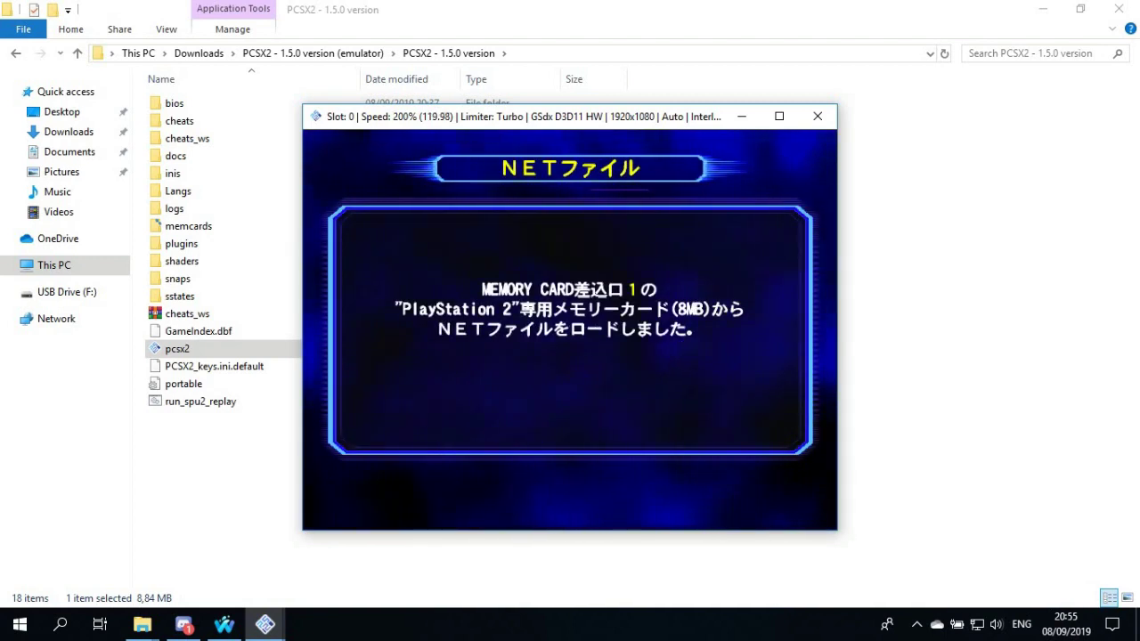
pyautogui.press('Return')
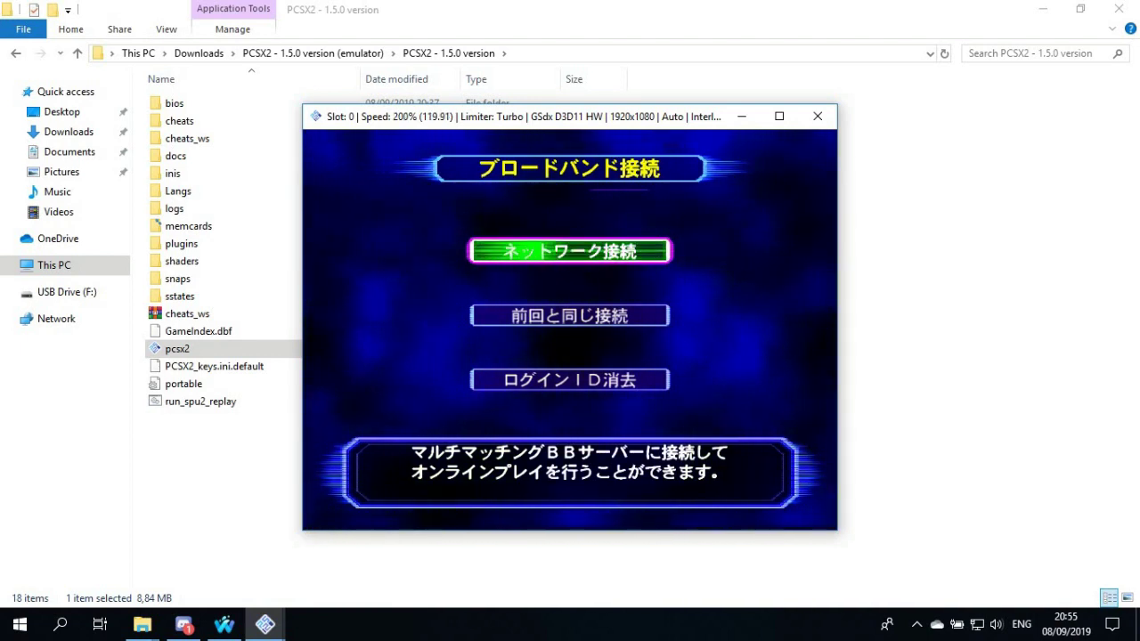
pyautogui.press('Escape')
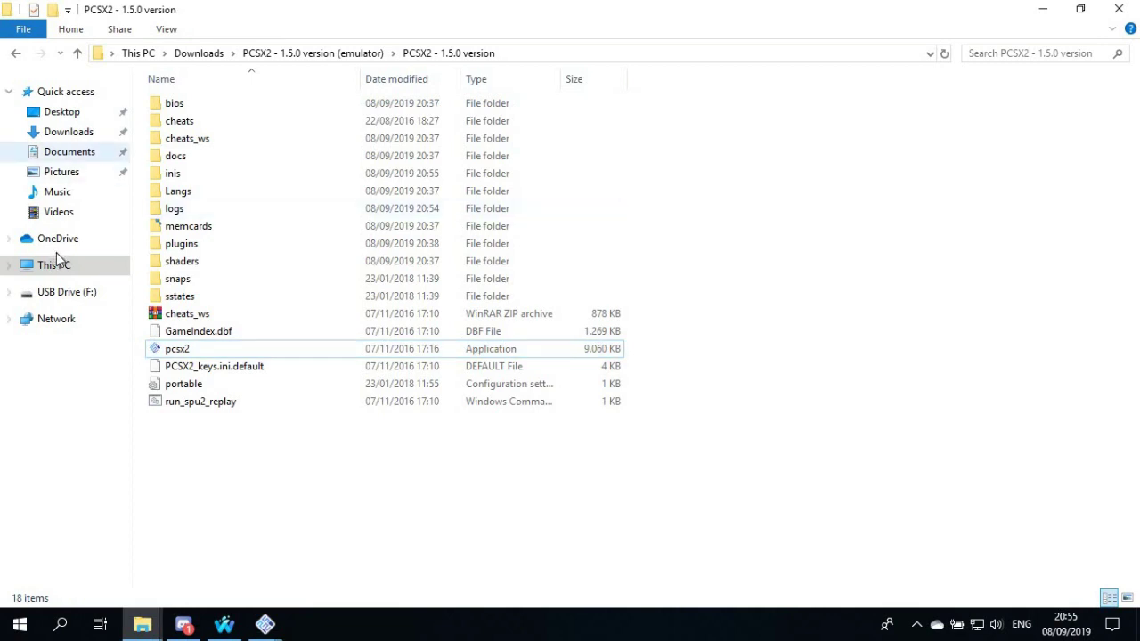
# Copy the Outbreak Generic Connection card from USB Drive F: > PS 2 > OUTBREAK ONLINE > MEMORY CARD PS 2
pyautogui.click(62, 293)
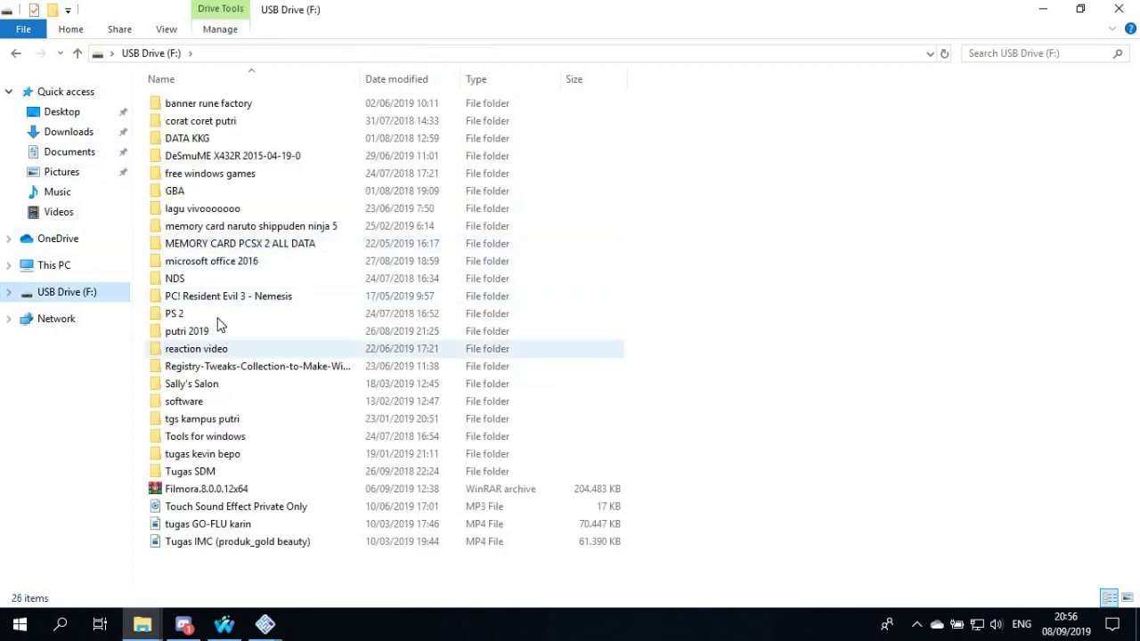
pyautogui.doubleClick(222, 313)
pyautogui.doubleClick(223, 104)
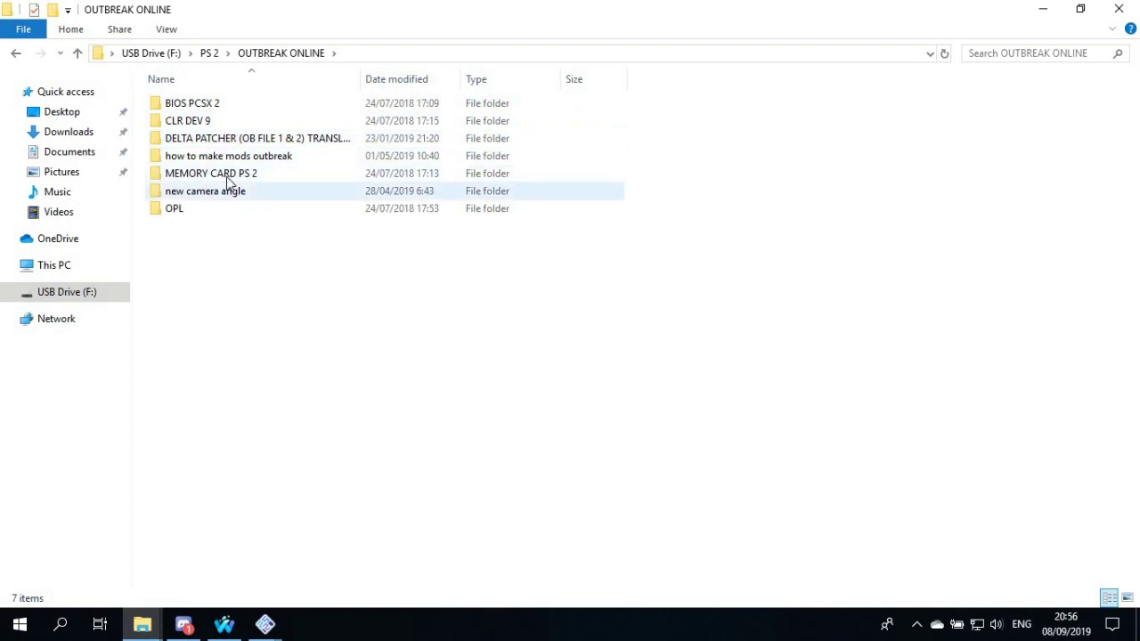
pyautogui.doubleClick(229, 175)
pyautogui.click(241, 111)
pyautogui.rightClick(241, 107)
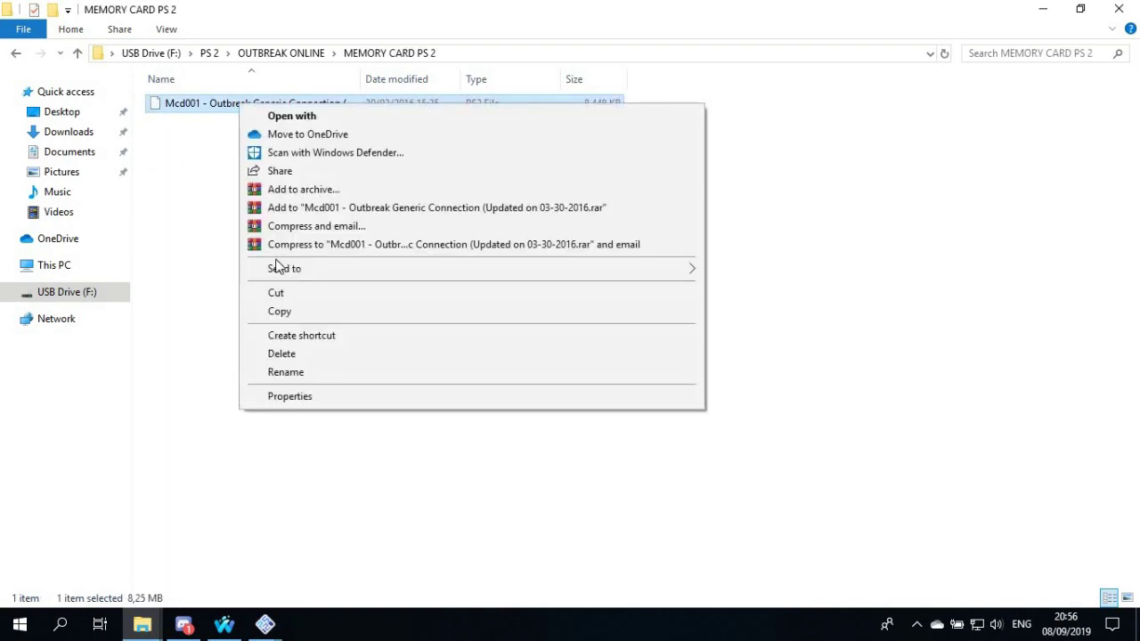
pyautogui.click(279, 311)
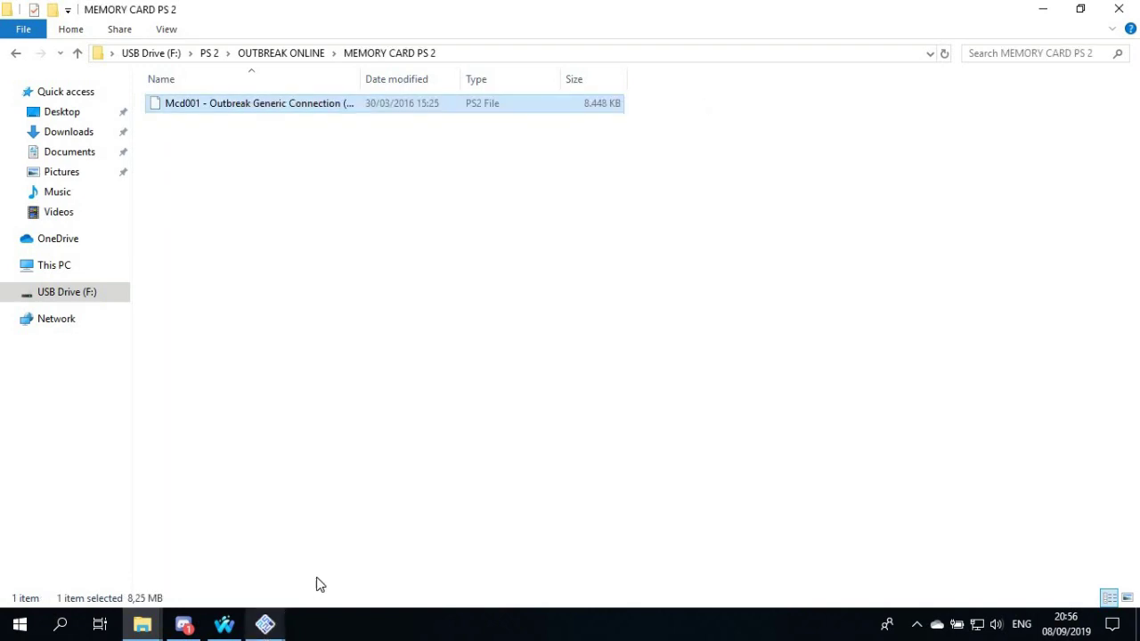
# Paste it into PCSX2's memcards folder, replacing the existing file, and close the folder
pyautogui.moveTo(265, 623)
pyautogui.click(232, 573)
pyautogui.click(517, 245)
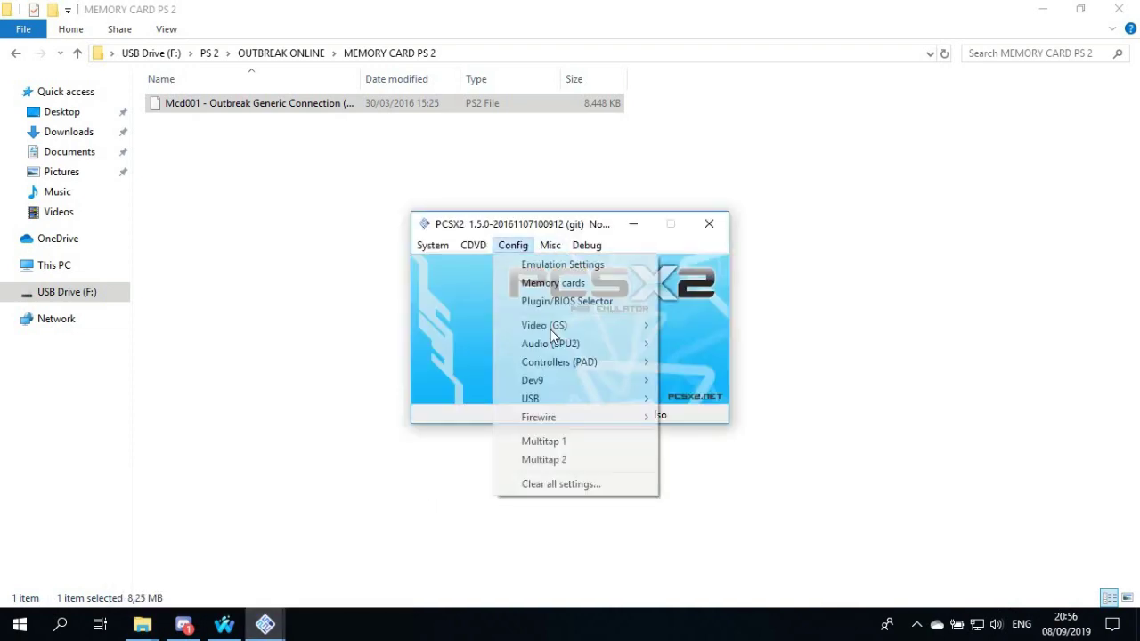
pyautogui.click(589, 283)
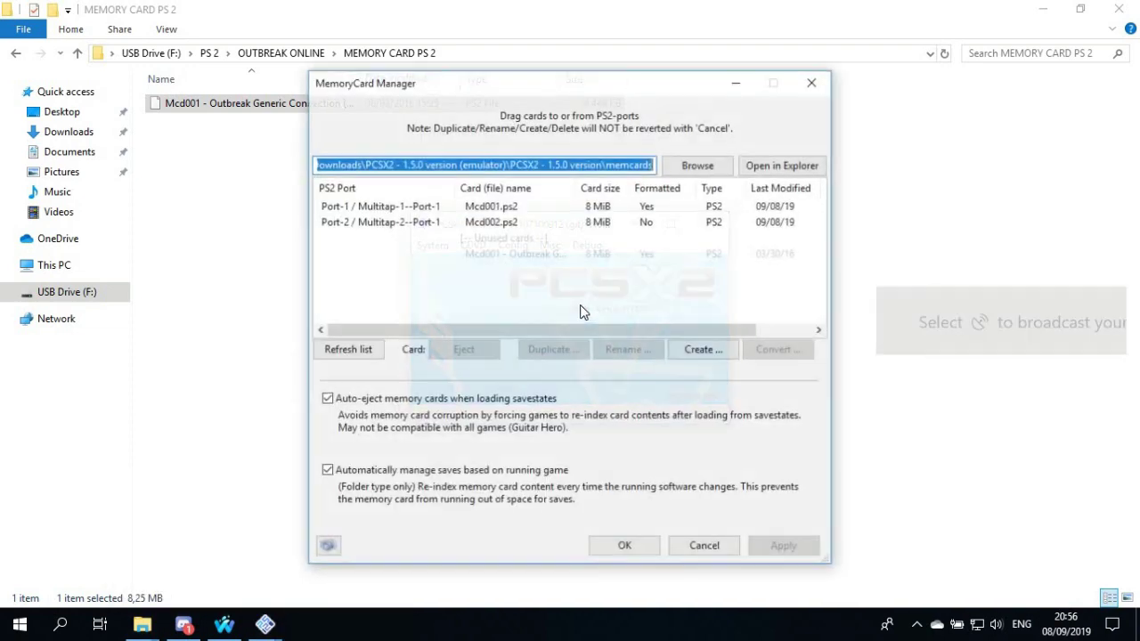
pyautogui.click(776, 172)
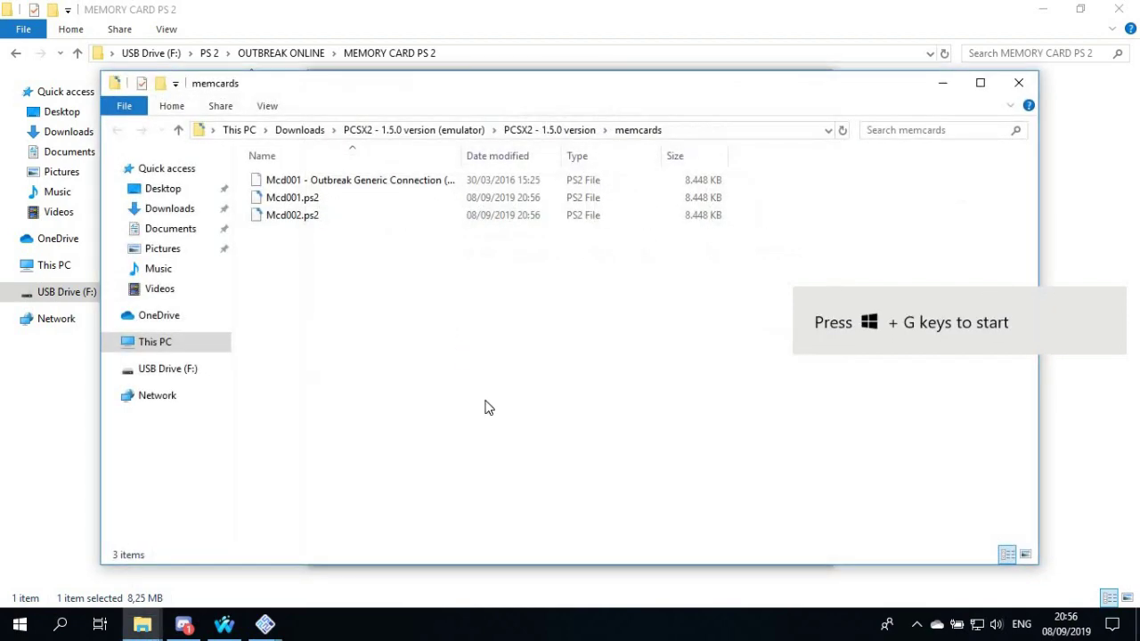
pyautogui.rightClick(486, 410)
pyautogui.click(481, 449)
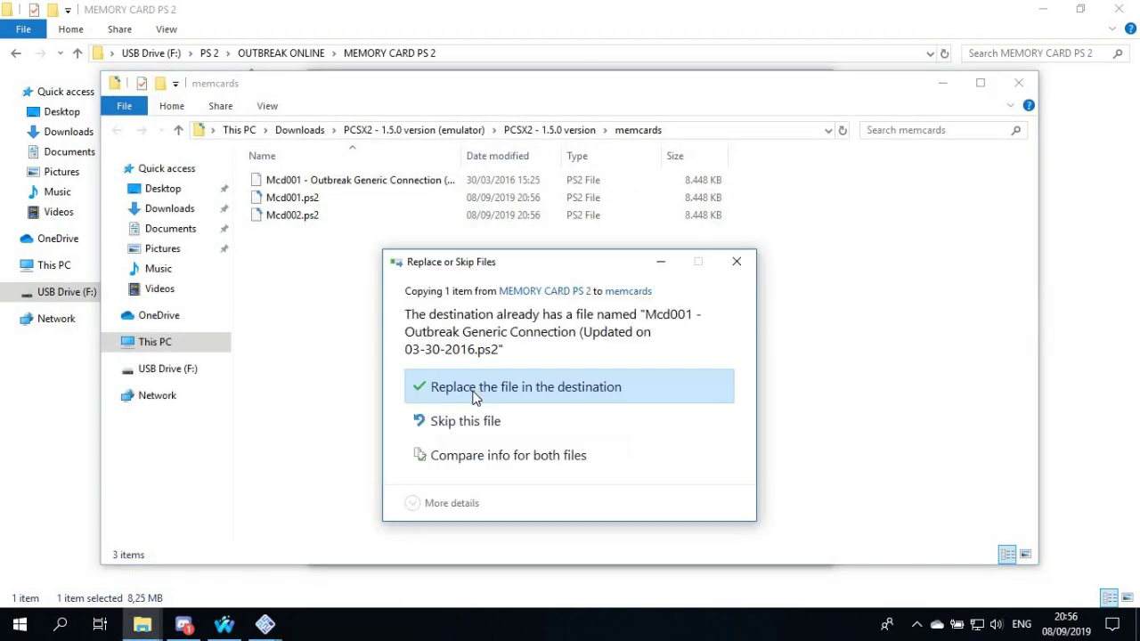
pyautogui.click(455, 374)
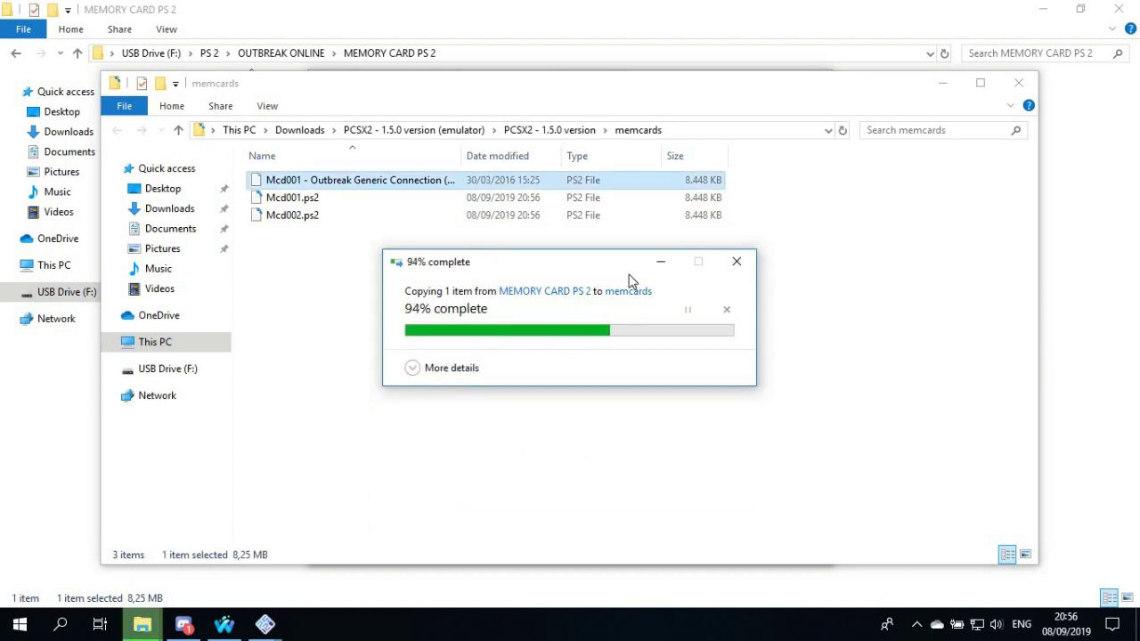
pyautogui.click(1018, 83)
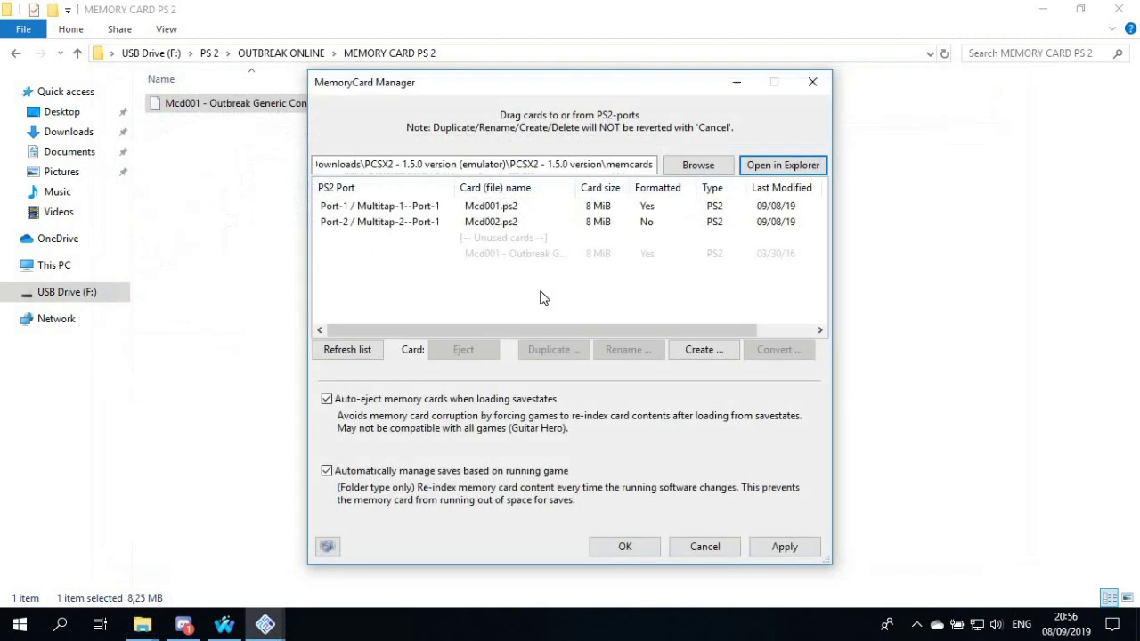
# Refresh the card list and insert the Outbreak Generic Connection card into Port-1
pyautogui.click(372, 346)
pyautogui.click(466, 254)
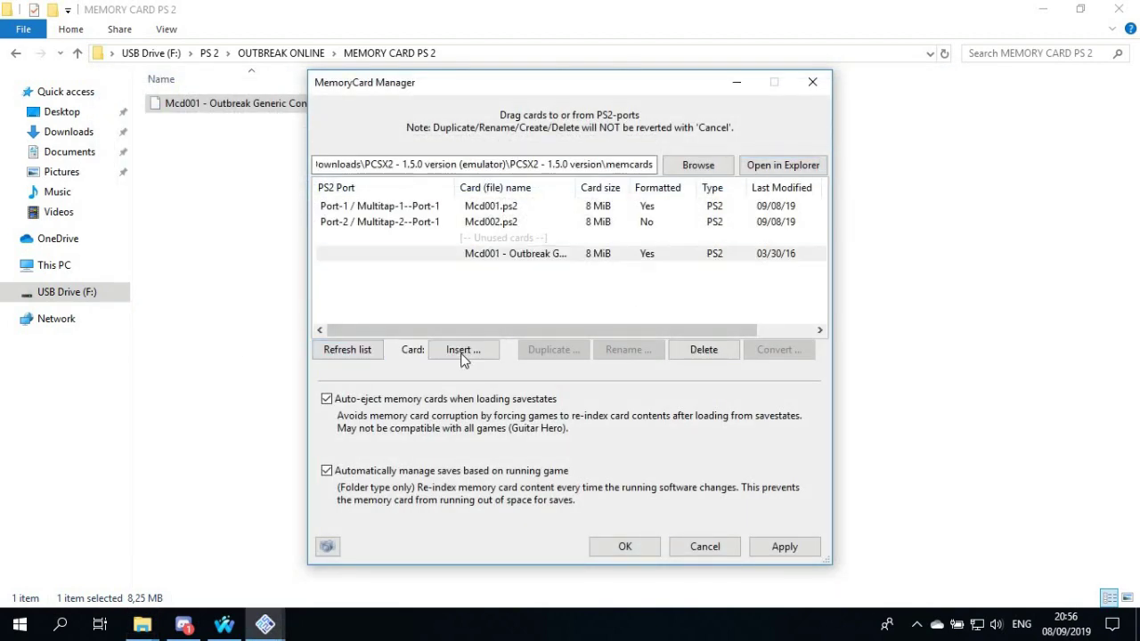
pyautogui.click(465, 351)
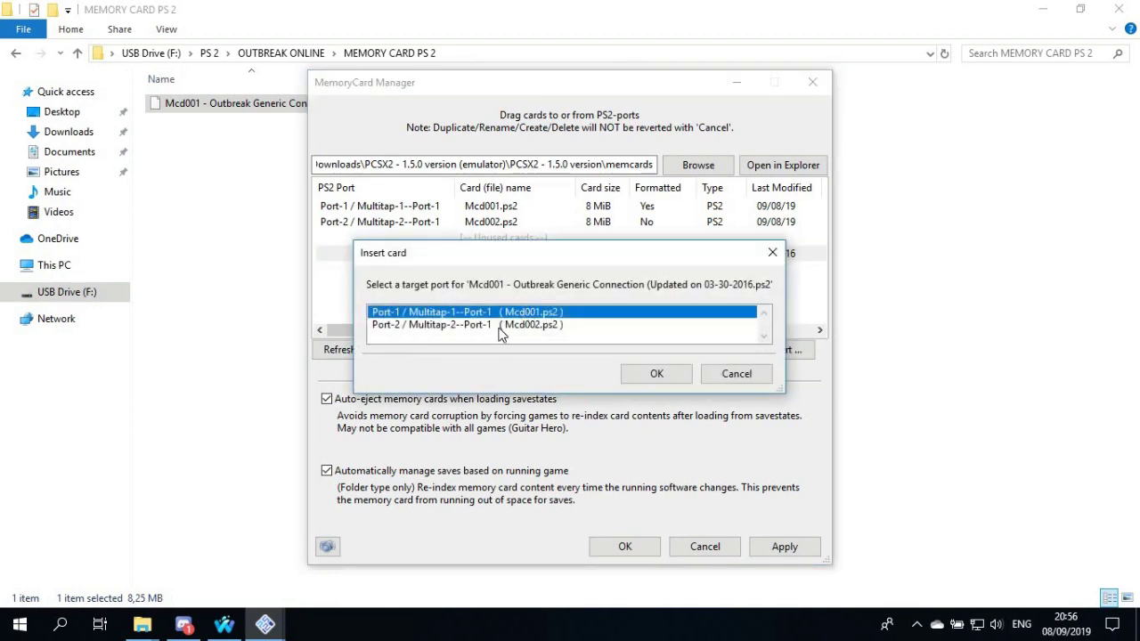
pyautogui.press('Return')
# Put Mcd001.ps2 back into Port-1, apply, and pick network connection in the game
pyautogui.click(351, 351)
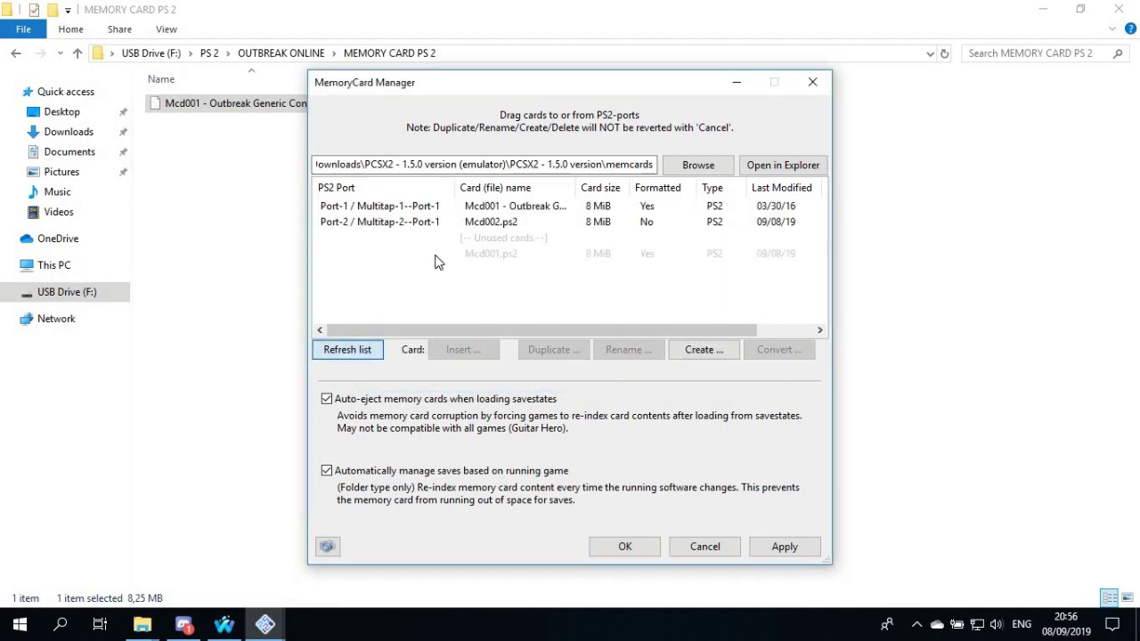
pyautogui.click(437, 257)
pyautogui.click(465, 350)
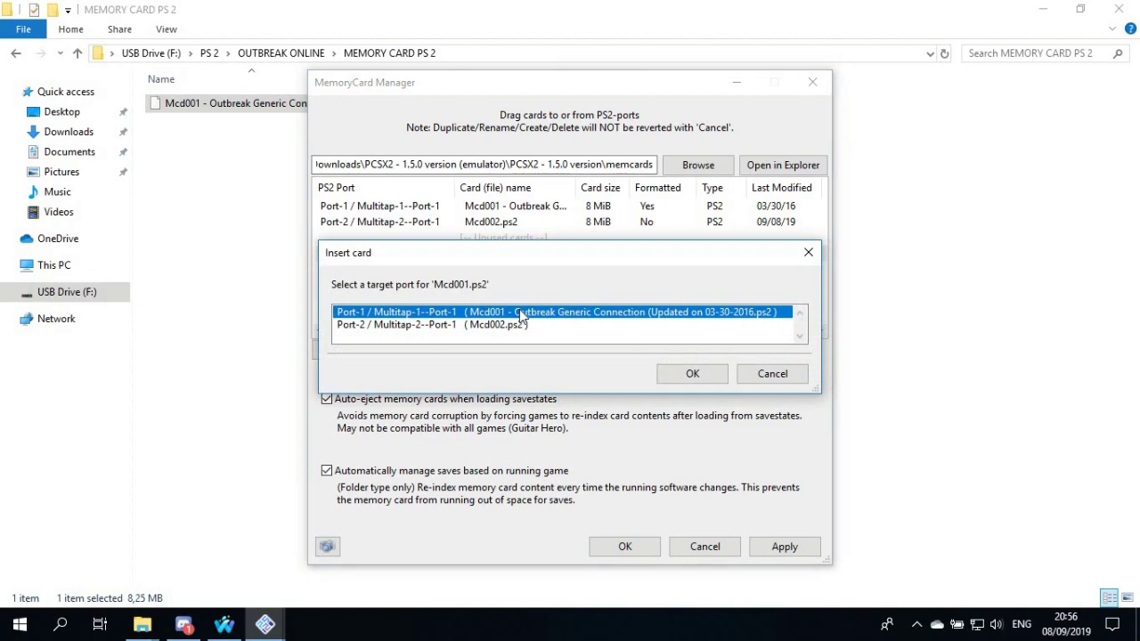
pyautogui.press('Return')
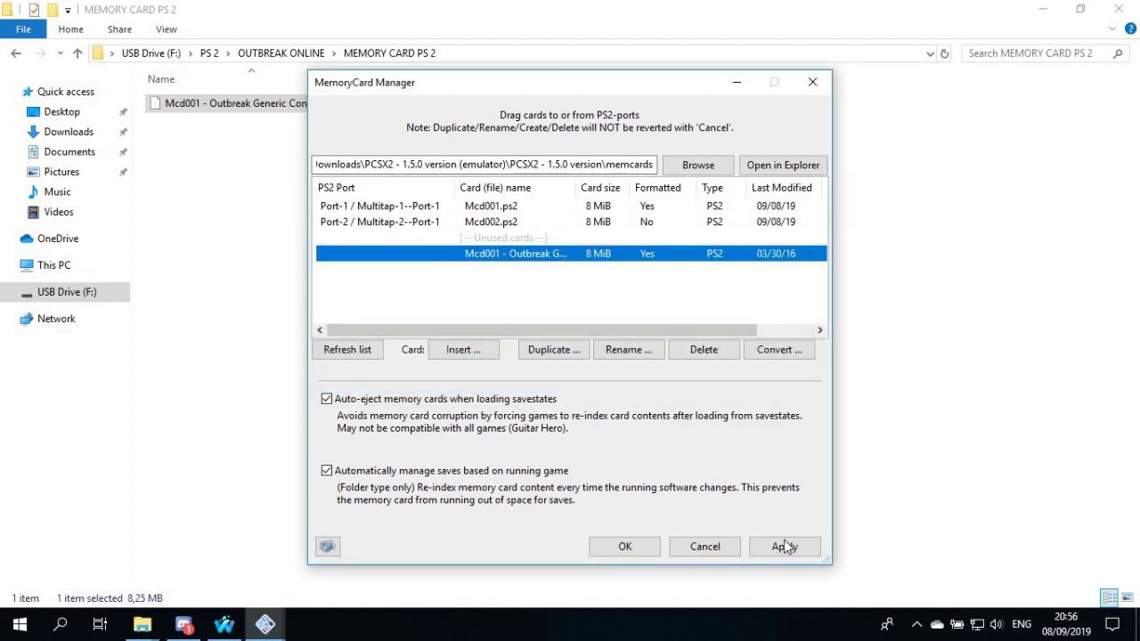
pyautogui.click(784, 546)
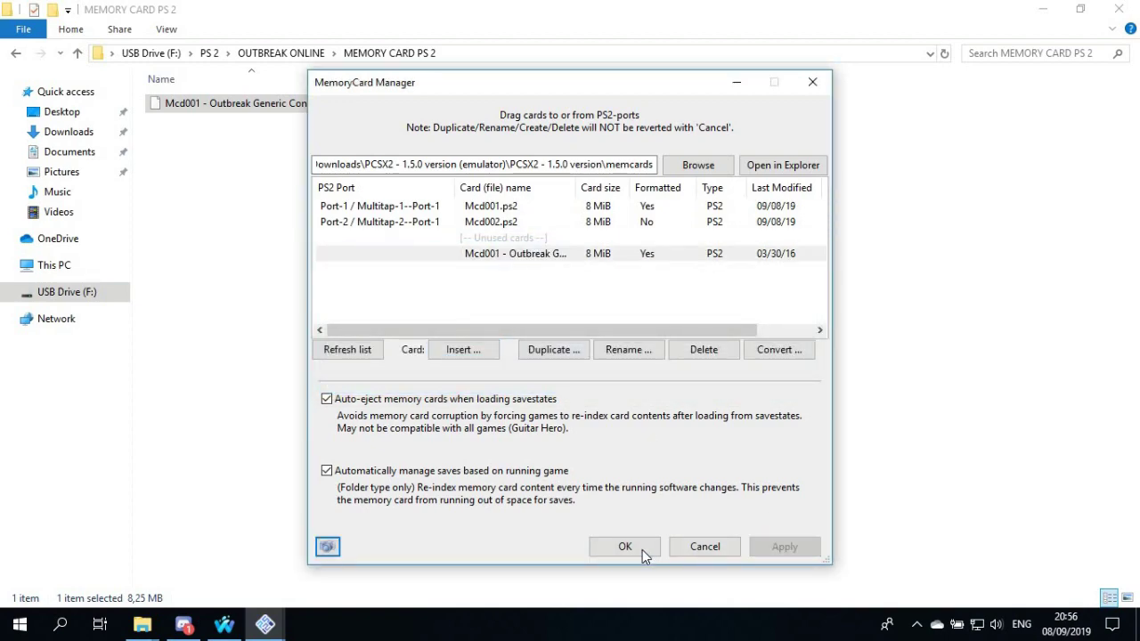
pyautogui.click(642, 549)
pyautogui.press('Return')
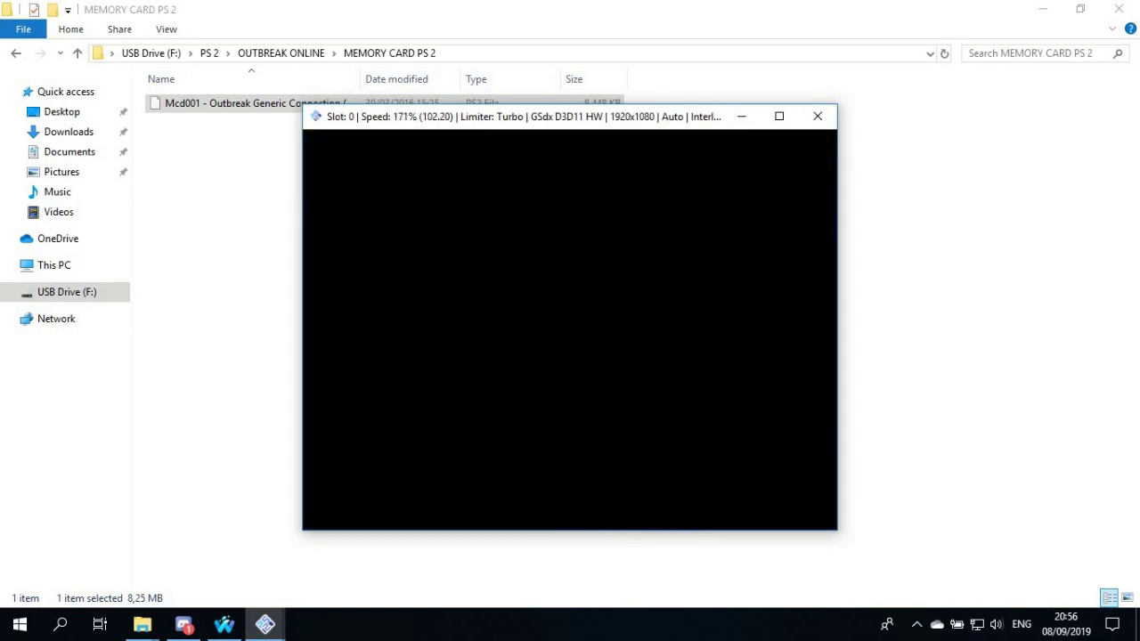
# Accept the CAUTION screen, load the NET file from slot 1, then close the game window
pyautogui.press('Down')
pyautogui.press('Return')
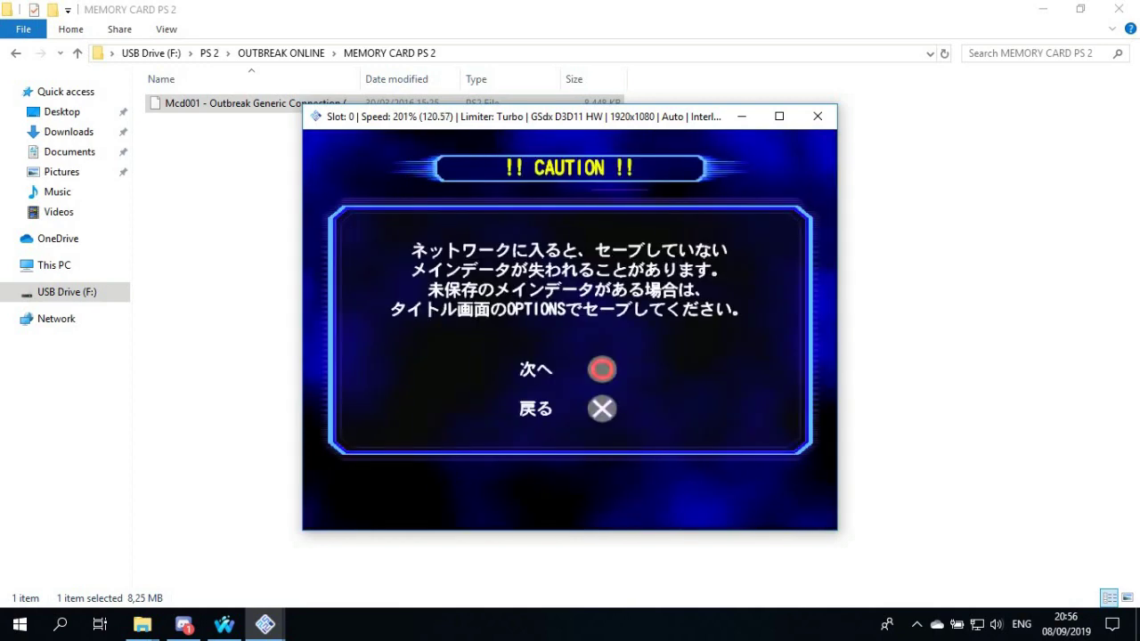
pyautogui.press('Return')
pyautogui.press('Return')
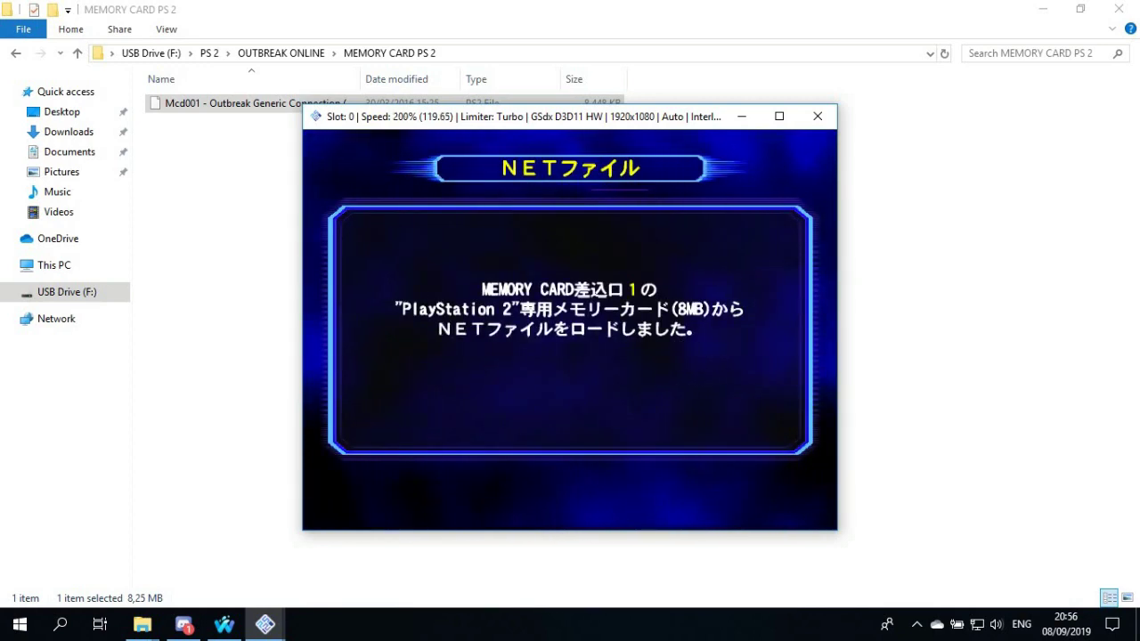
pyautogui.press('Return')
pyautogui.press('Return')
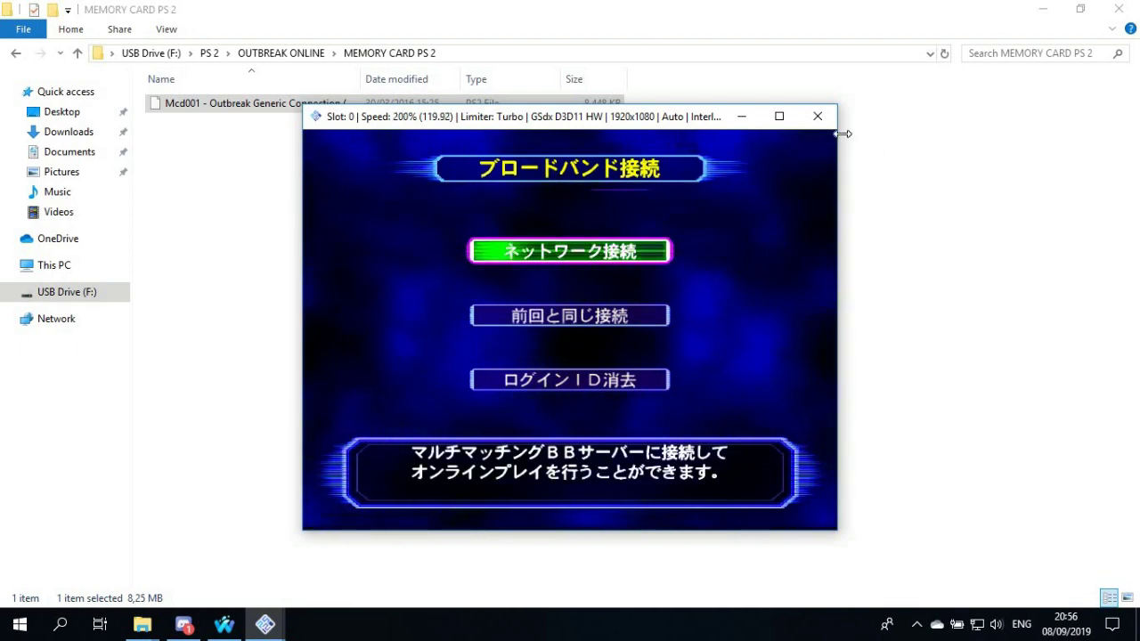
pyautogui.click(819, 119)
# Insert the Outbreak Generic Connection card into Port-1 in the memory card manager
pyautogui.click(506, 250)
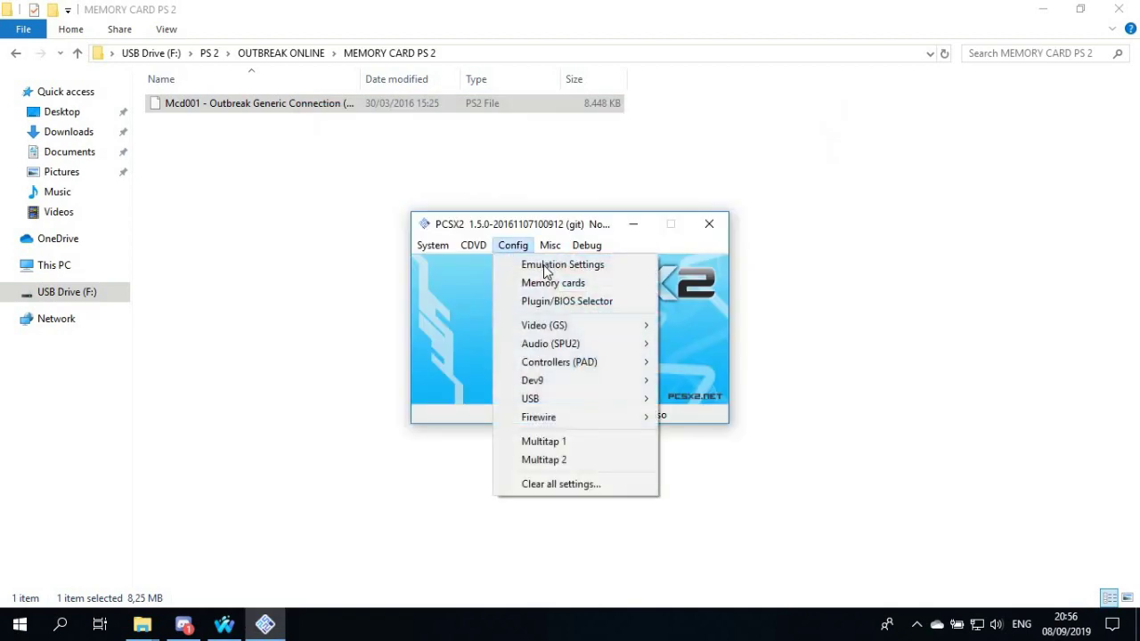
pyautogui.click(545, 285)
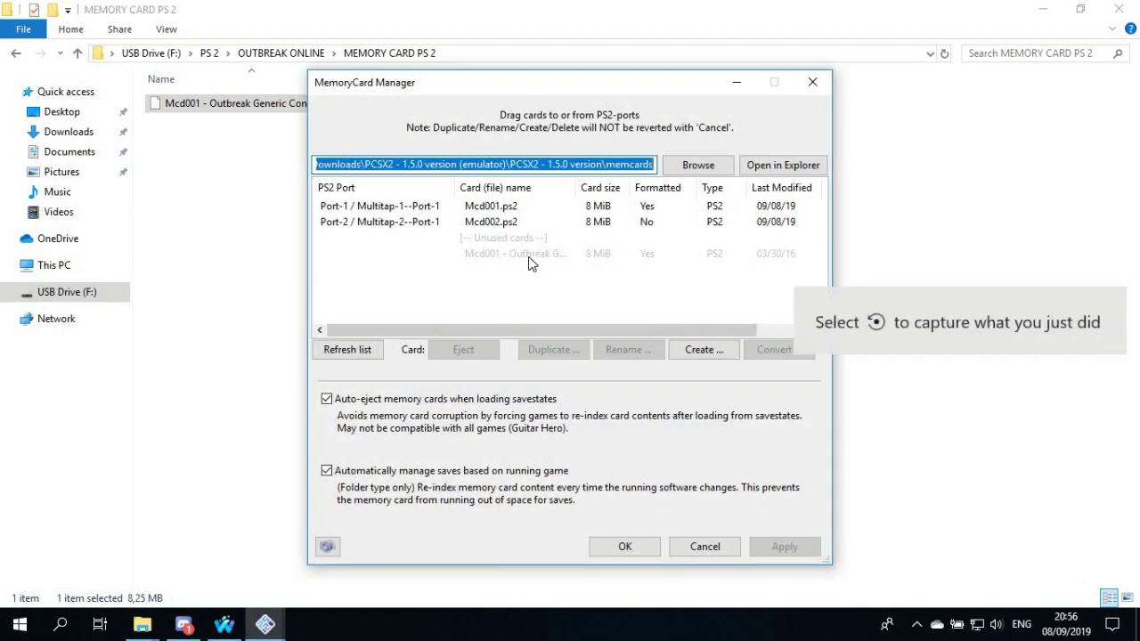
pyautogui.click(499, 253)
pyautogui.click(477, 350)
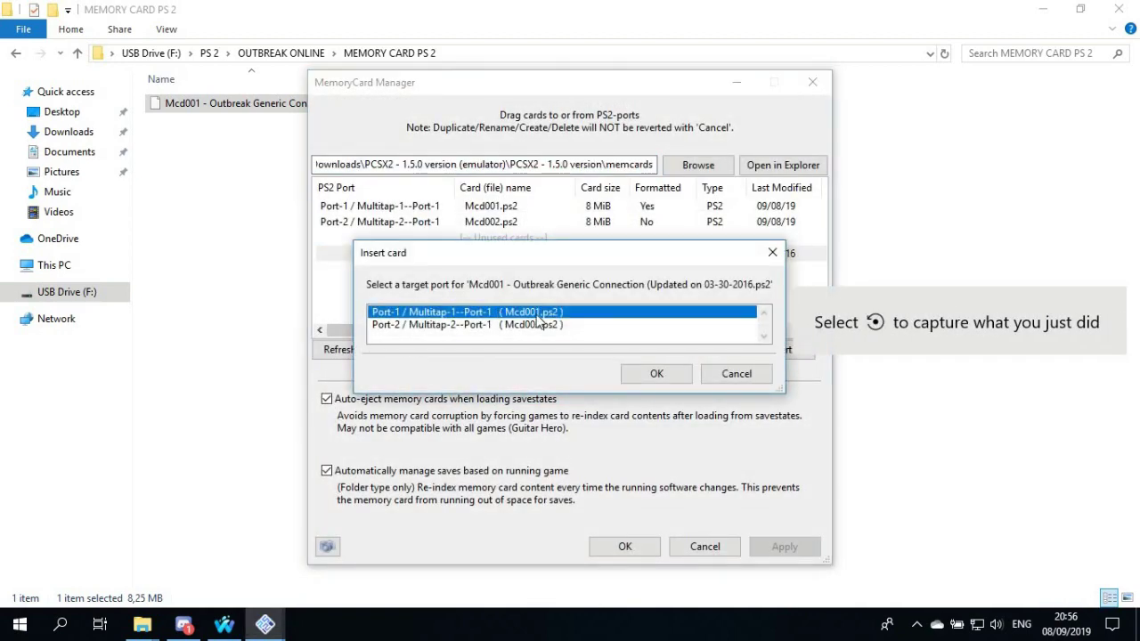
pyautogui.click(656, 374)
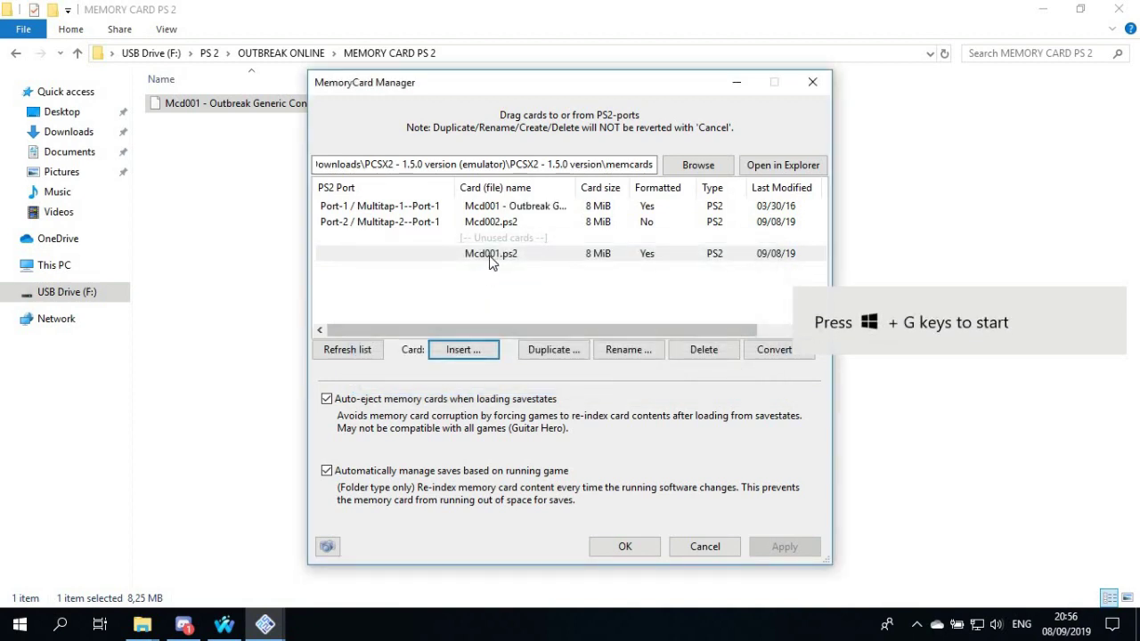
pyautogui.click(492, 256)
pyautogui.click(519, 207)
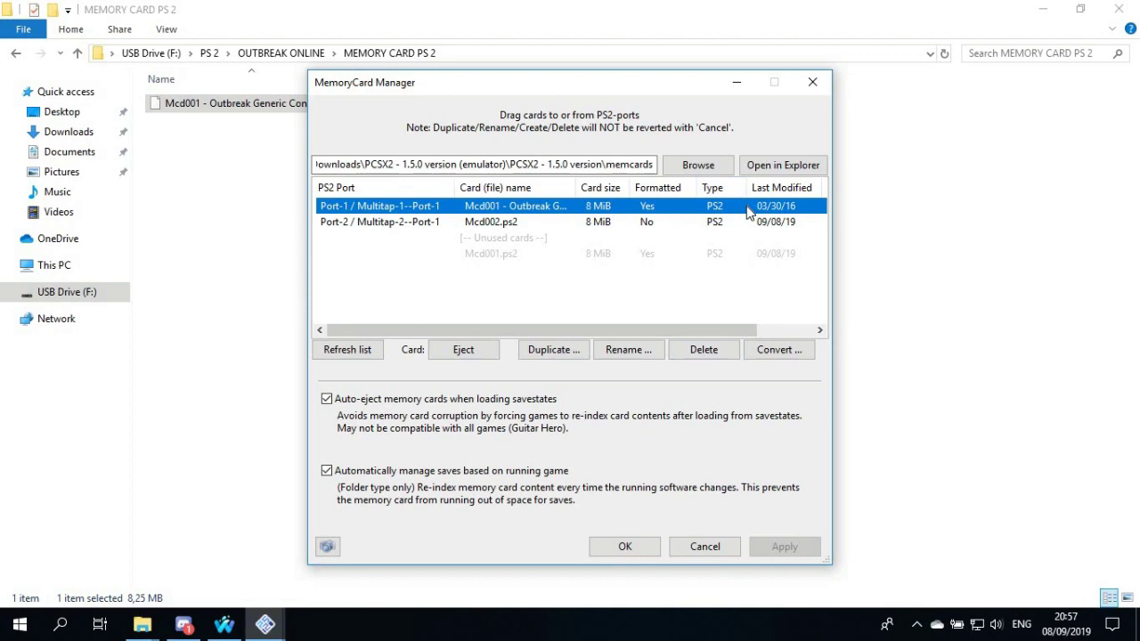
# Refresh the list, apply the card changes, and choose Reboot CDVD (fast)
pyautogui.click(359, 352)
pyautogui.click(371, 352)
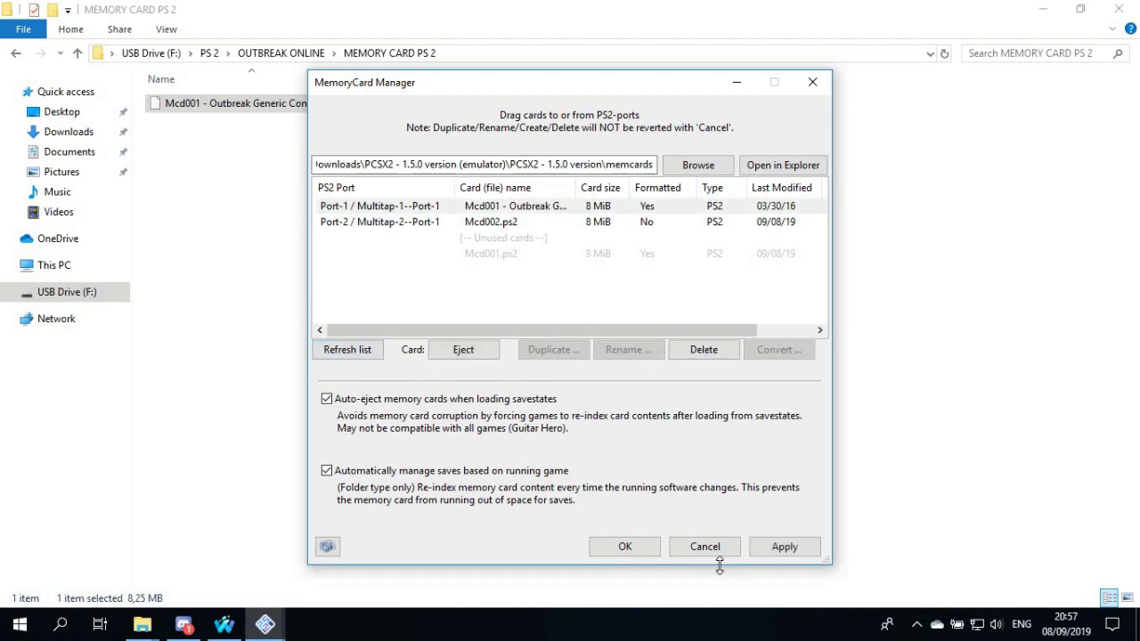
pyautogui.click(774, 551)
pyautogui.click(613, 545)
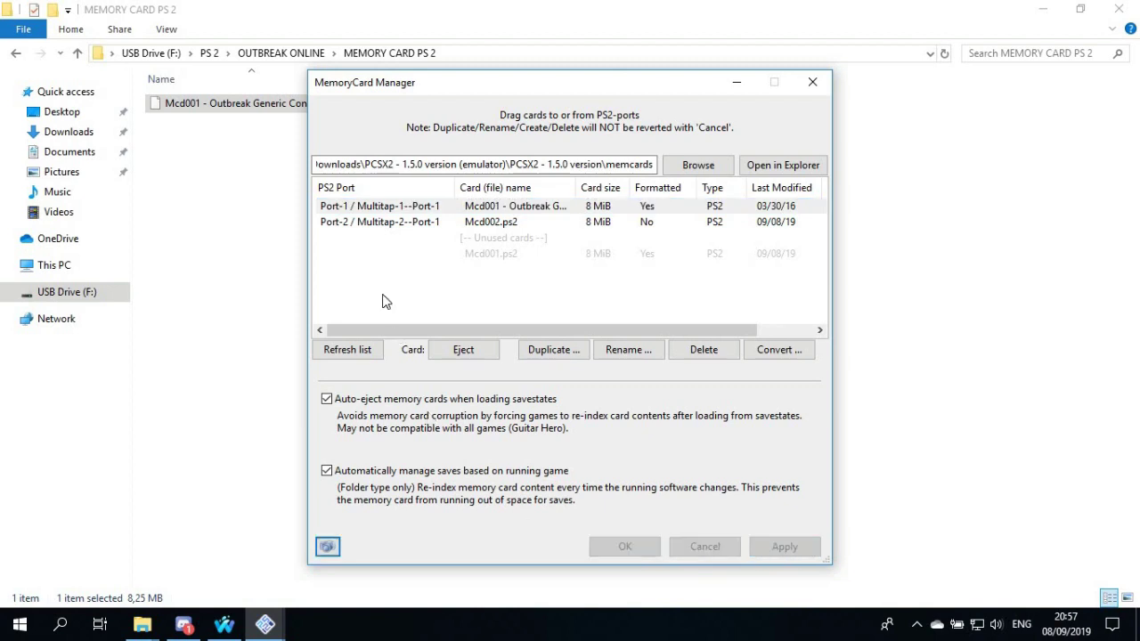
pyautogui.click(448, 282)
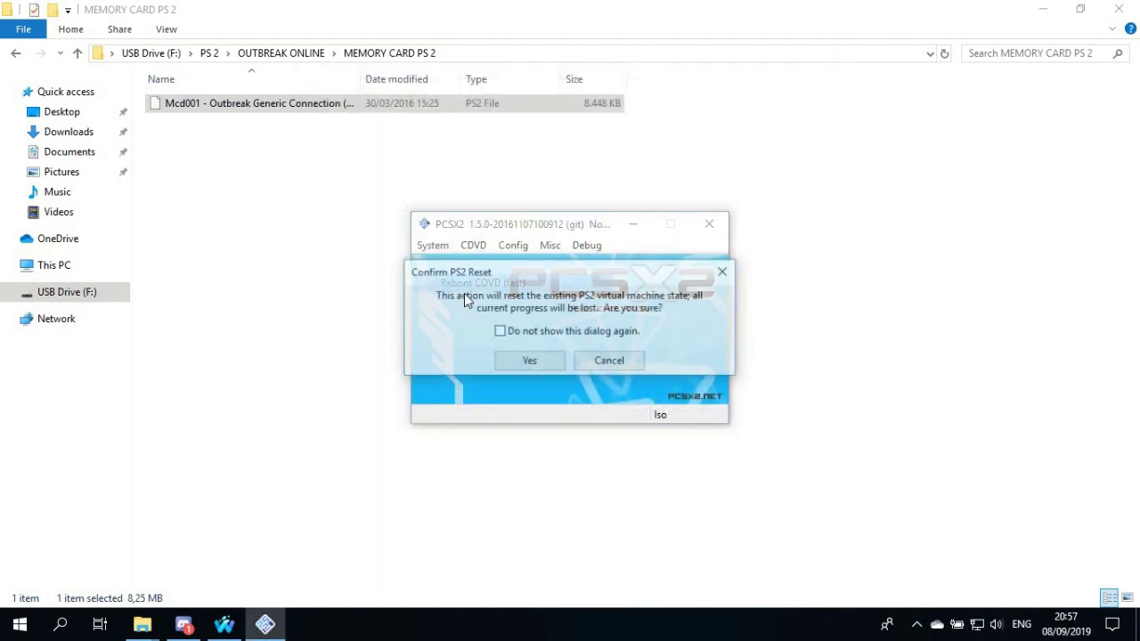
# Reset the PS2, start the game, and load the NET file through NETWORK PLAY
pyautogui.click(528, 365)
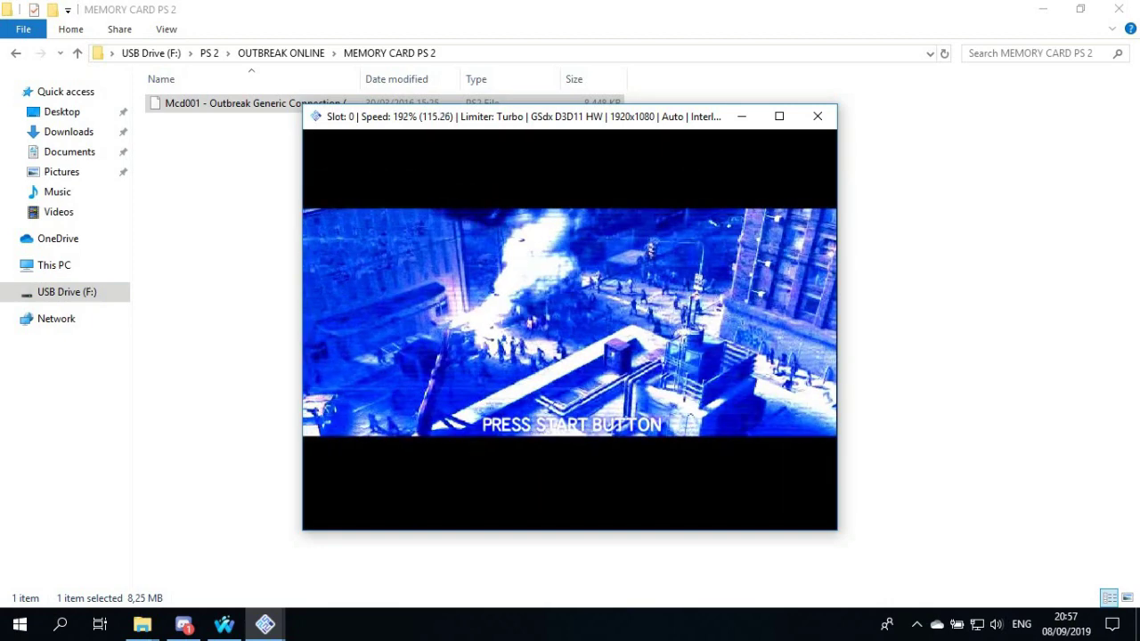
pyautogui.press('Return')
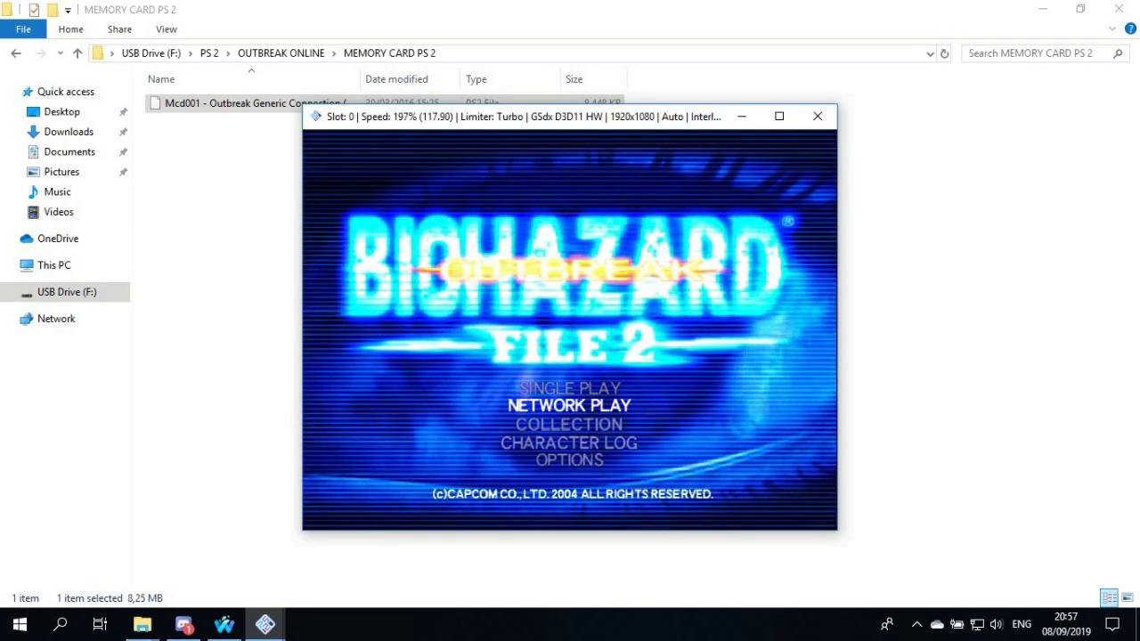
pyautogui.press('Return')
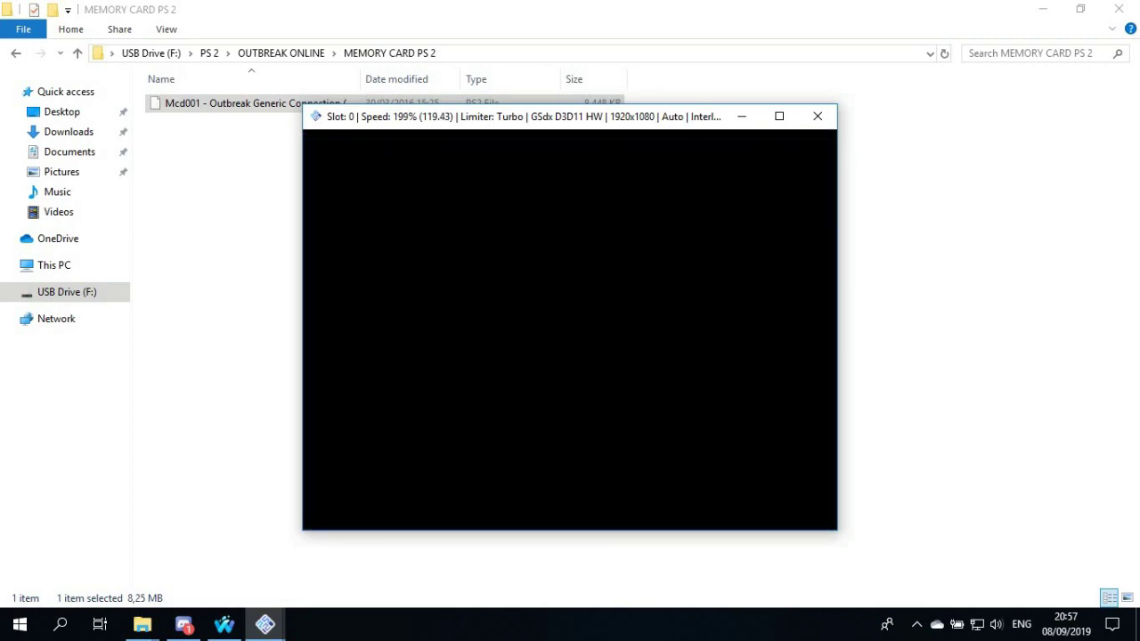
pyautogui.press('Return')
pyautogui.press('Return')
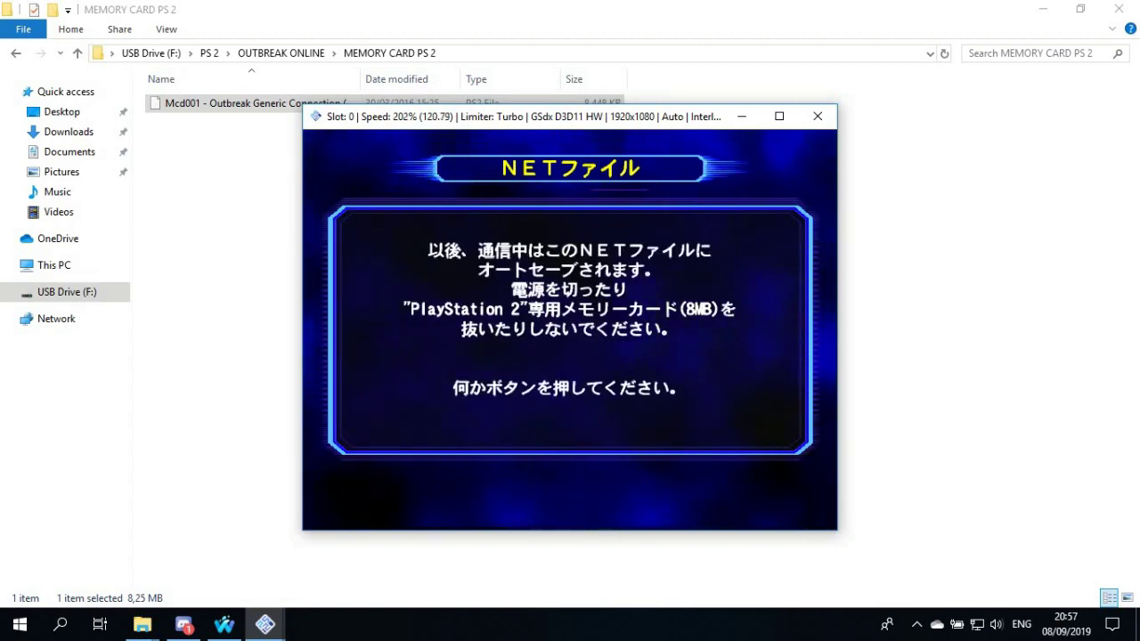
pyautogui.press('Return')
# Choose 前回と同じ接続 (previous connection settings) and accept the terms
pyautogui.press('Up')
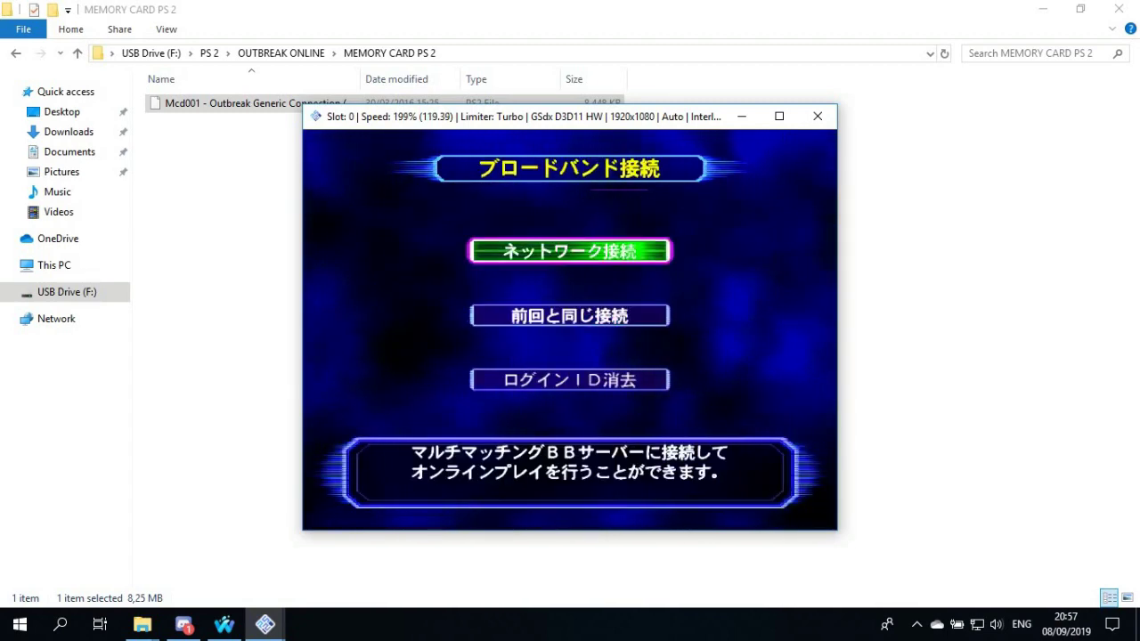
pyautogui.press('Down')
pyautogui.press('Return')
pyautogui.press('Up')
pyautogui.press('Return')
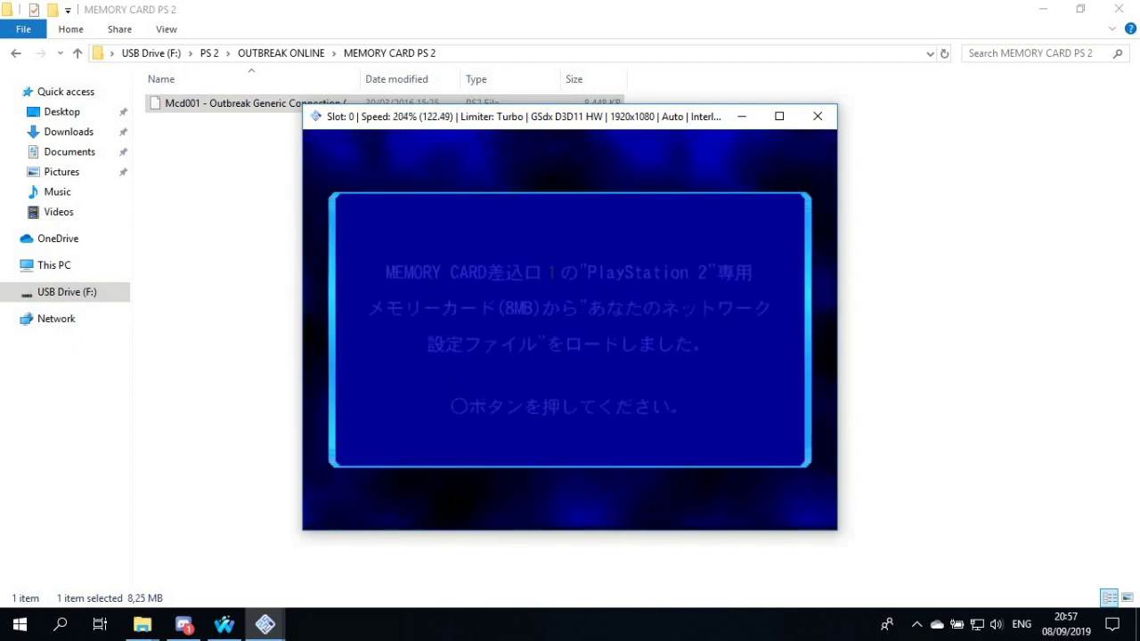
# Confirm the network settings, reach the ID field at normal speed, and switch to Waterfox
pyautogui.press('Return')
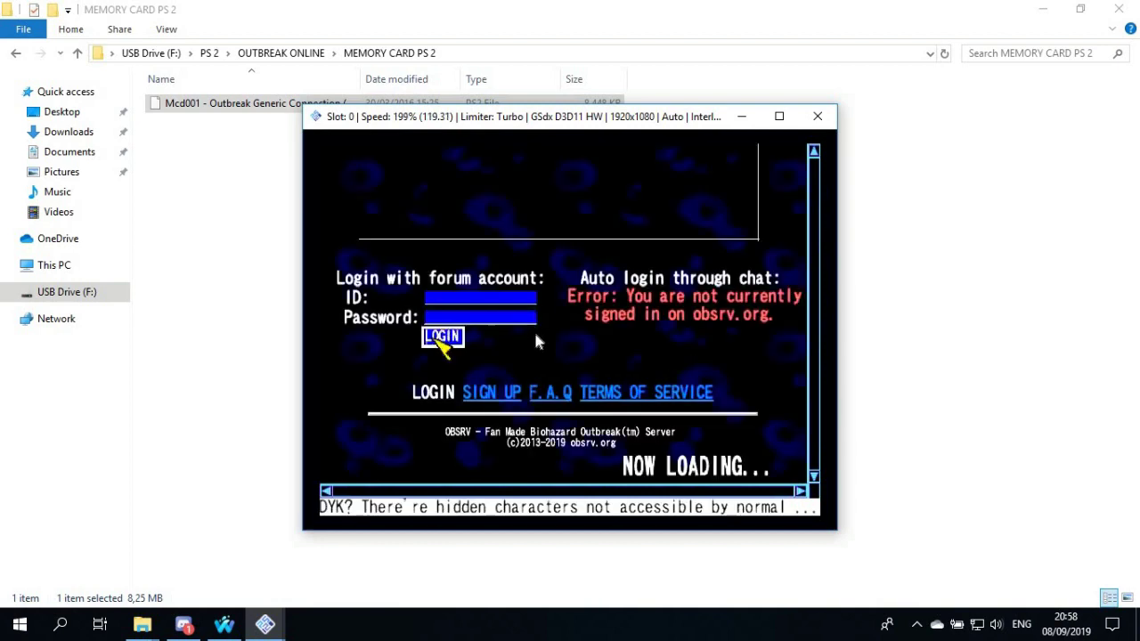
pyautogui.press('Up')
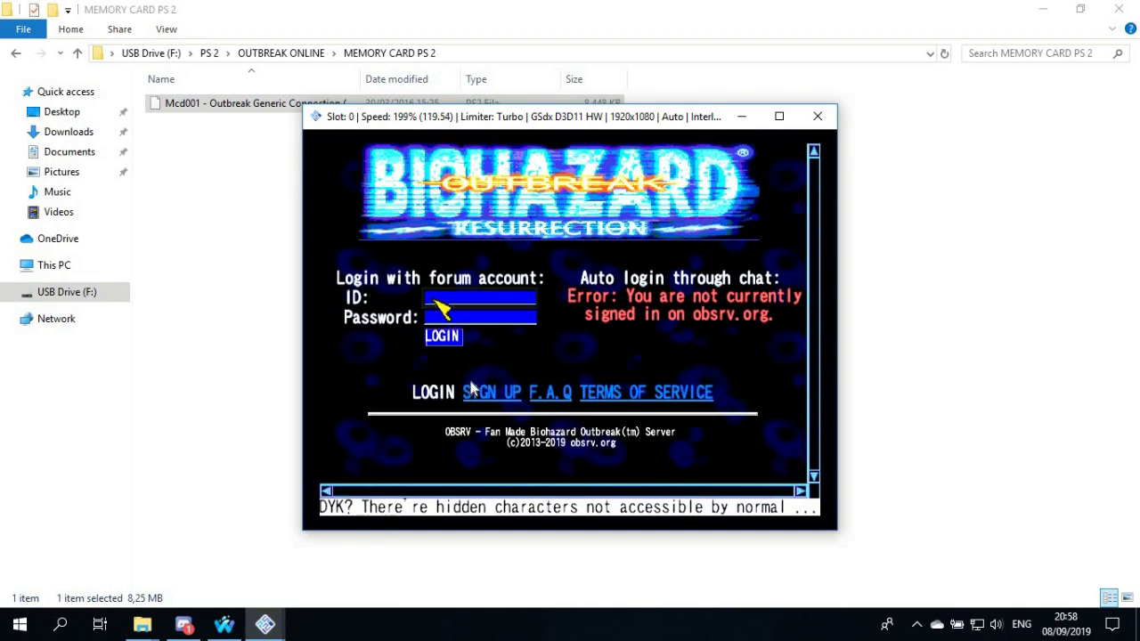
pyautogui.press('Tab')
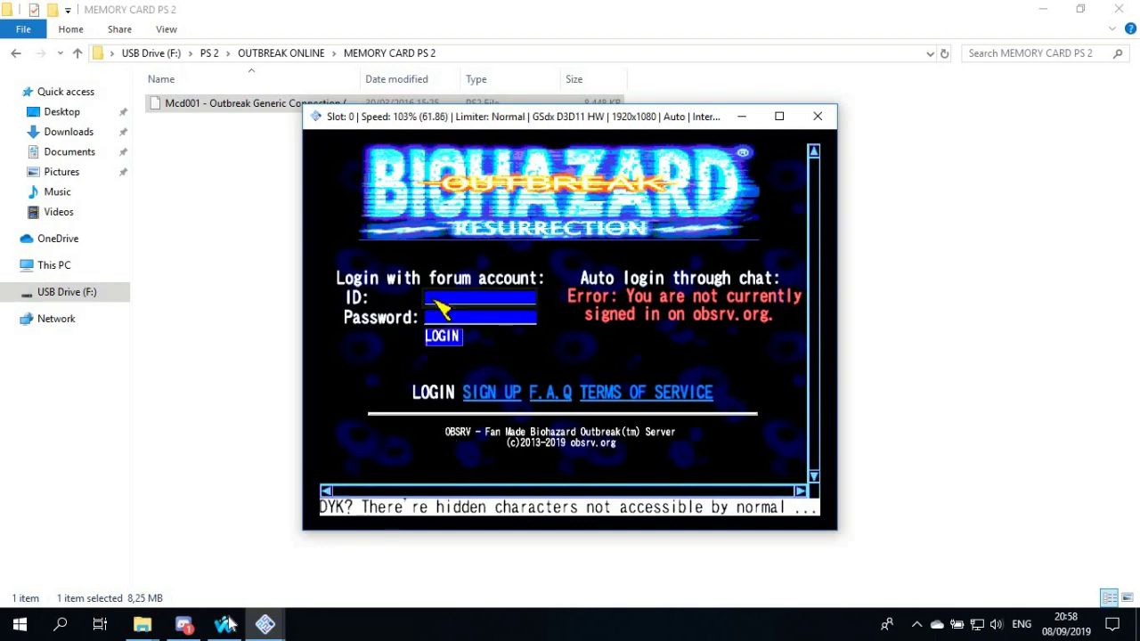
pyautogui.click(225, 624)
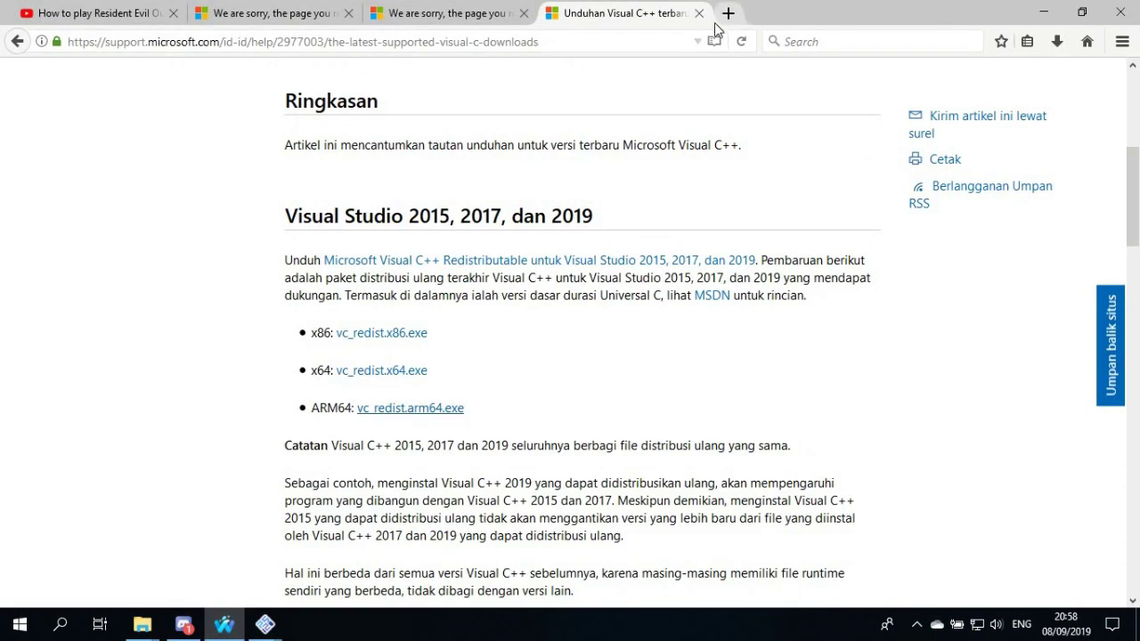
pyautogui.click(727, 13)
pyautogui.write('ww')
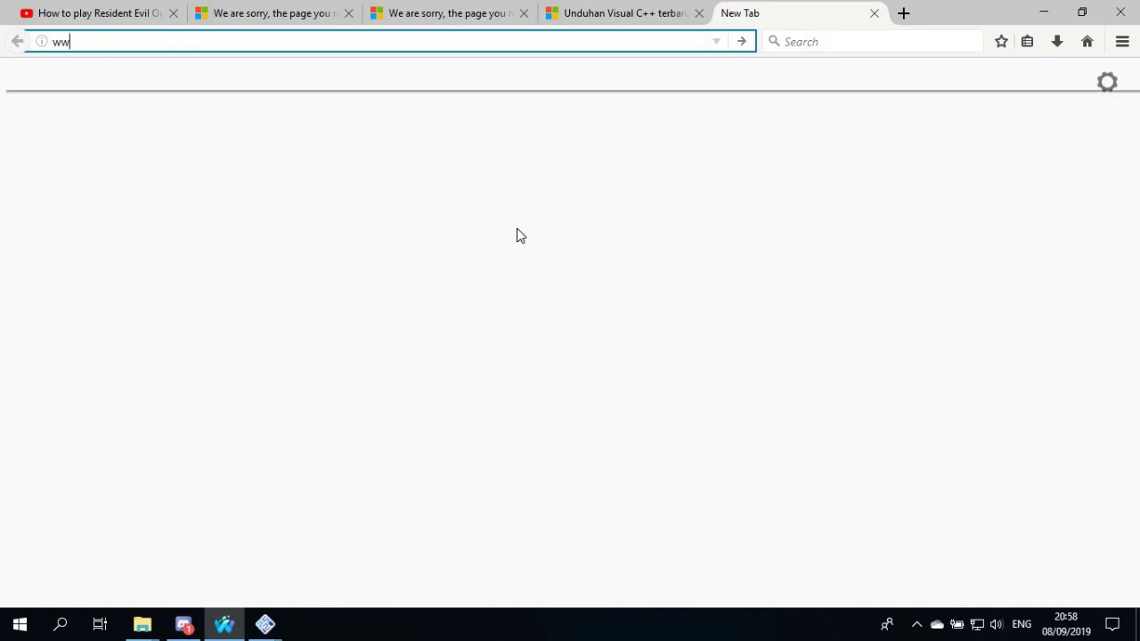
pyautogui.write('w.obsrv.org')
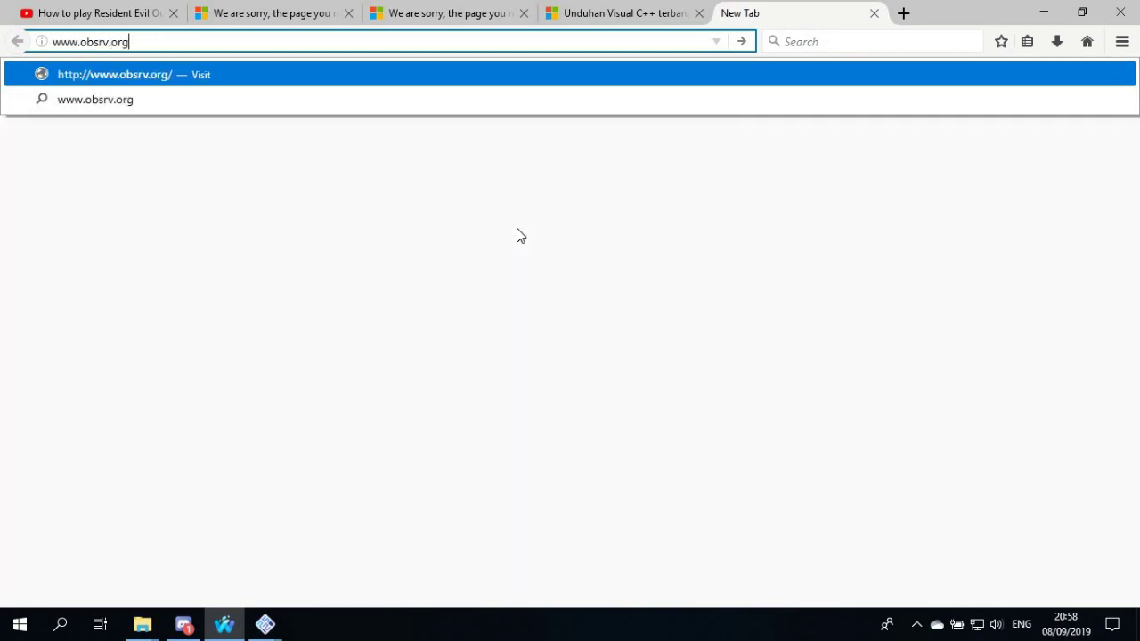
pyautogui.click(10, 46)
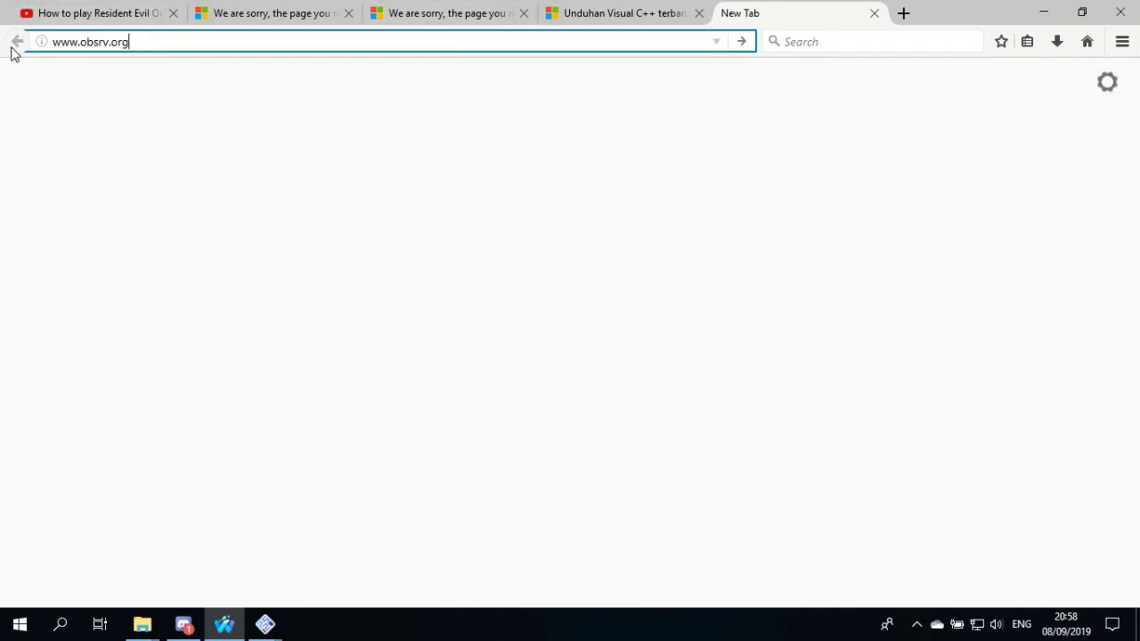
pyautogui.click(127, 44)
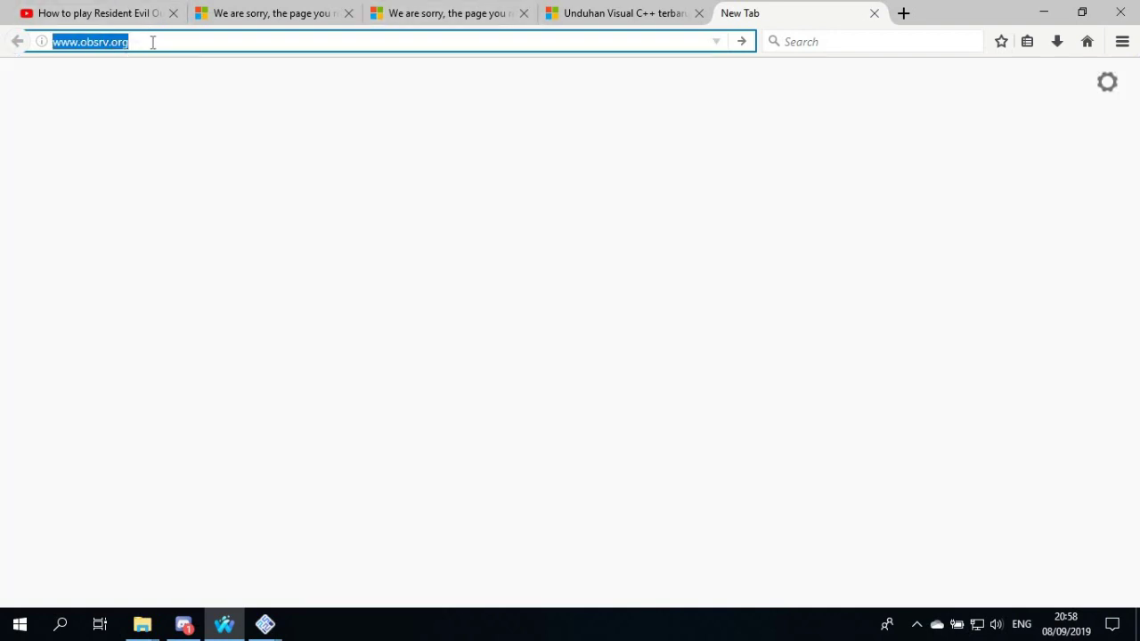
pyautogui.press('Return')
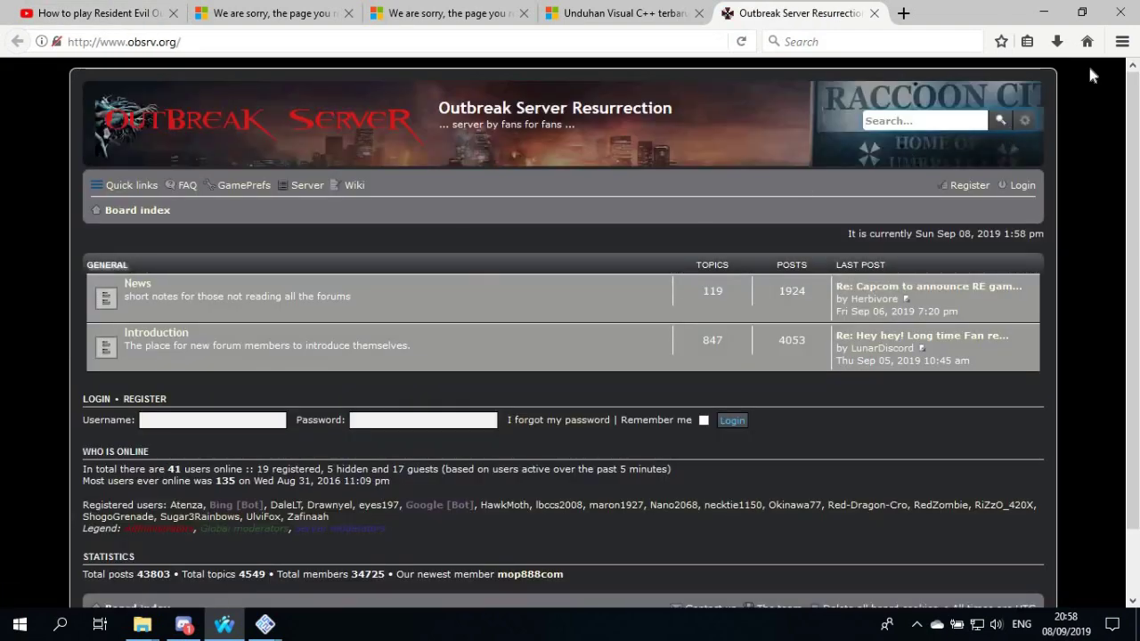
# Zoom the page in two steps and look over the login and register section
pyautogui.click(1125, 41)
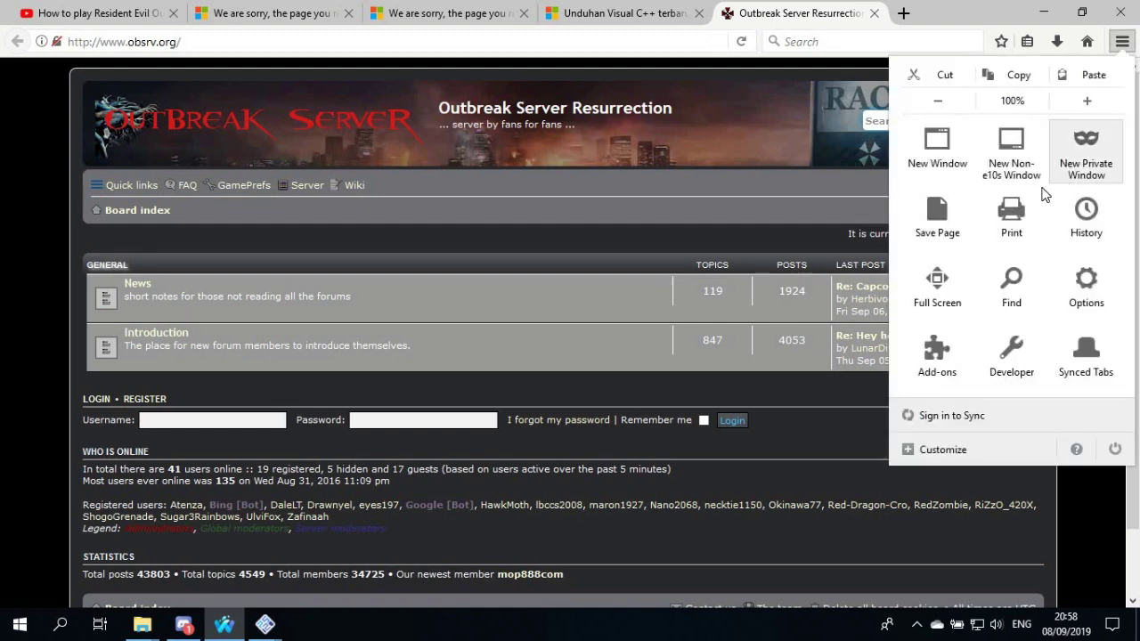
pyautogui.click(1086, 101)
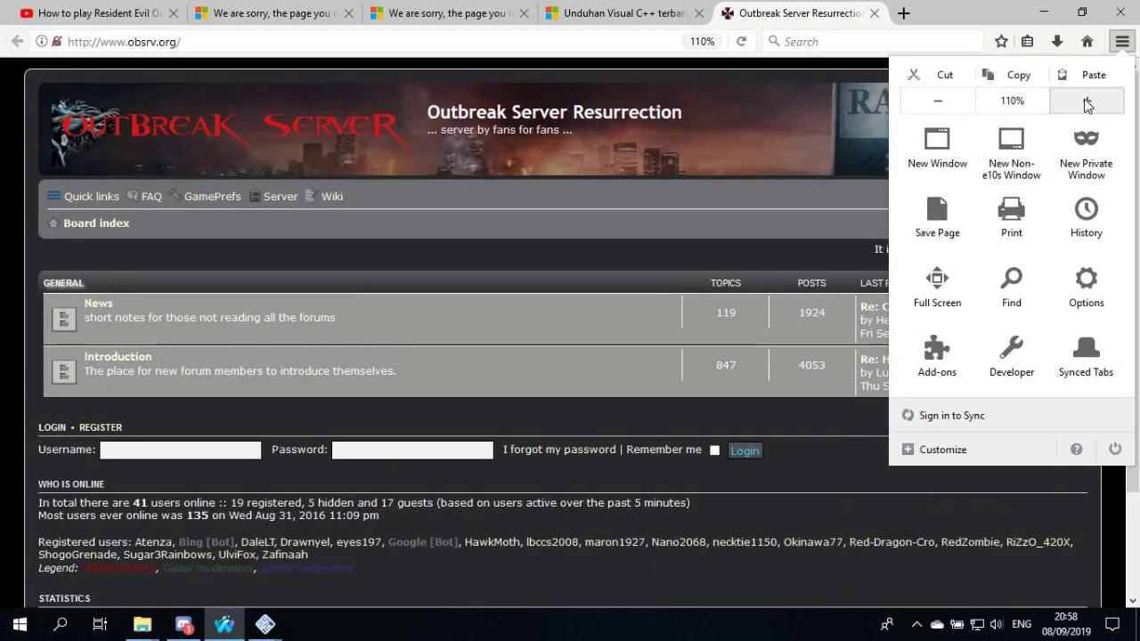
pyautogui.click(1085, 101)
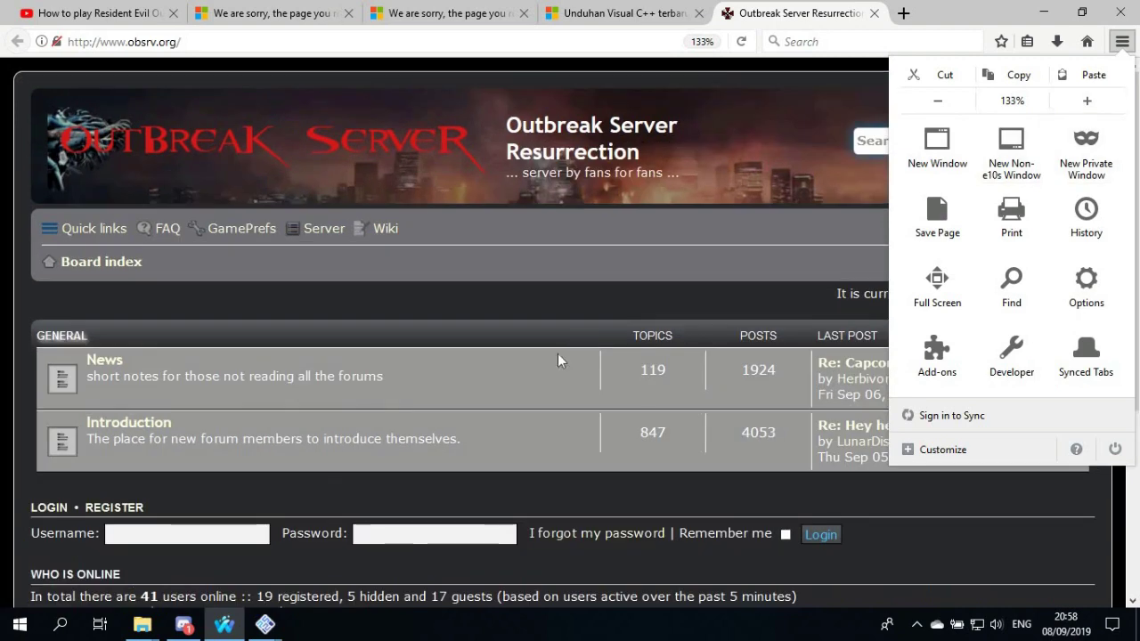
pyautogui.click(557, 354)
pyautogui.scroll(-2, 159, 325)
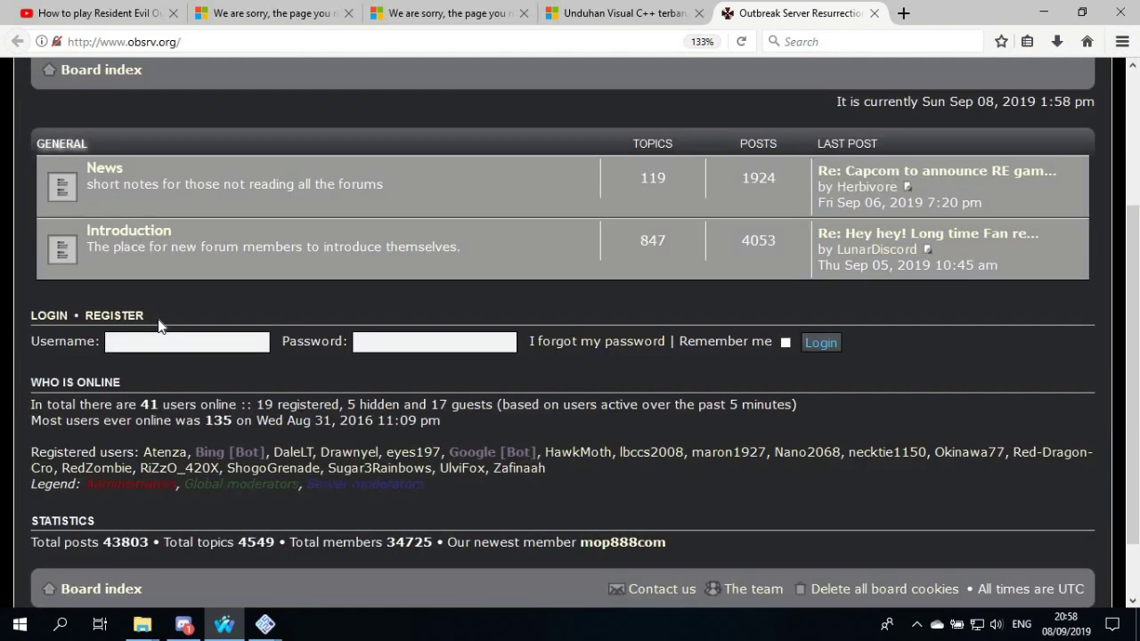
pyautogui.scroll(-1, 159, 325)
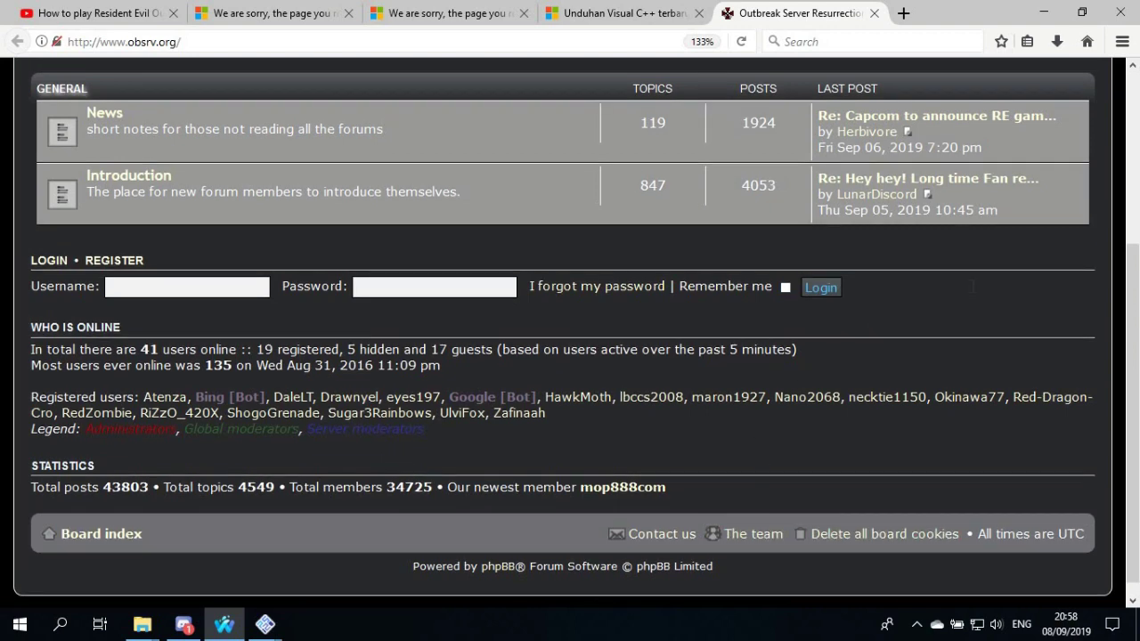
pyautogui.scroll(3, 1069, 222)
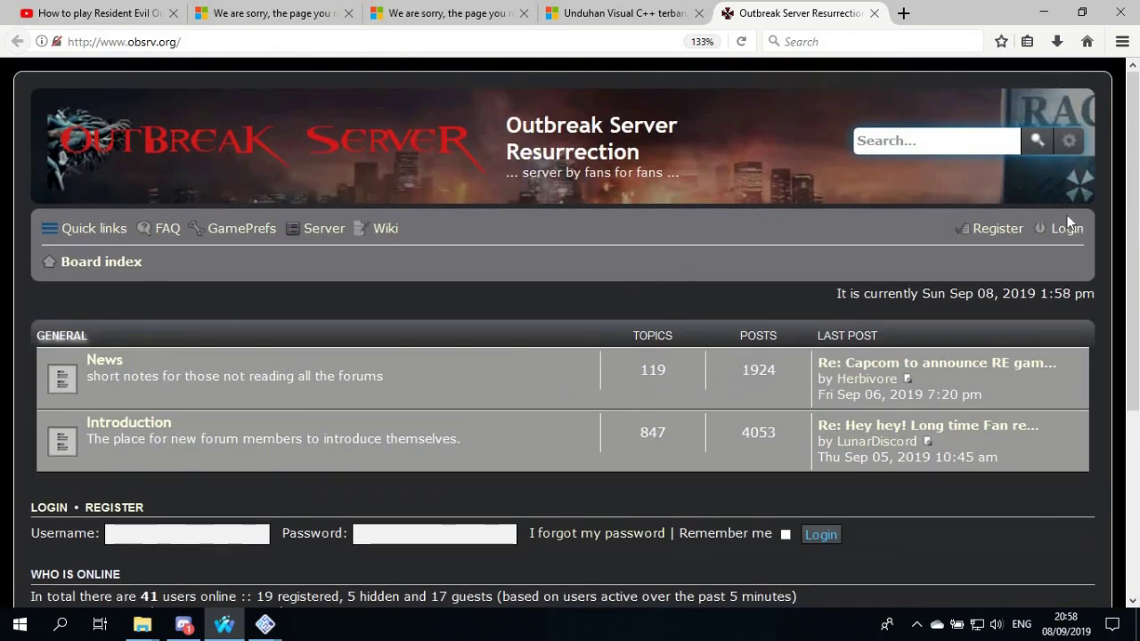
# Open the forum's Register link in a new Waterfox tab and switch to it
pyautogui.rightClick(1009, 241)
pyautogui.click(1024, 247)
pyautogui.click(873, 13)
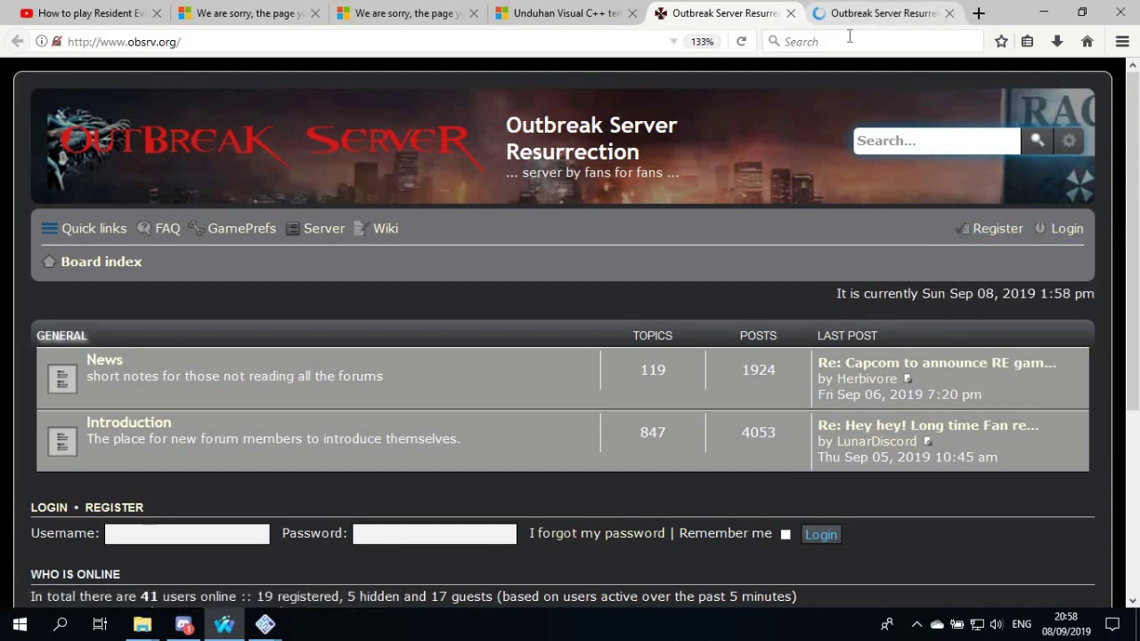
# Agree to the forum registration terms and look over the empty registration form
pyautogui.scroll(-3, 312, 402)
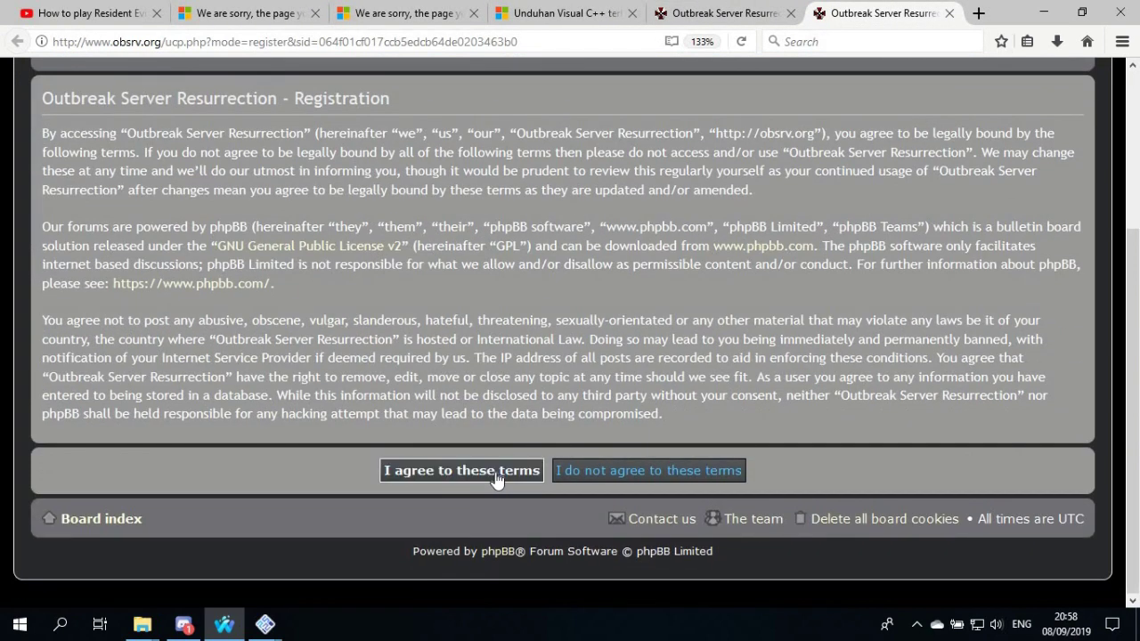
pyautogui.click(498, 472)
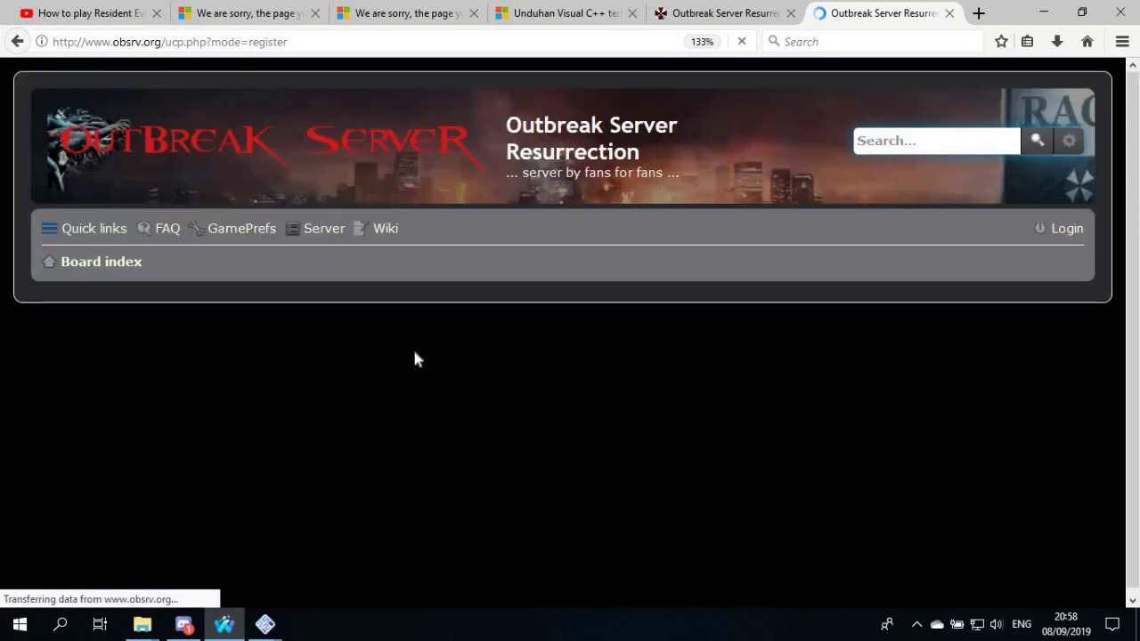
pyautogui.scroll(-5, 409, 248)
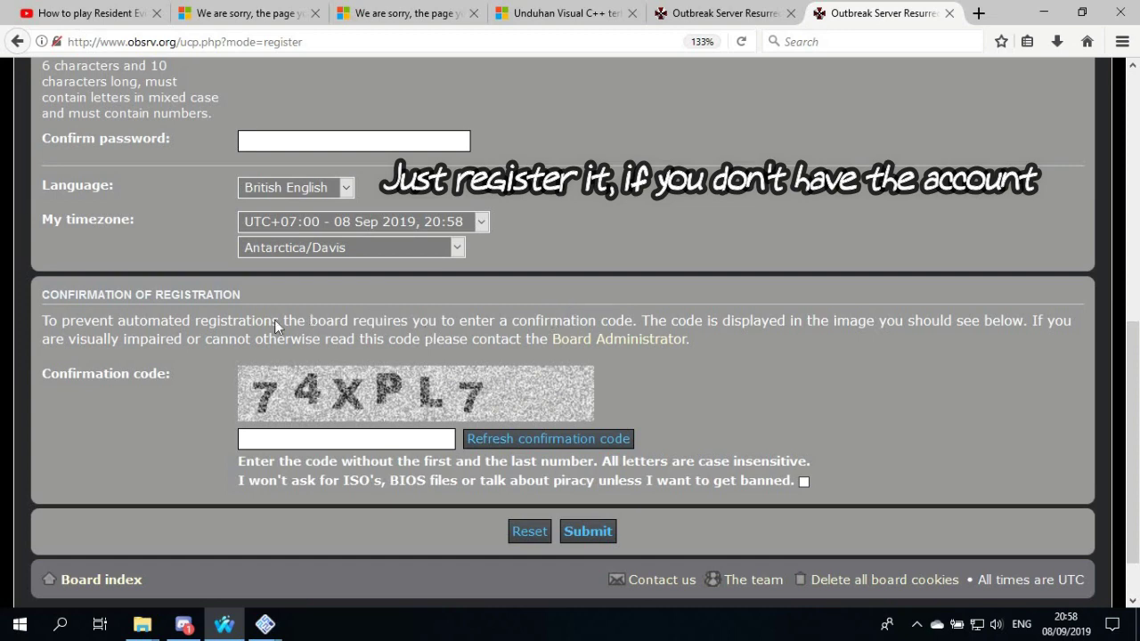
pyautogui.scroll(5, 275, 321)
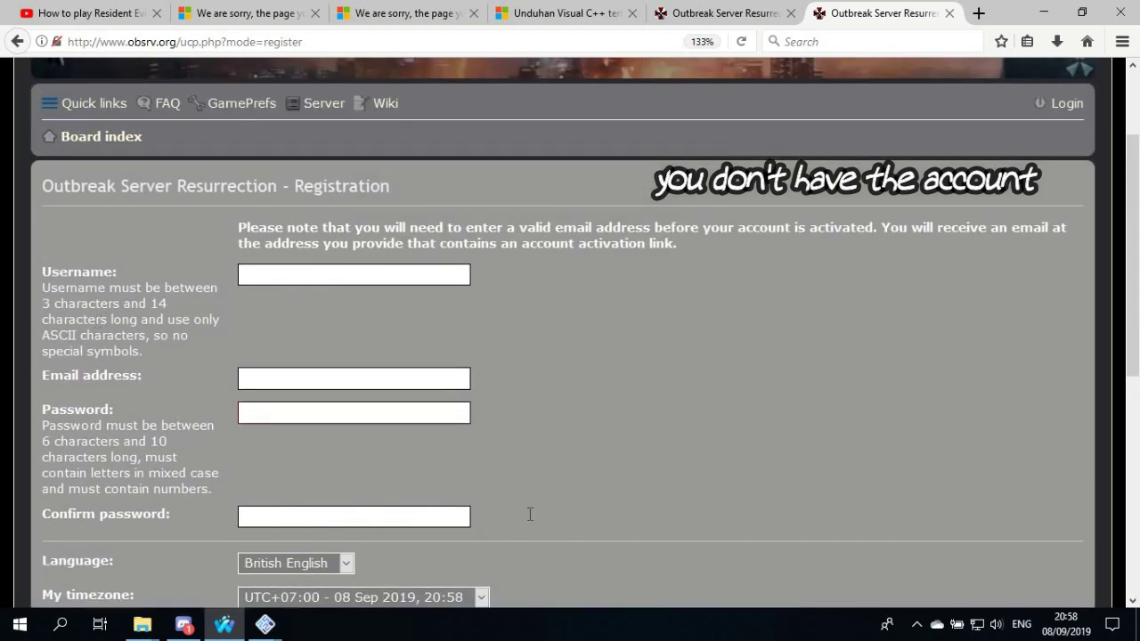
pyautogui.scroll(-6, 529, 514)
pyautogui.scroll(6, 1100, 142)
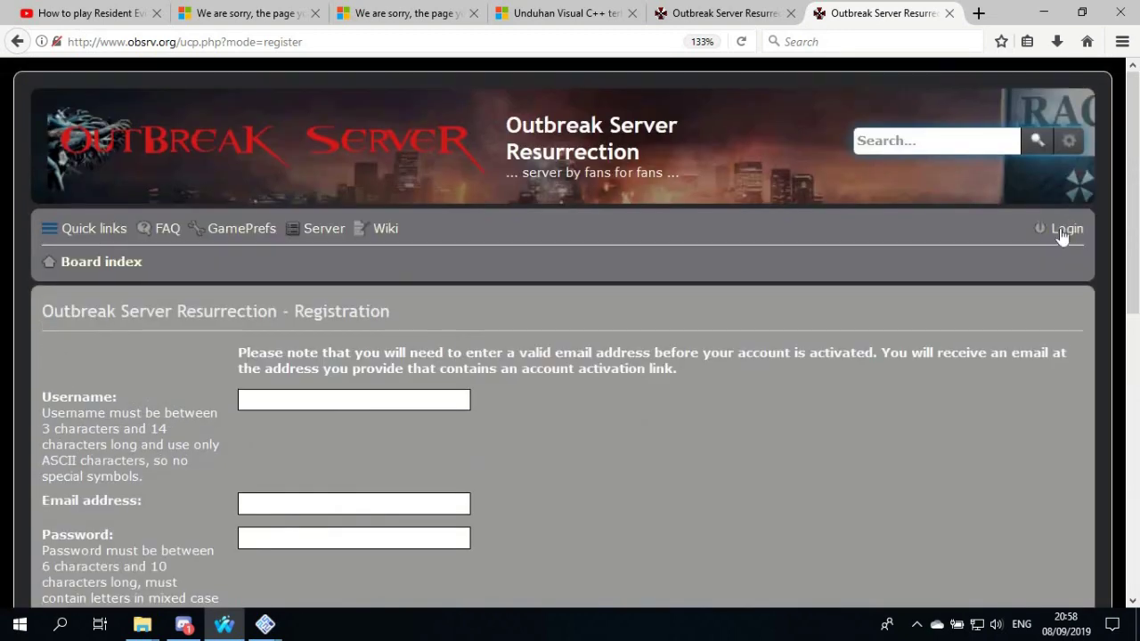
# Log in to the forum with the account username and password, Remember me ticked, saving the login
pyautogui.click(1061, 233)
pyautogui.click(250, 349)
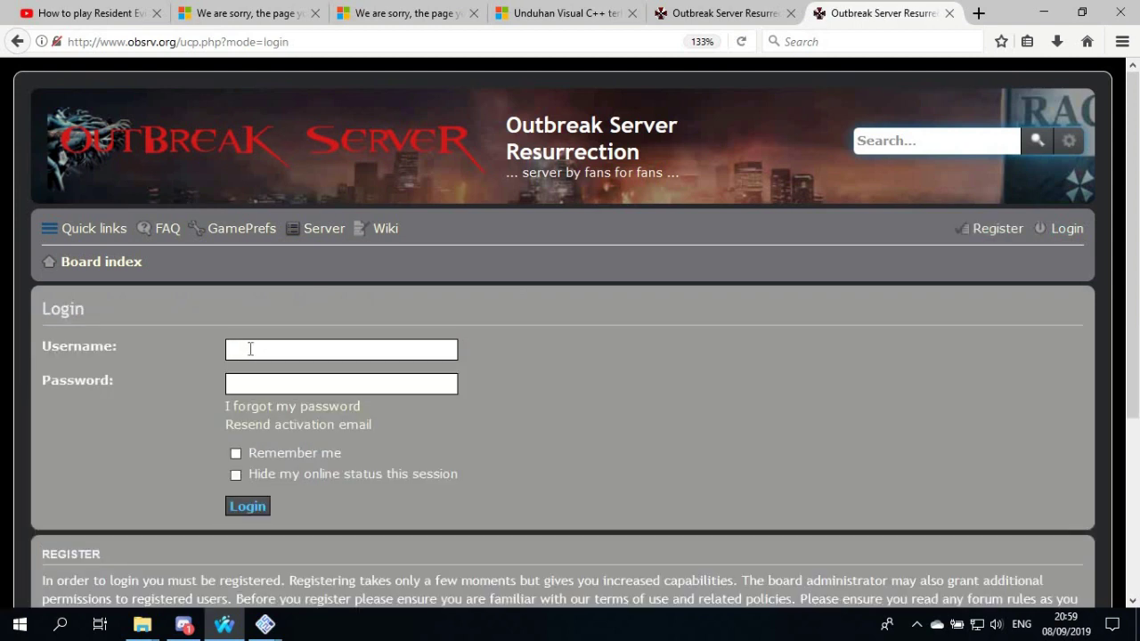
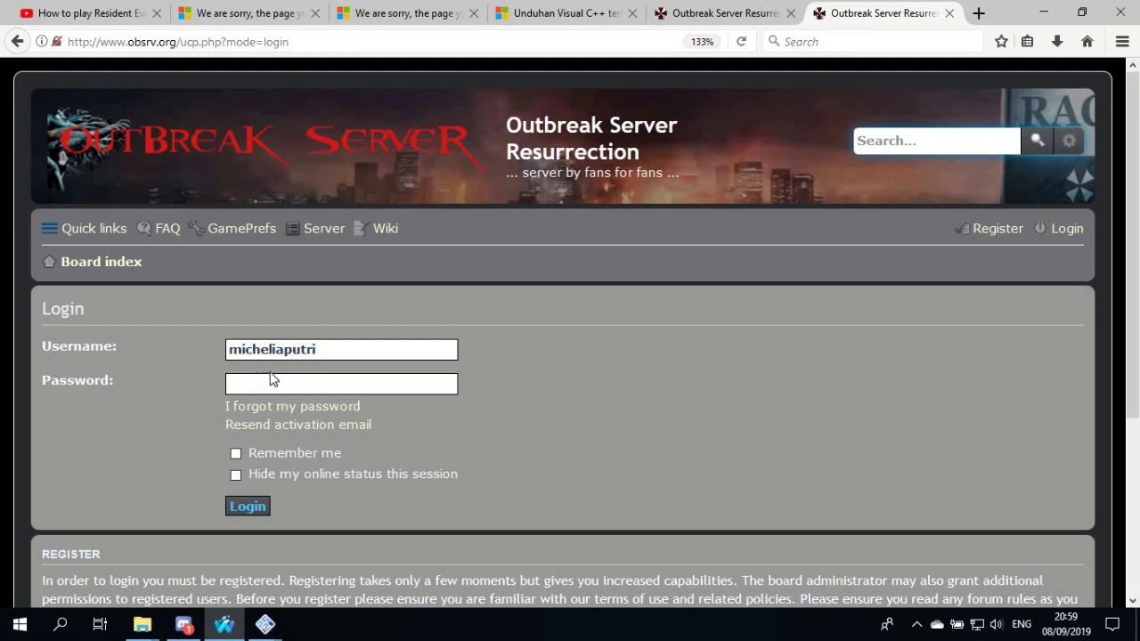
pyautogui.click(270, 379)
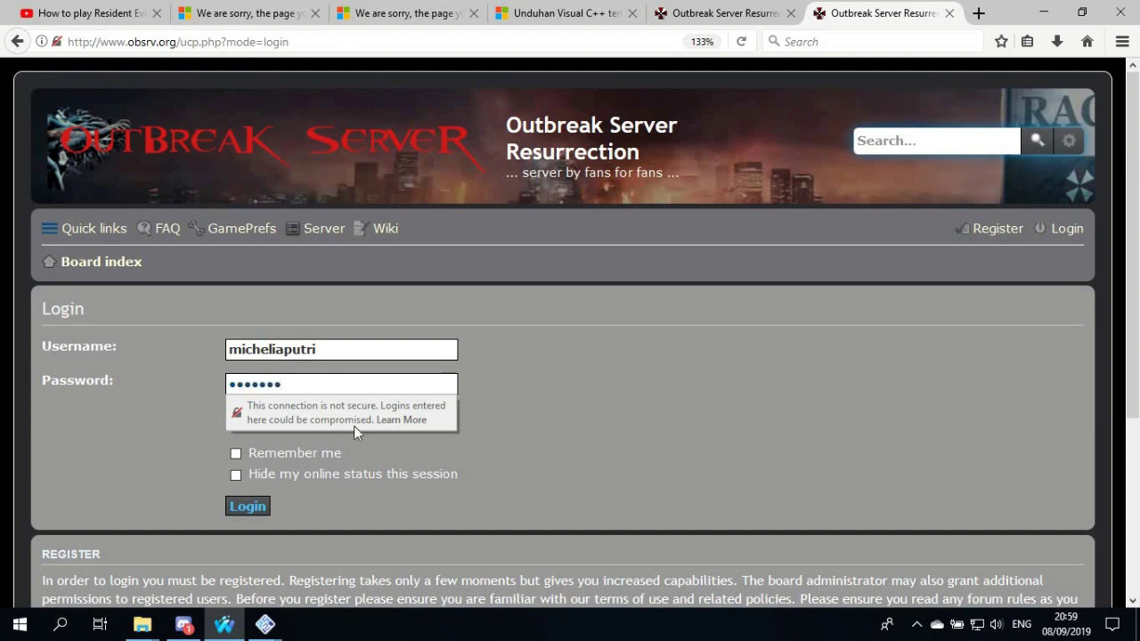
pyautogui.click(552, 386)
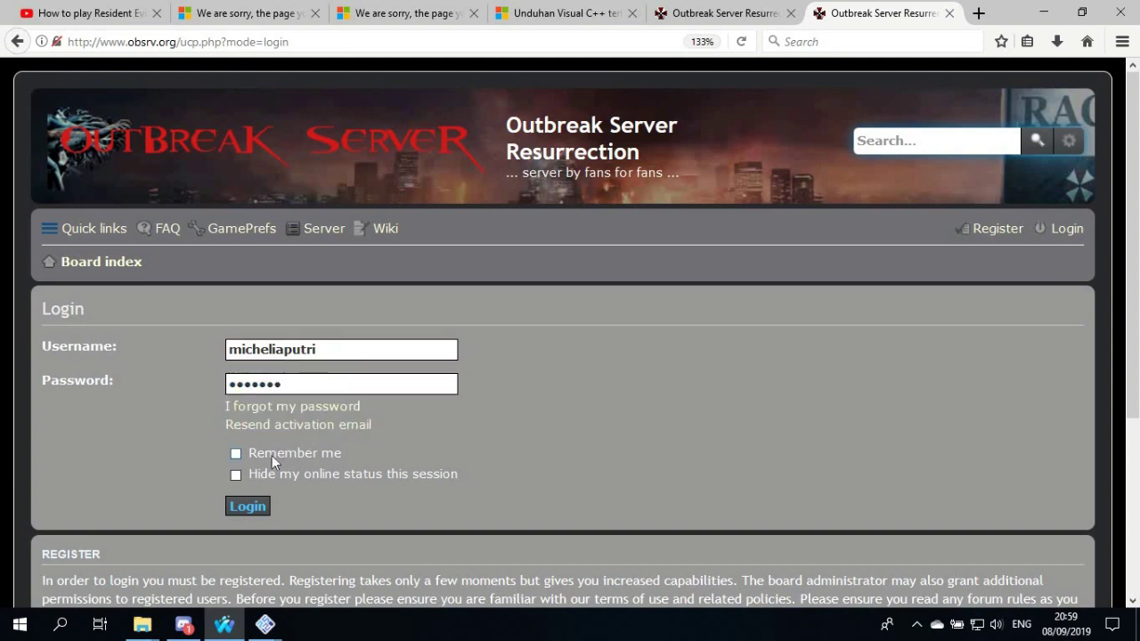
pyautogui.click(272, 455)
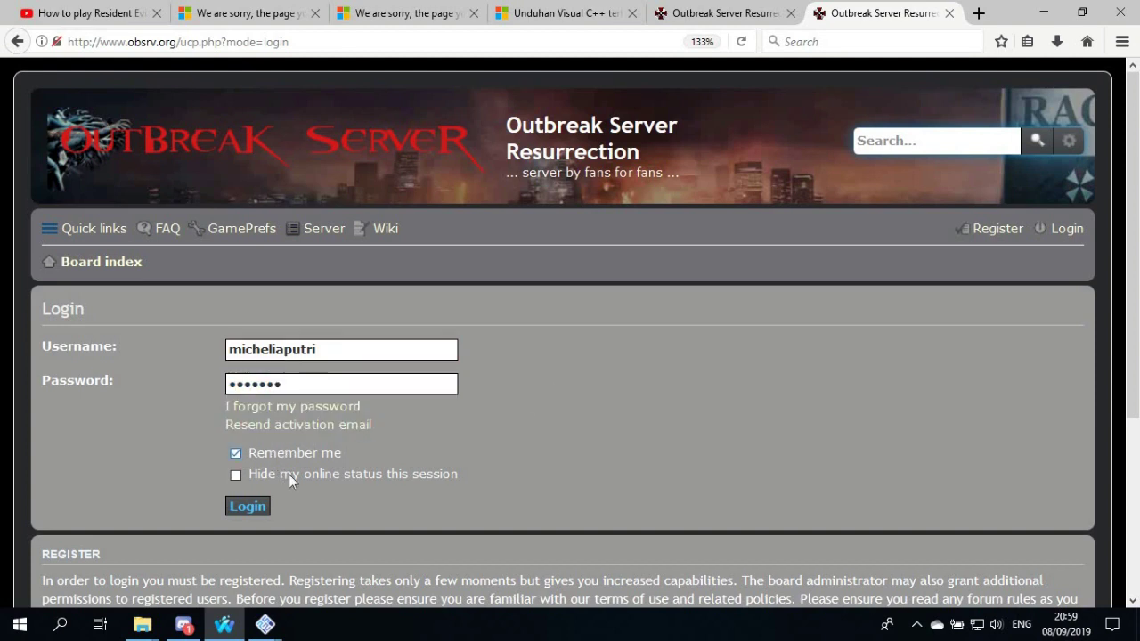
pyautogui.click(249, 506)
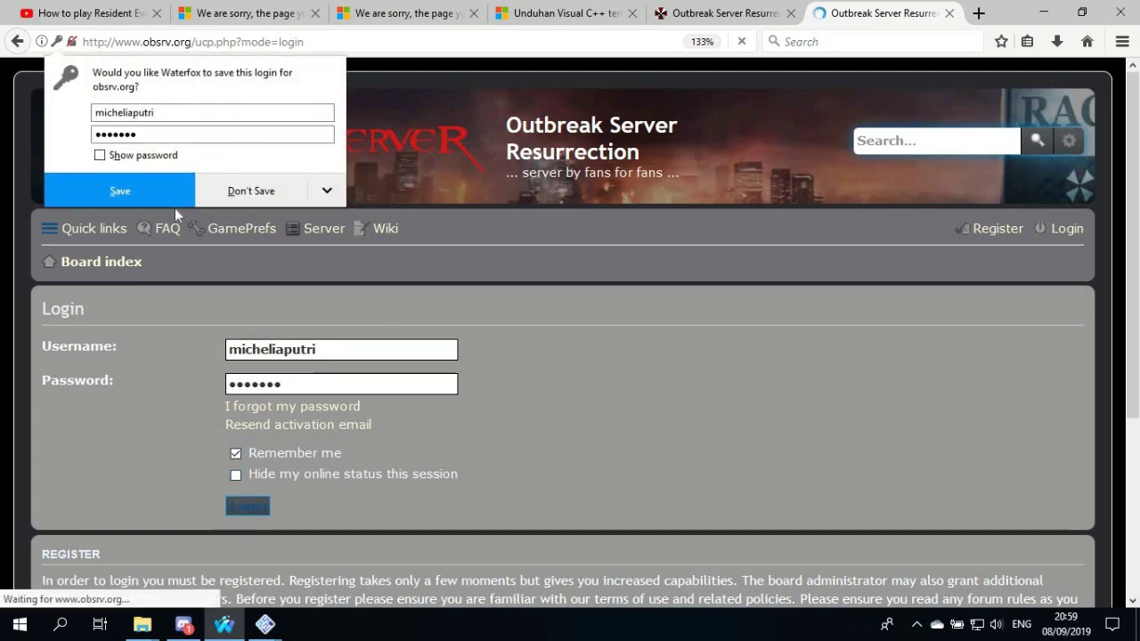
pyautogui.click(159, 196)
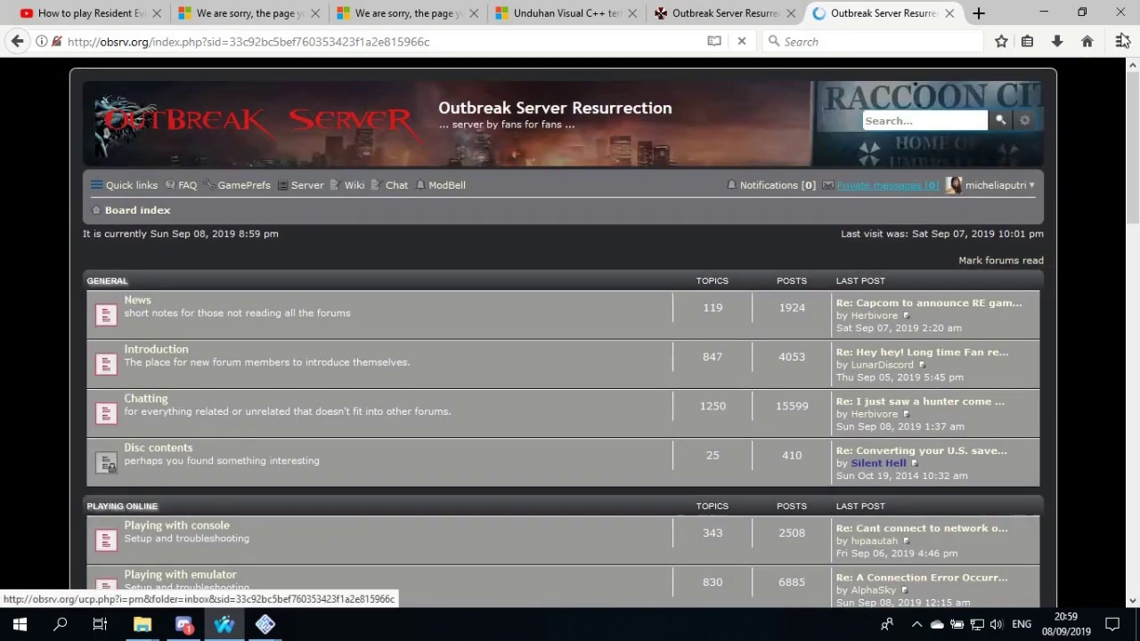
# Zoom the forum page in to 133% from the browser menu
pyautogui.click(1124, 42)
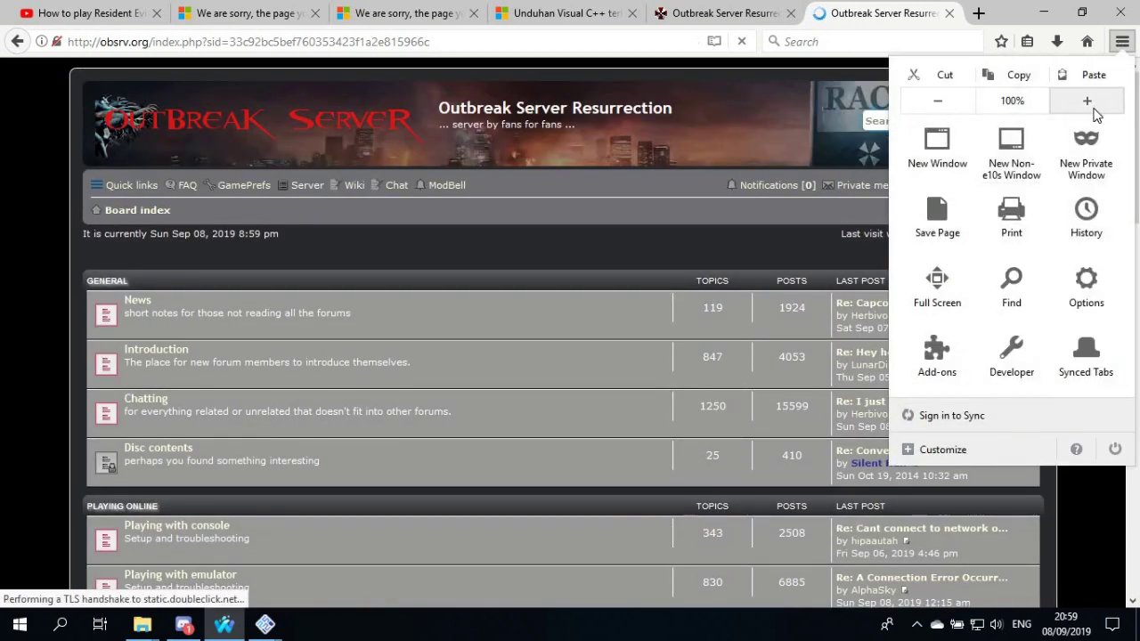
pyautogui.click(1094, 108)
pyautogui.click(1094, 108)
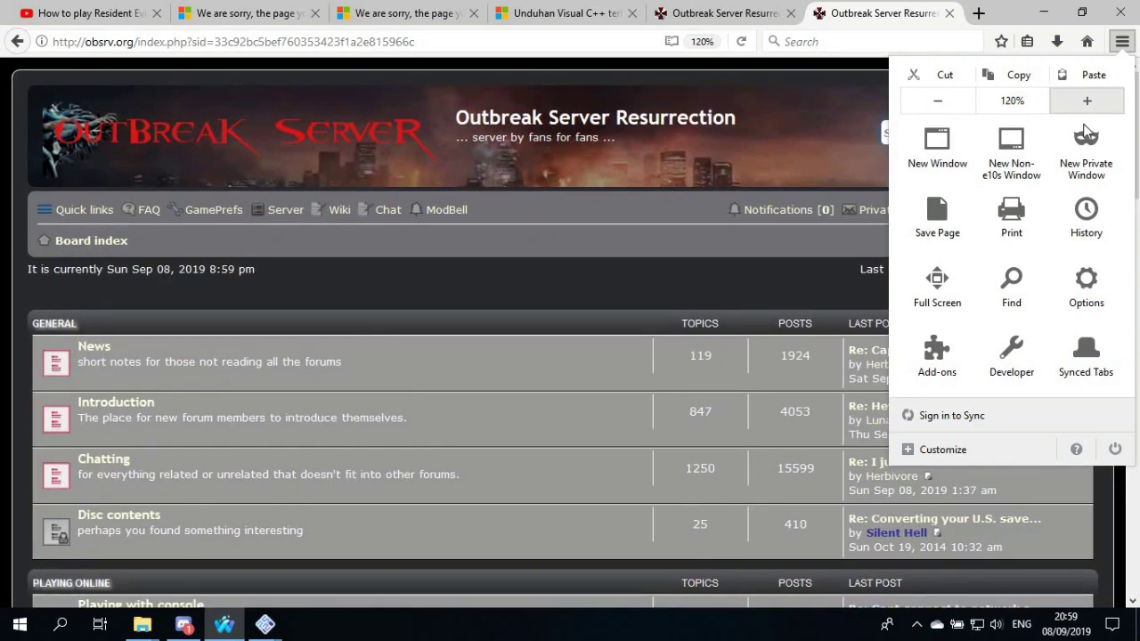
pyautogui.click(1094, 108)
pyautogui.press('Escape')
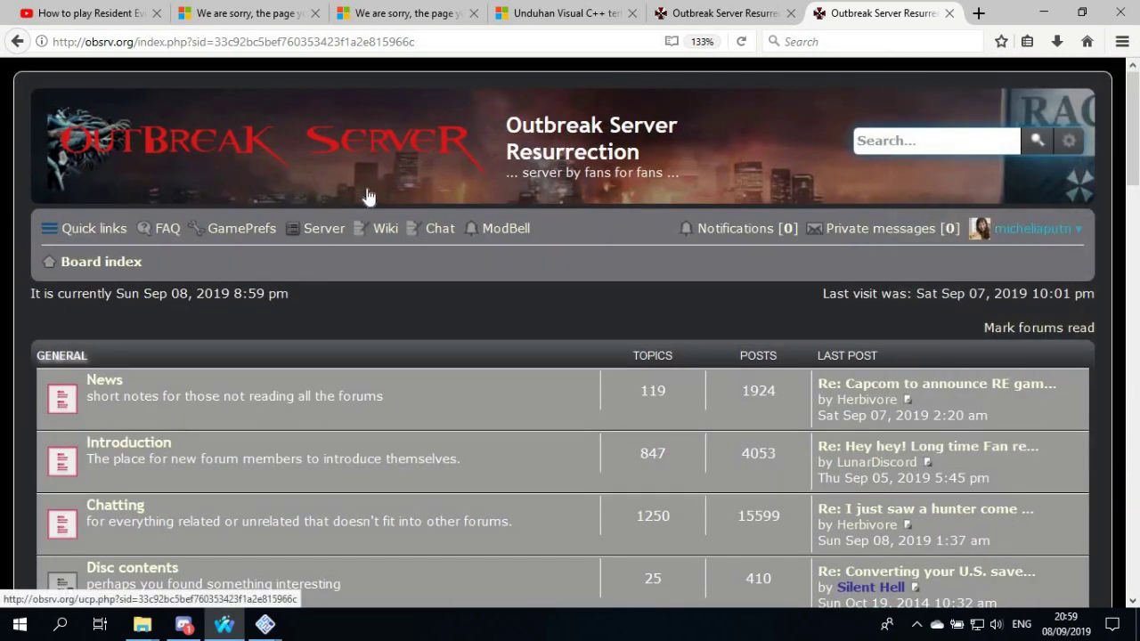